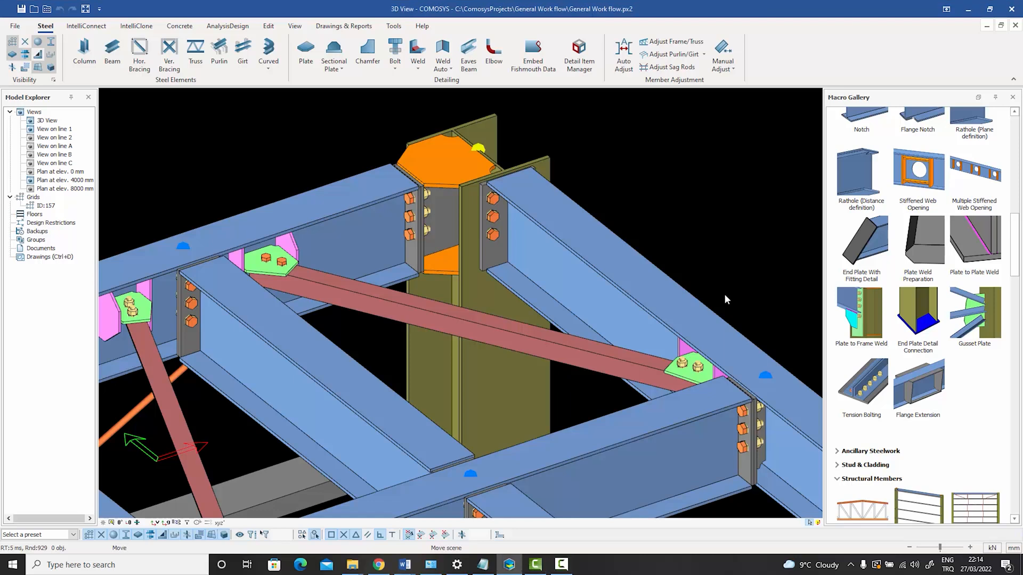
Delete the diagonal bracing member spanning between the two beams near the column, confirming the removal.
{"action": "middle_click_drag", "start_coordinate": [724, 293], "coordinate": [724, 299]}
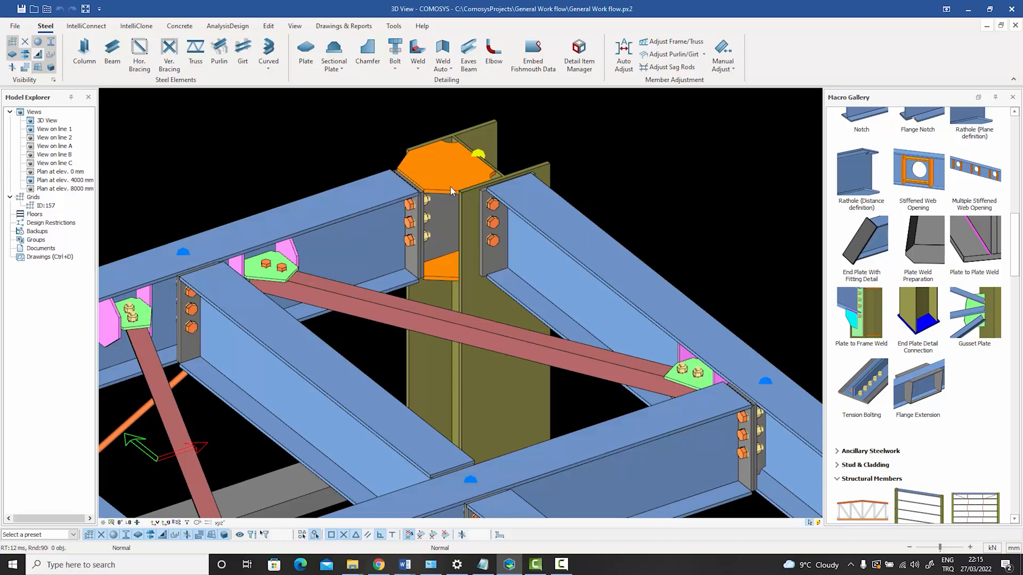
{"action": "left_click", "coordinate": [468, 333]}
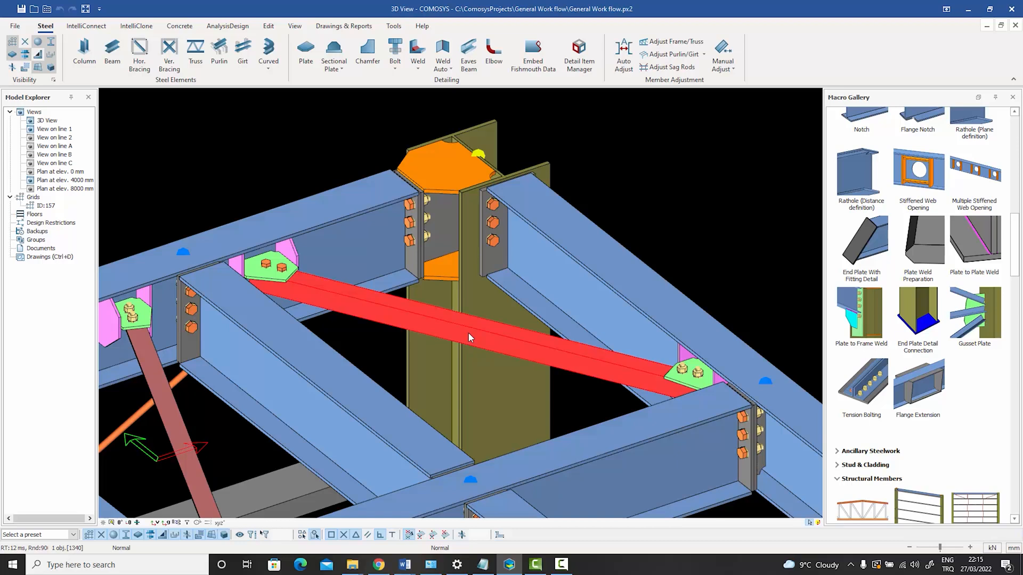
{"action": "key", "text": "Delete"}
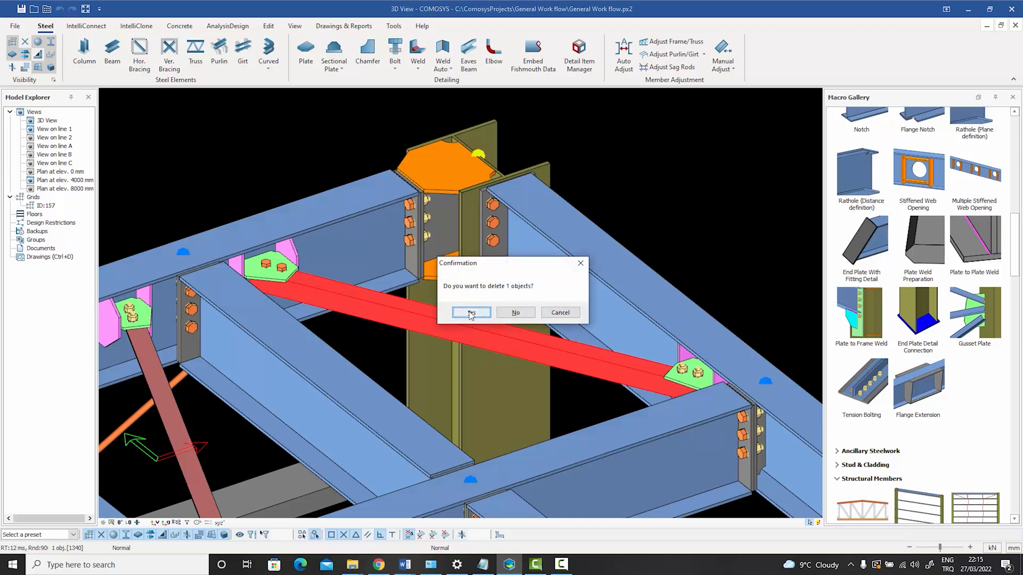
{"action": "left_click", "coordinate": [471, 313]}
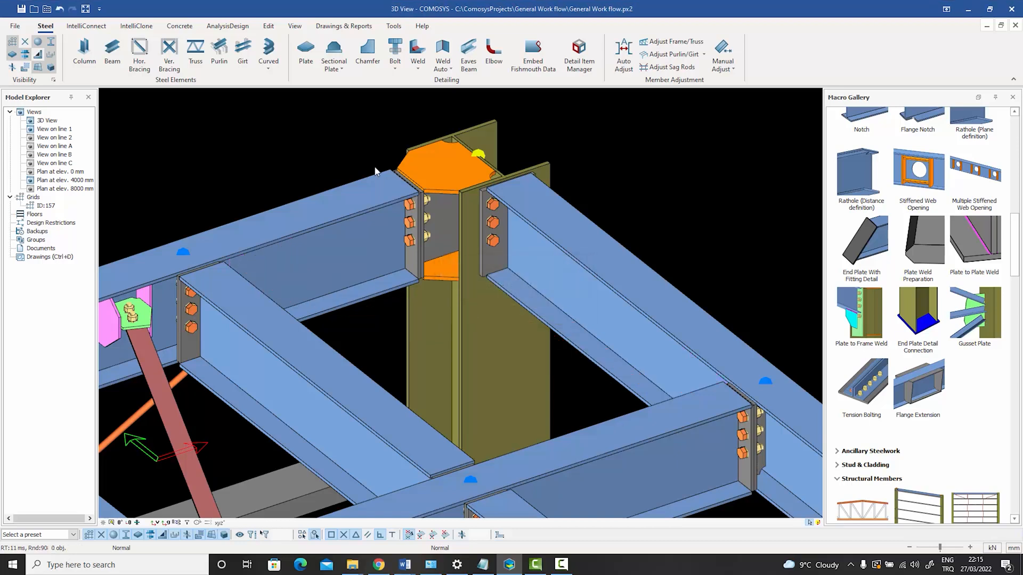
Draw a bracing member from the joint on the front crossing beam to the joint at the column top.
{"action": "left_click", "coordinate": [169, 54]}
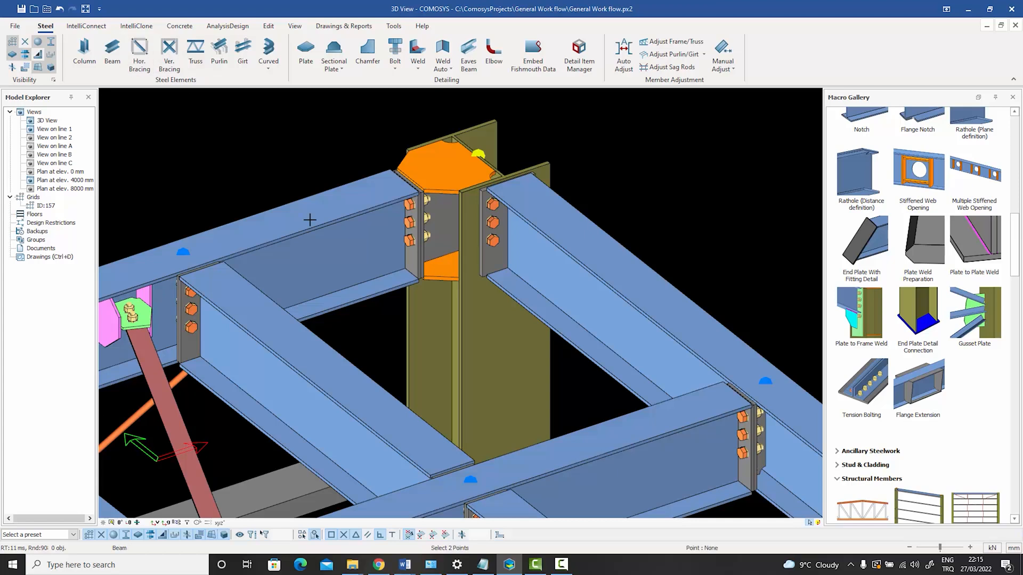
{"action": "left_click", "coordinate": [470, 483]}
{"action": "left_click", "coordinate": [478, 153]}
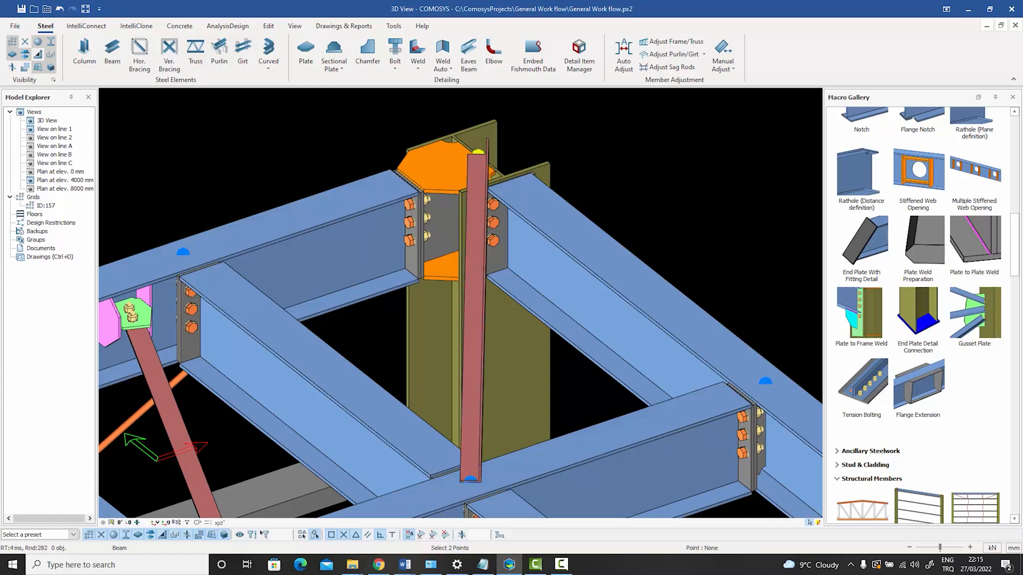
{"action": "right_click", "coordinate": [583, 142]}
{"action": "left_click", "coordinate": [598, 153]}
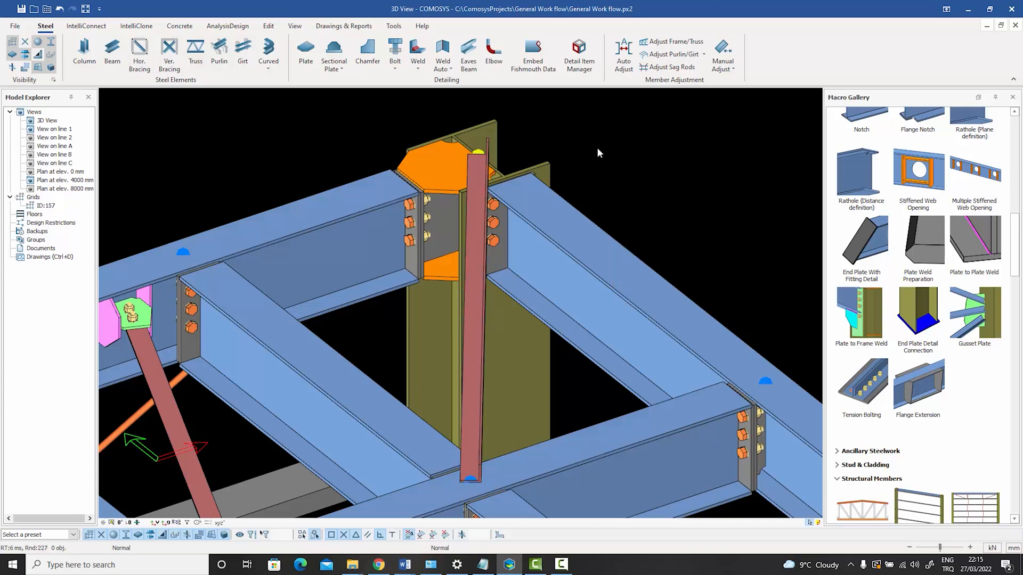
Rotate the new L60*6 brace to the Back orientation and set its out-of-plane offset to 90.
{"action": "left_click", "coordinate": [470, 301]}
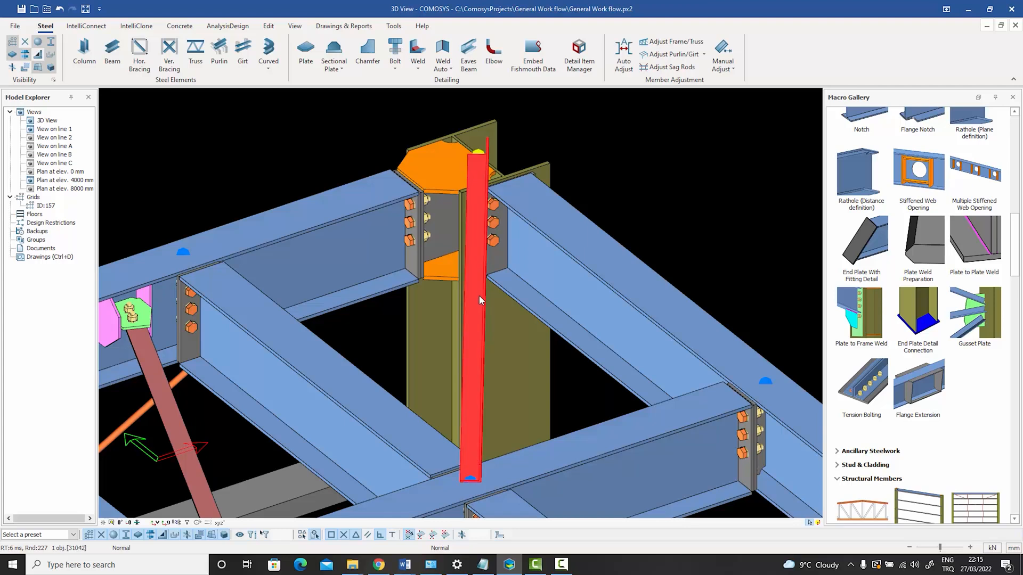
{"action": "key", "text": "space"}
{"action": "key", "text": "space"}
{"action": "key", "text": "space"}
{"action": "key", "text": "space"}
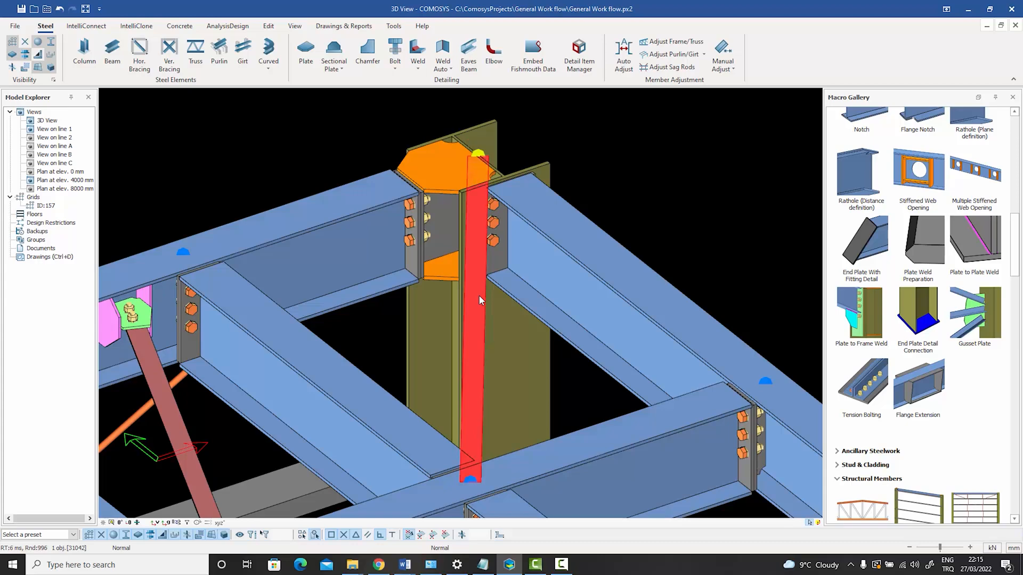
{"action": "double_click", "coordinate": [478, 296]}
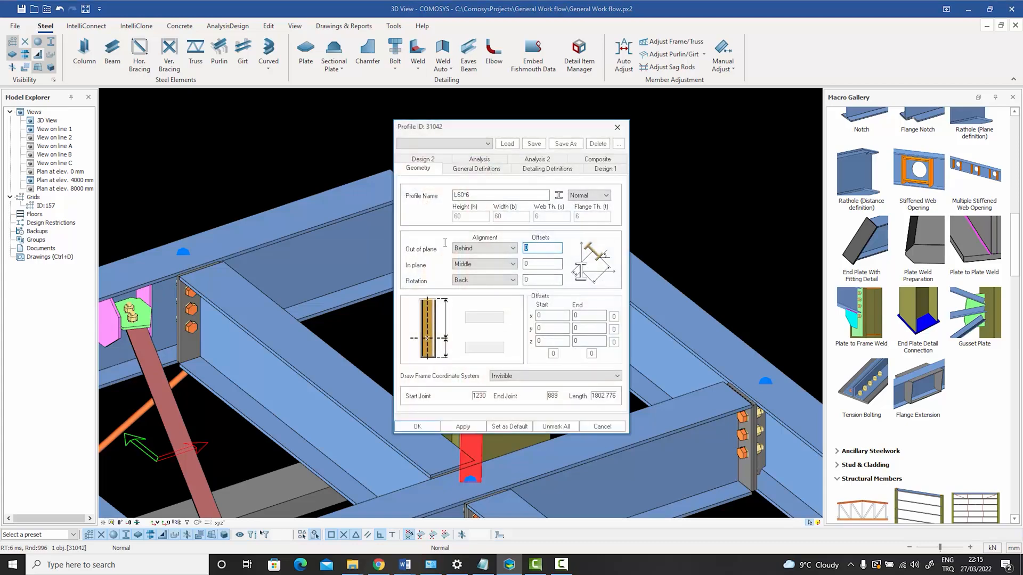
{"action": "type", "text": "80"}
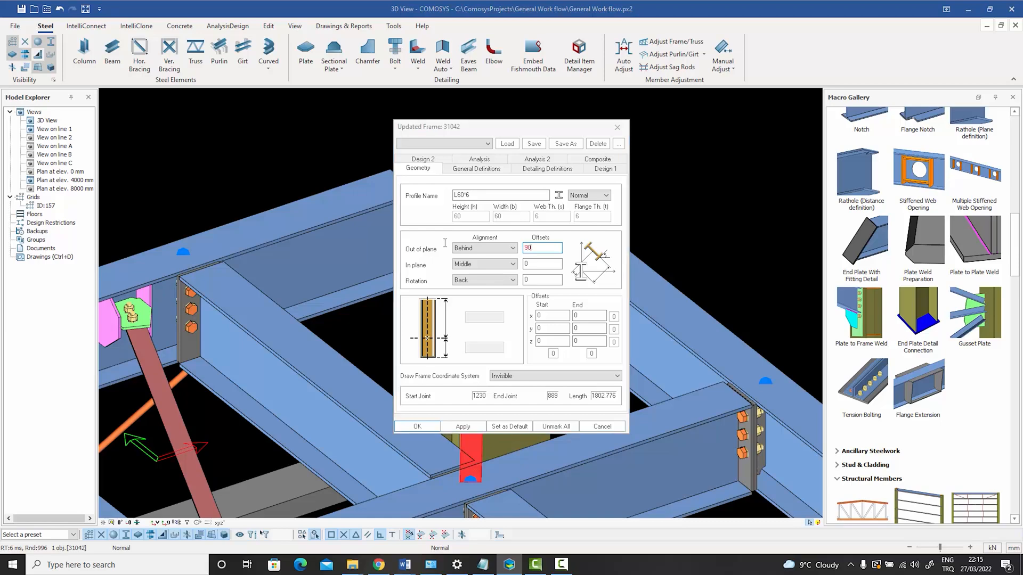
{"action": "key", "text": "Return"}
{"action": "key", "text": "Escape"}
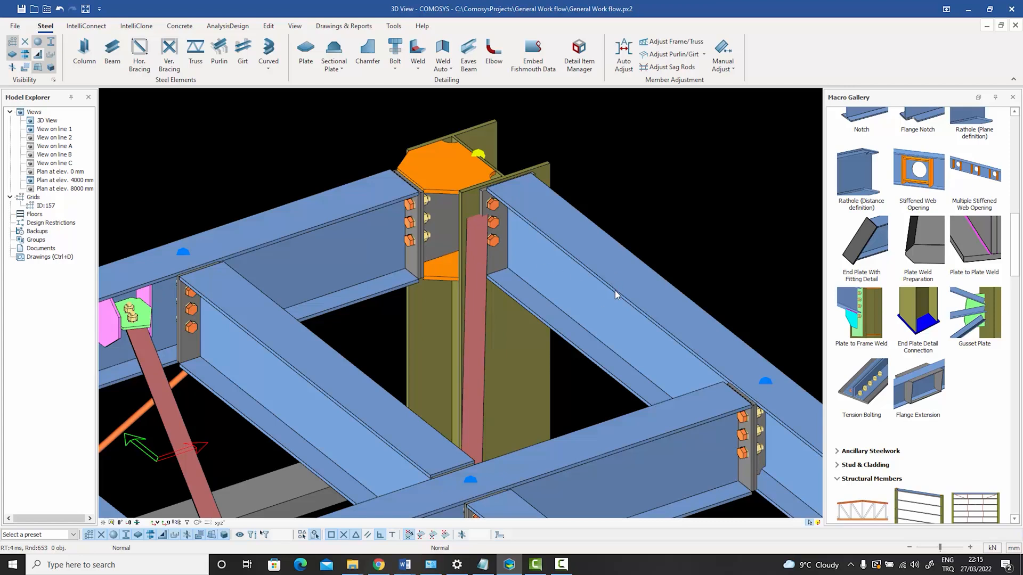
Add a Corner Bolted Gusset Plate connecting the new brace to the adjacent beam, with the beam's end plate as boundary member.
{"action": "middle_click_drag", "start_coordinate": [638, 202], "coordinate": [647, 222]}
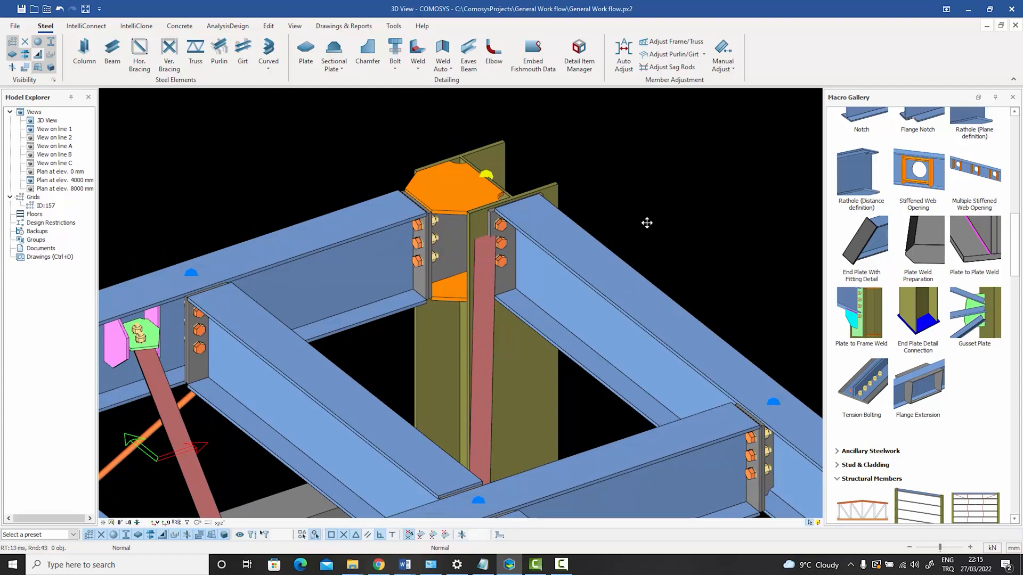
{"action": "scroll", "coordinate": [540, 186], "scroll_direction": "up", "scroll_amount": 3}
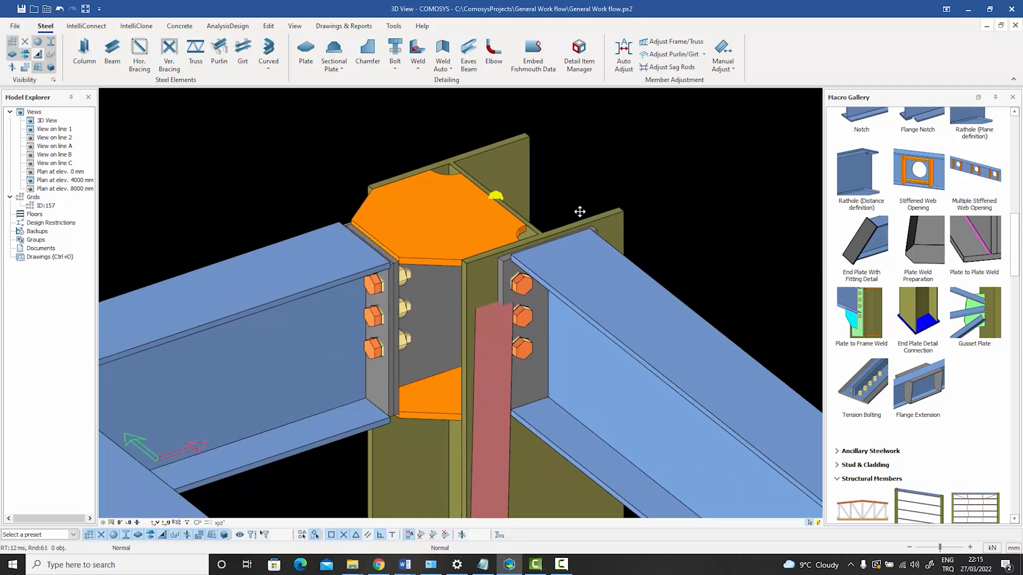
{"action": "left_click", "coordinate": [496, 382]}
{"action": "middle_click_drag", "start_coordinate": [685, 183], "coordinate": [668, 185]}
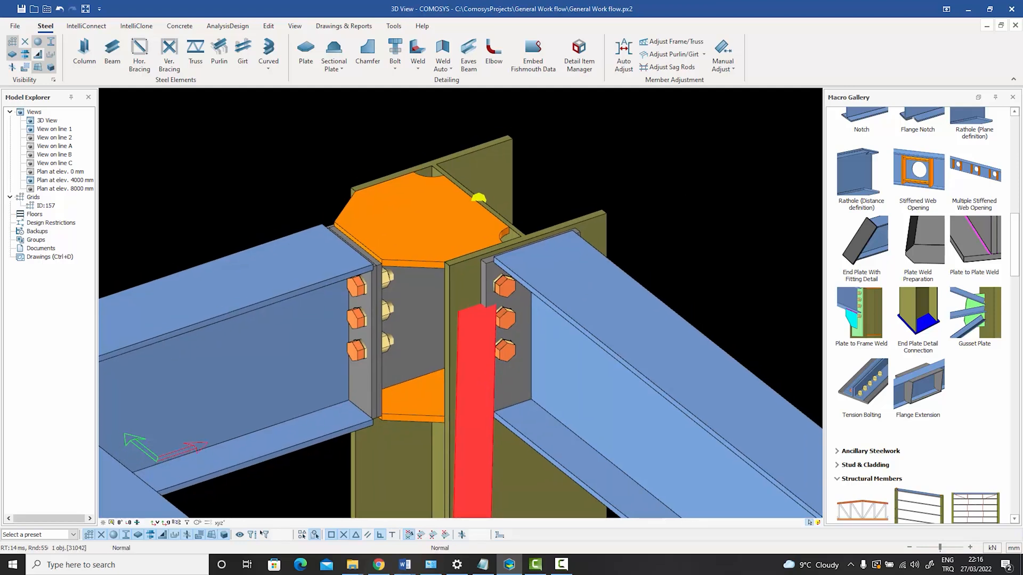
{"action": "left_click", "coordinate": [675, 228]}
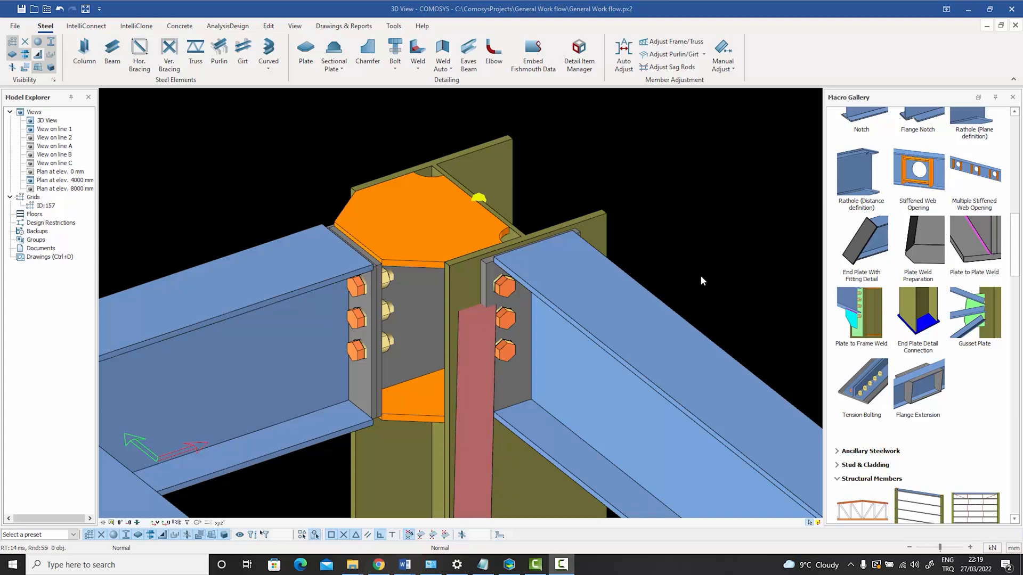
{"action": "scroll", "coordinate": [945, 248], "scroll_direction": "up", "scroll_amount": 15}
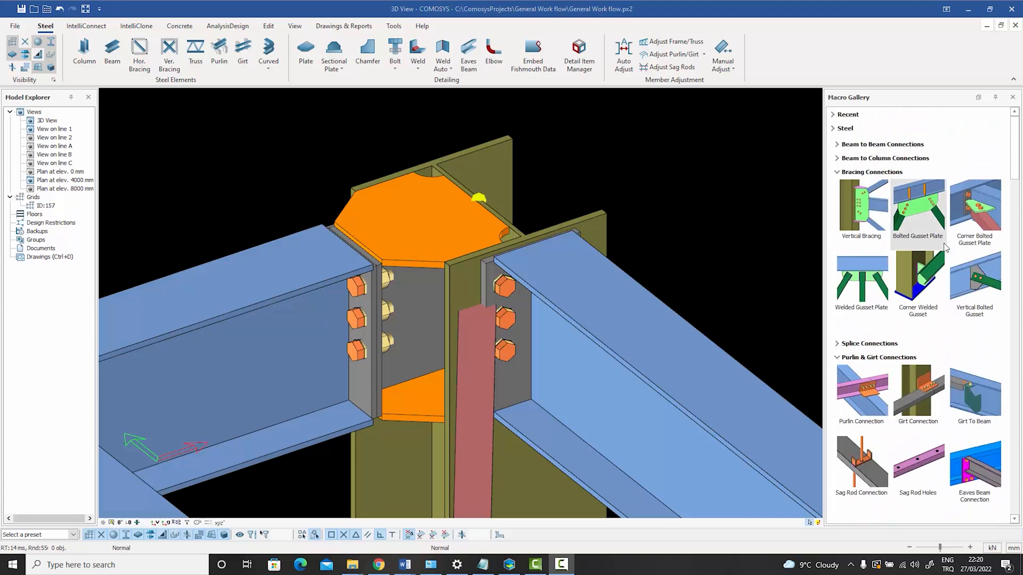
{"action": "left_click", "coordinate": [985, 208]}
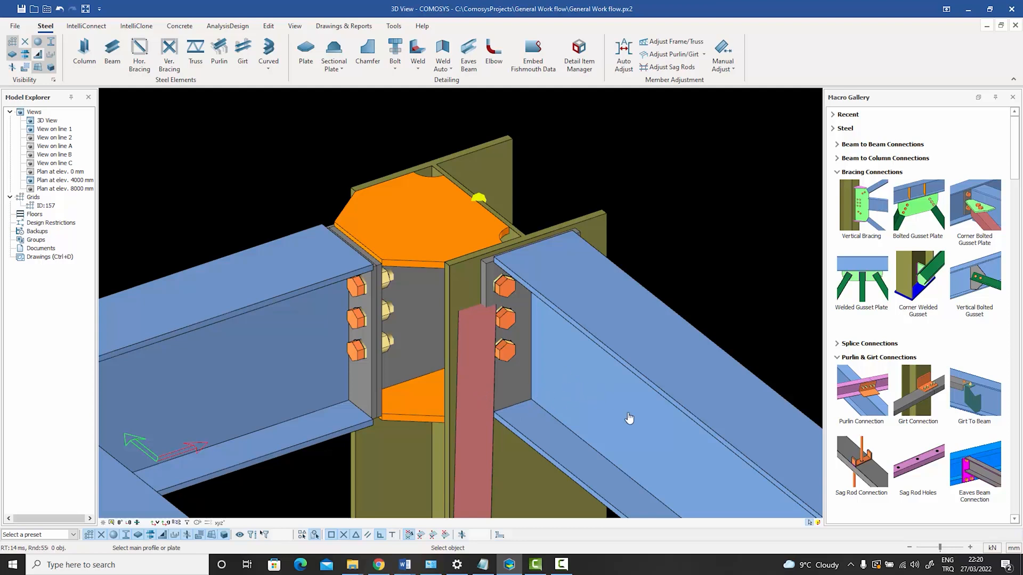
{"action": "left_click", "coordinate": [543, 412]}
{"action": "left_click", "coordinate": [480, 410]}
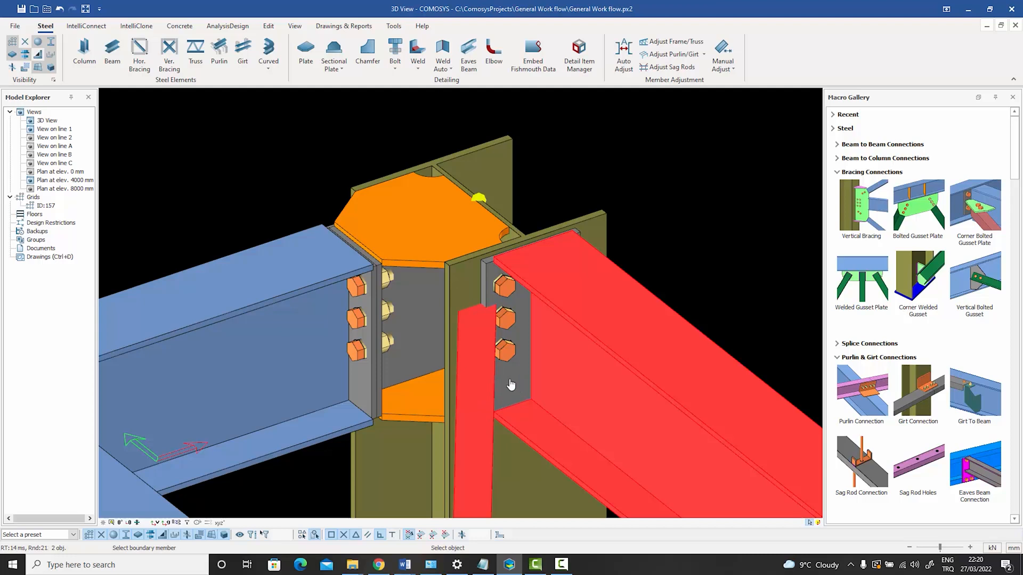
{"action": "left_click", "coordinate": [510, 385]}
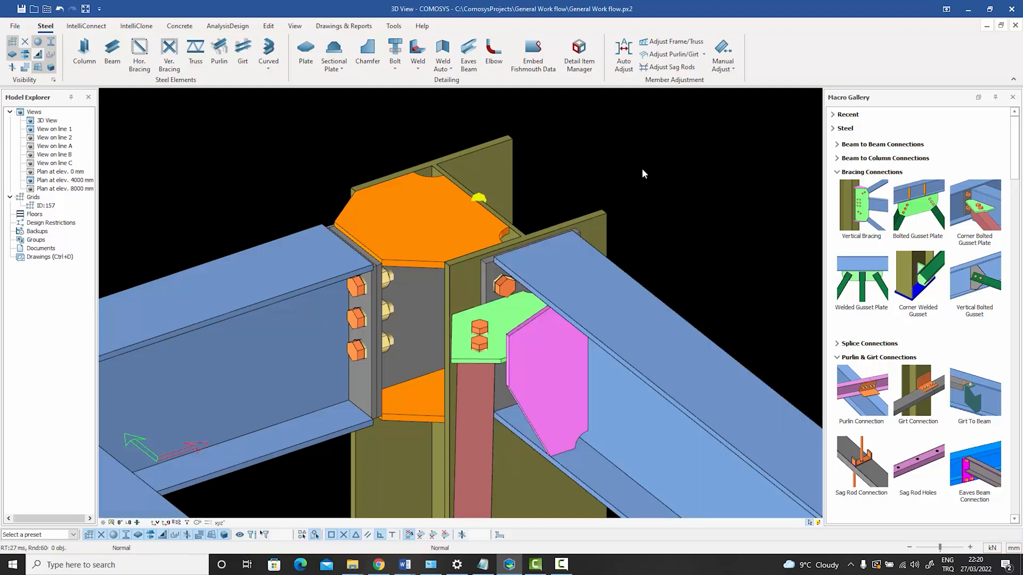
Show only the members and connection parts around the column joint, hiding the rest of the model.
{"action": "scroll", "coordinate": [597, 204], "scroll_direction": "down", "scroll_amount": 2}
{"action": "scroll", "coordinate": [579, 203], "scroll_direction": "down", "scroll_amount": 3}
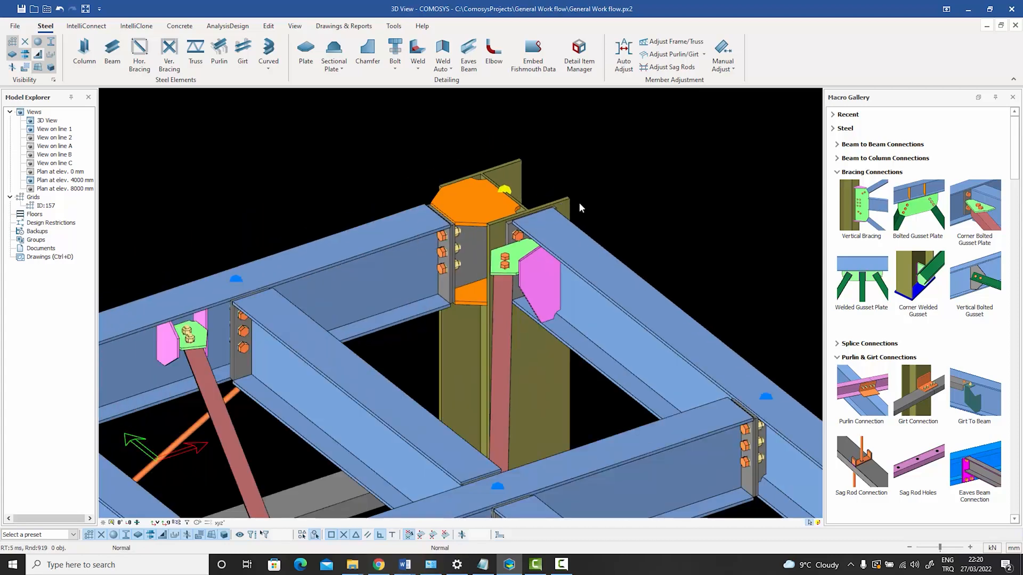
{"action": "left_click_drag", "start_coordinate": [611, 388], "coordinate": [389, 135]}
{"action": "right_click", "coordinate": [390, 137]}
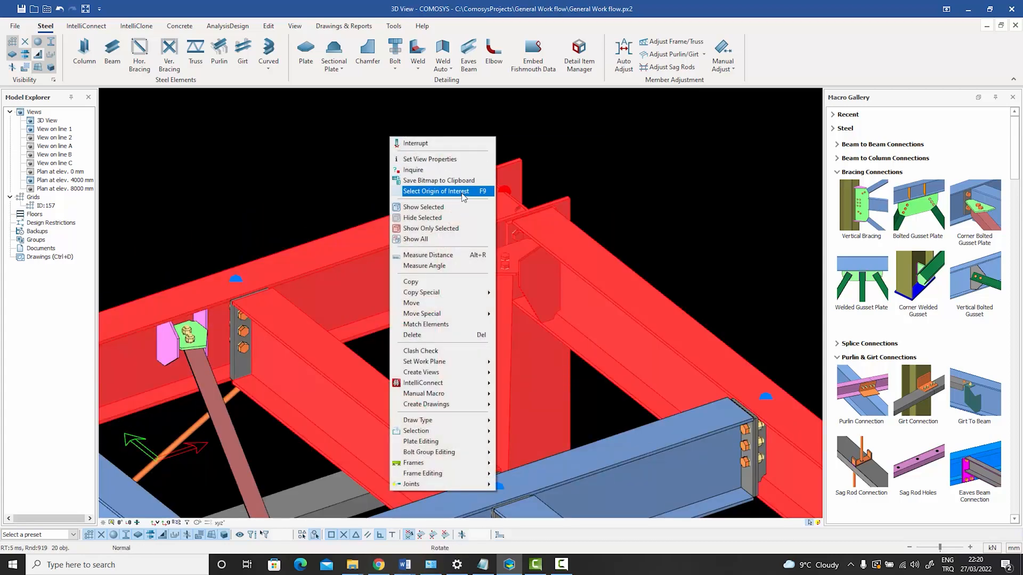
{"action": "left_click", "coordinate": [437, 228]}
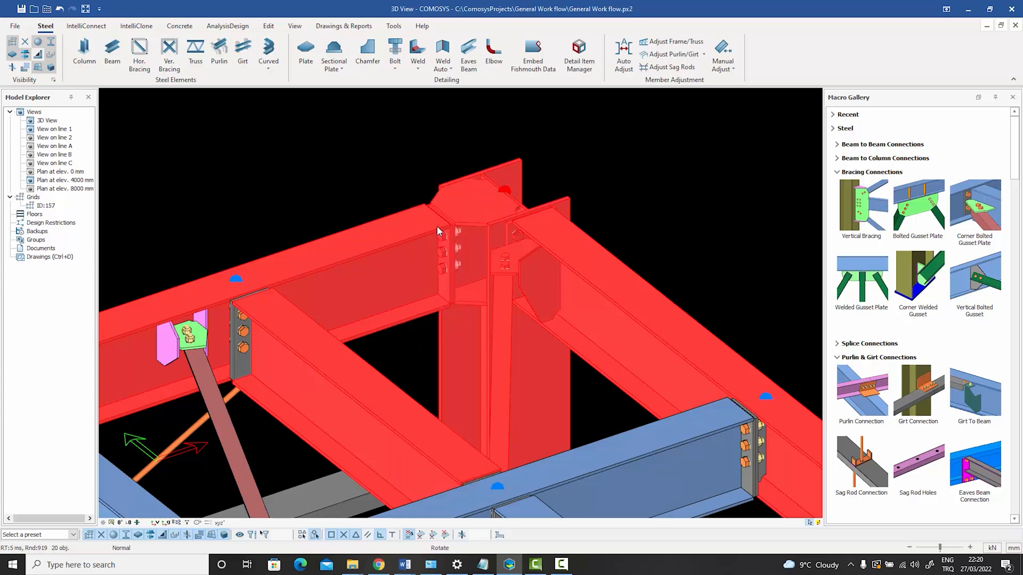
Examine the gusset plate bolts against the neighbouring end plate bolts from above and below.
{"action": "scroll", "coordinate": [455, 243], "scroll_direction": "up", "scroll_amount": 10}
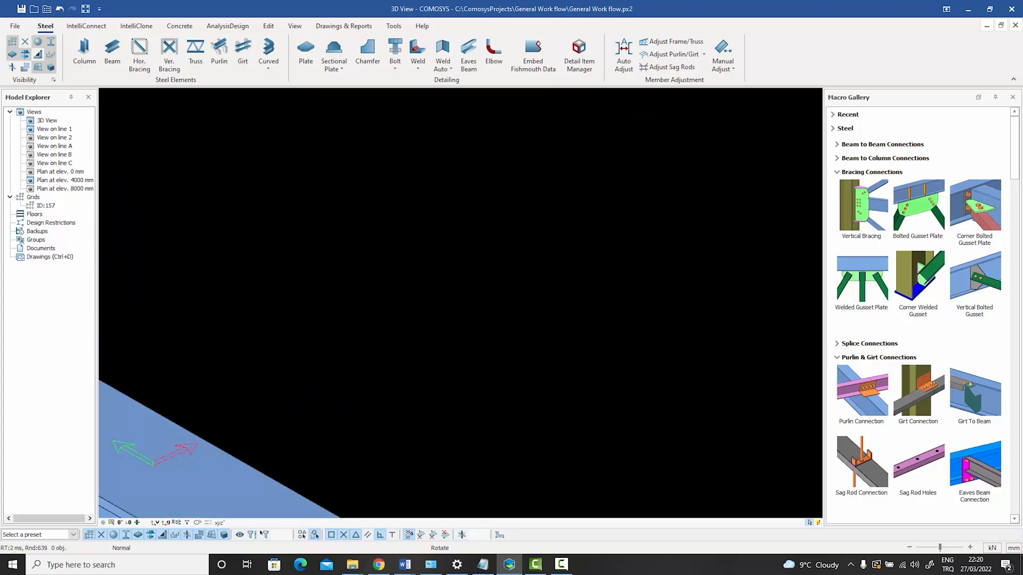
{"action": "scroll", "coordinate": [447, 255], "scroll_direction": "down", "scroll_amount": 10}
{"action": "scroll", "coordinate": [420, 256], "scroll_direction": "up", "scroll_amount": 6}
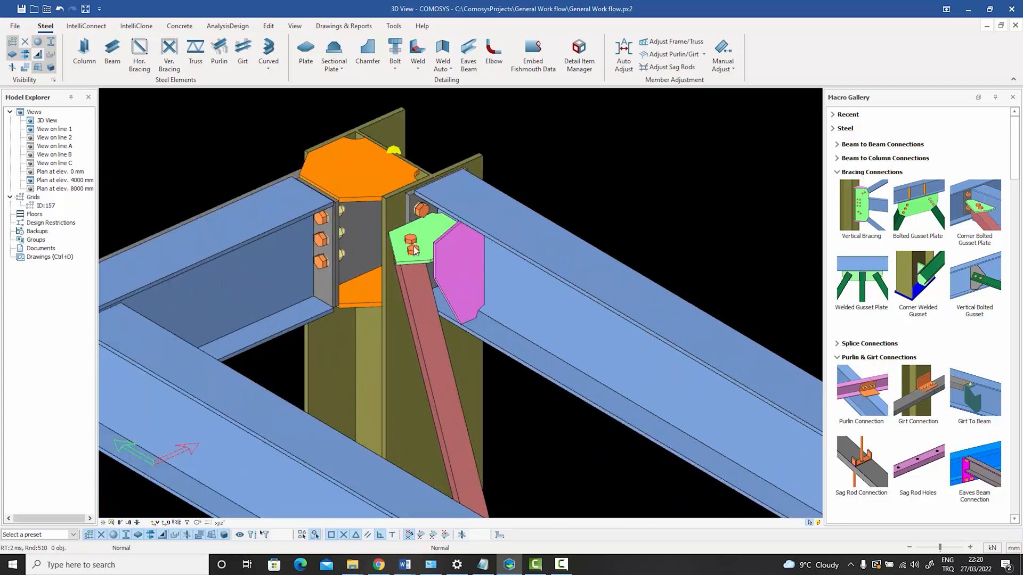
{"action": "left_click", "coordinate": [420, 256]}
{"action": "scroll", "coordinate": [416, 249], "scroll_direction": "up", "scroll_amount": 5}
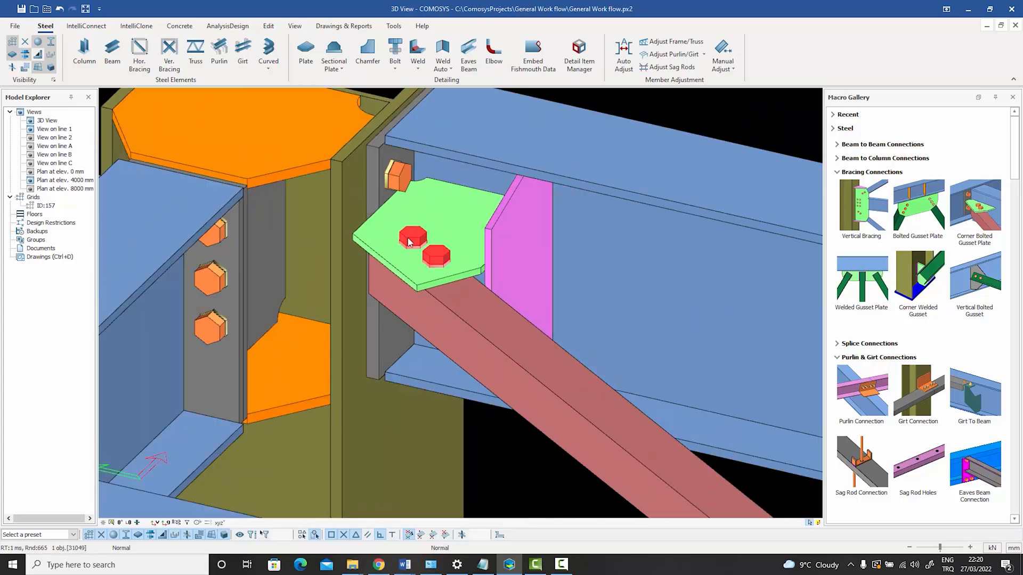
{"action": "middle_click_drag", "start_coordinate": [408, 239], "coordinate": [397, 213]}
{"action": "mouse_move", "coordinate": [422, 256]}
{"action": "middle_mouse_down"}
{"action": "mouse_move", "coordinate": [458, 258]}
{"action": "mouse_move", "coordinate": [431, 257]}
{"action": "middle_mouse_up"}
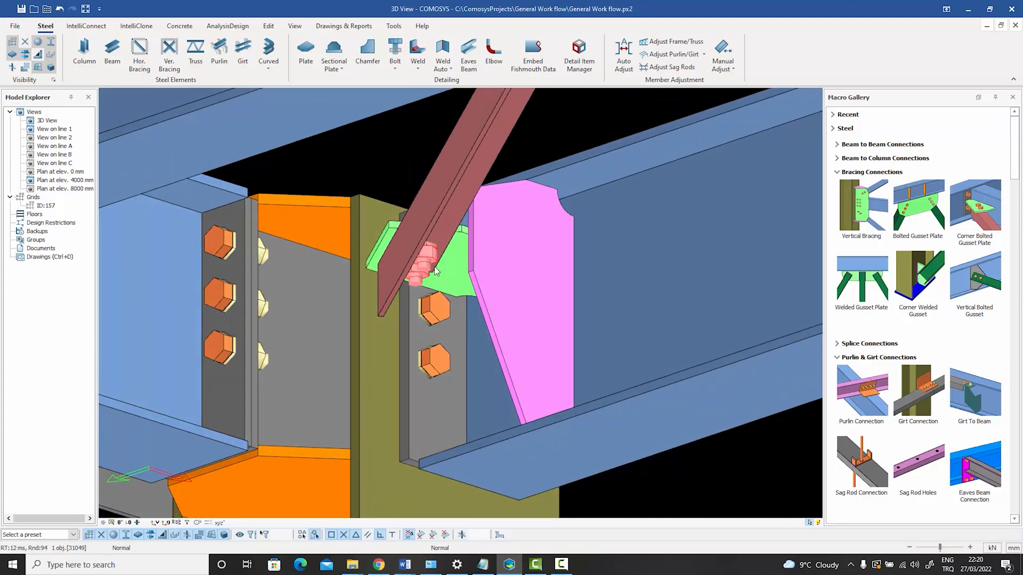
{"action": "scroll", "coordinate": [447, 305], "scroll_direction": "up", "scroll_amount": 3}
{"action": "middle_click_drag", "start_coordinate": [436, 300], "coordinate": [425, 195]}
{"action": "scroll", "coordinate": [431, 289], "scroll_direction": "down", "scroll_amount": 3}
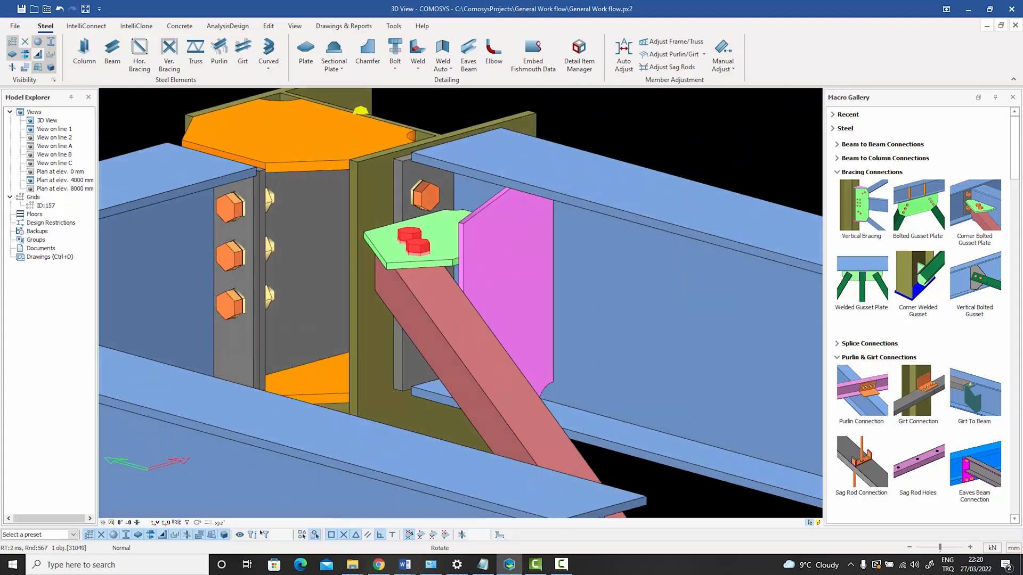
Set the vertical bolt spacing of the end plate connection beside the gusset to 100 50.
{"action": "double_click", "coordinate": [425, 195]}
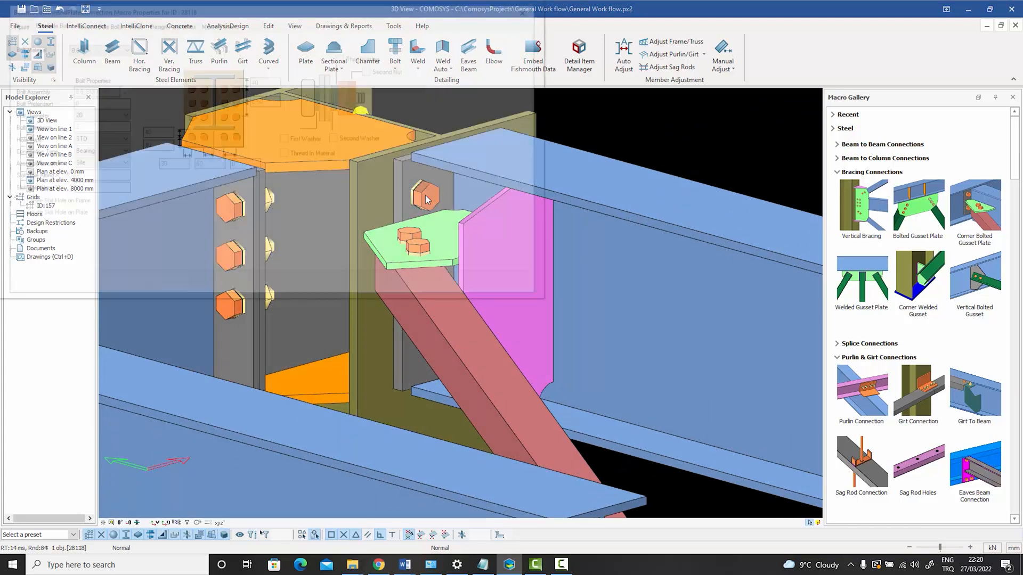
{"action": "left_click_drag", "start_coordinate": [290, 9], "coordinate": [587, 23]}
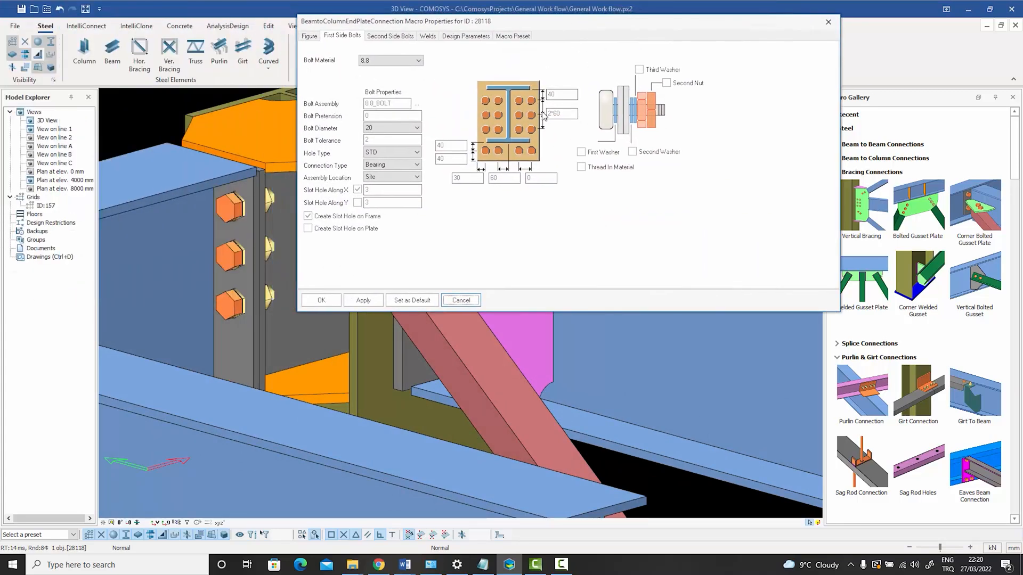
{"action": "double_click", "coordinate": [569, 114]}
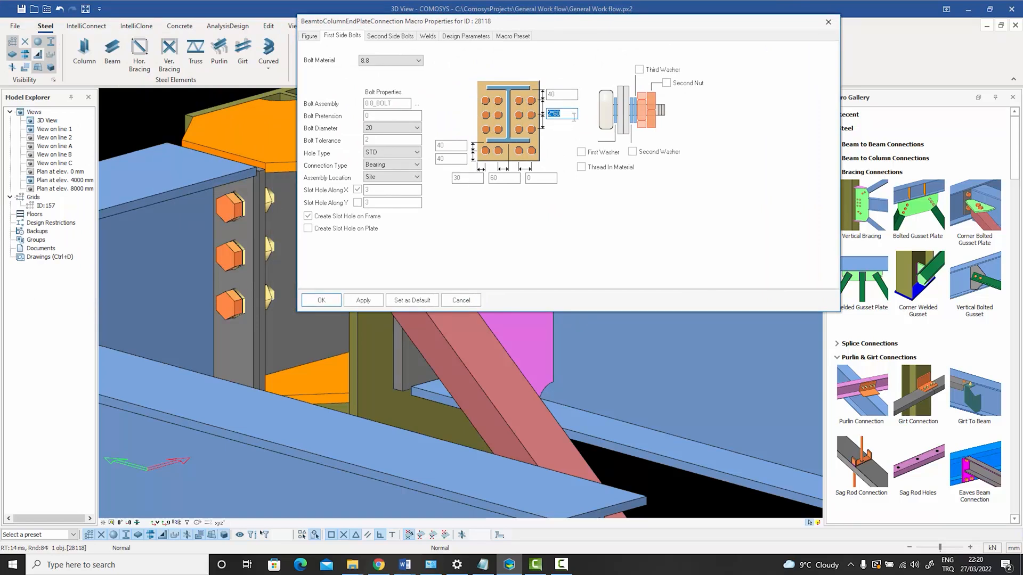
{"action": "type", "text": "100 50"}
{"action": "left_click", "coordinate": [321, 300]}
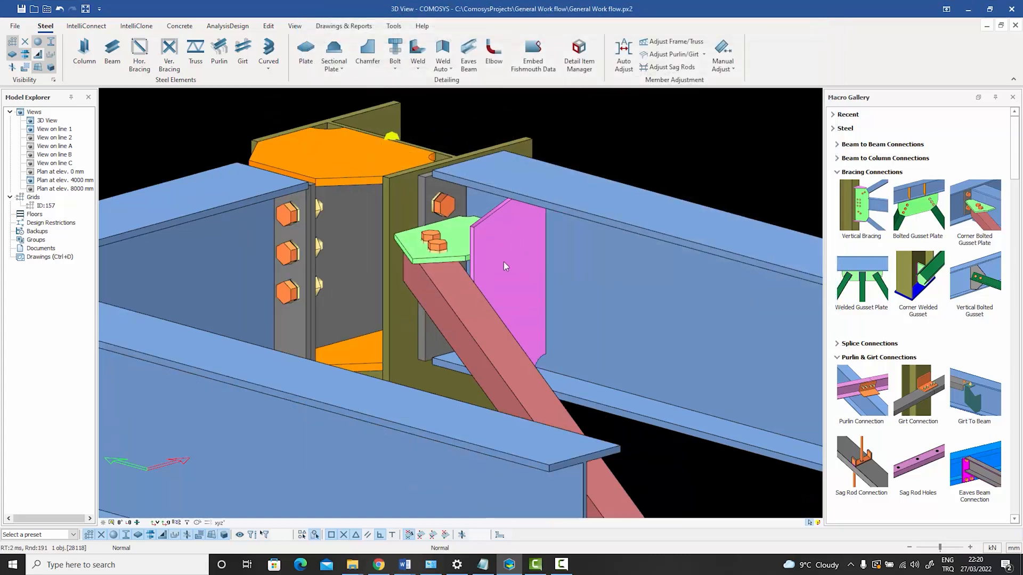
Check the revised bolt layout around the gusset and increase the brace's out-of-plane offset to lower it.
{"action": "middle_click_drag", "start_coordinate": [503, 262], "coordinate": [479, 239]}
{"action": "scroll", "coordinate": [478, 239], "scroll_direction": "up", "scroll_amount": 2}
{"action": "scroll", "coordinate": [459, 208], "scroll_direction": "up", "scroll_amount": 2}
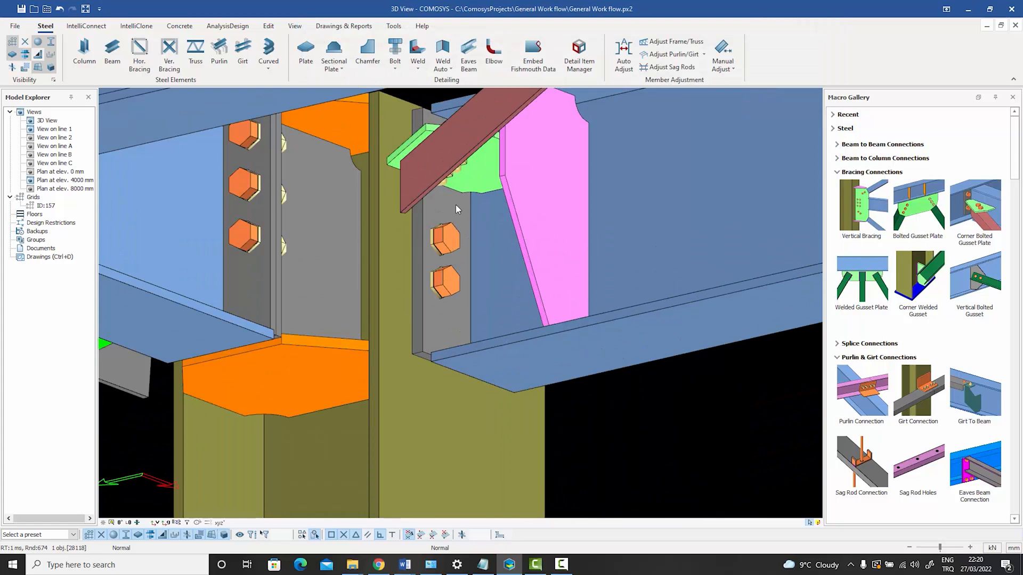
{"action": "scroll", "coordinate": [455, 206], "scroll_direction": "down", "scroll_amount": 3}
{"action": "middle_click_drag", "start_coordinate": [455, 207], "coordinate": [453, 267]}
{"action": "scroll", "coordinate": [452, 273], "scroll_direction": "up", "scroll_amount": 2}
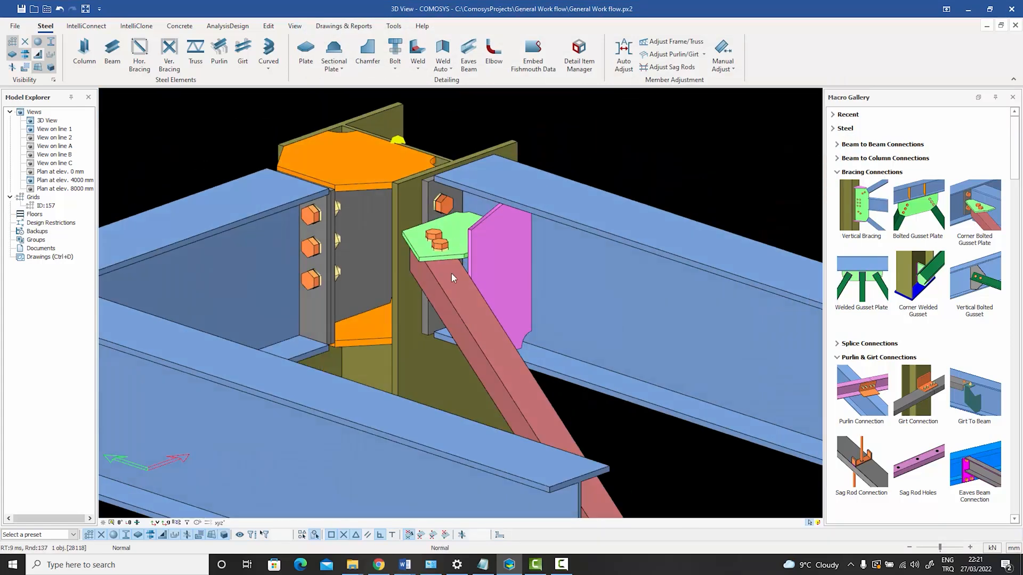
{"action": "double_click", "coordinate": [462, 299]}
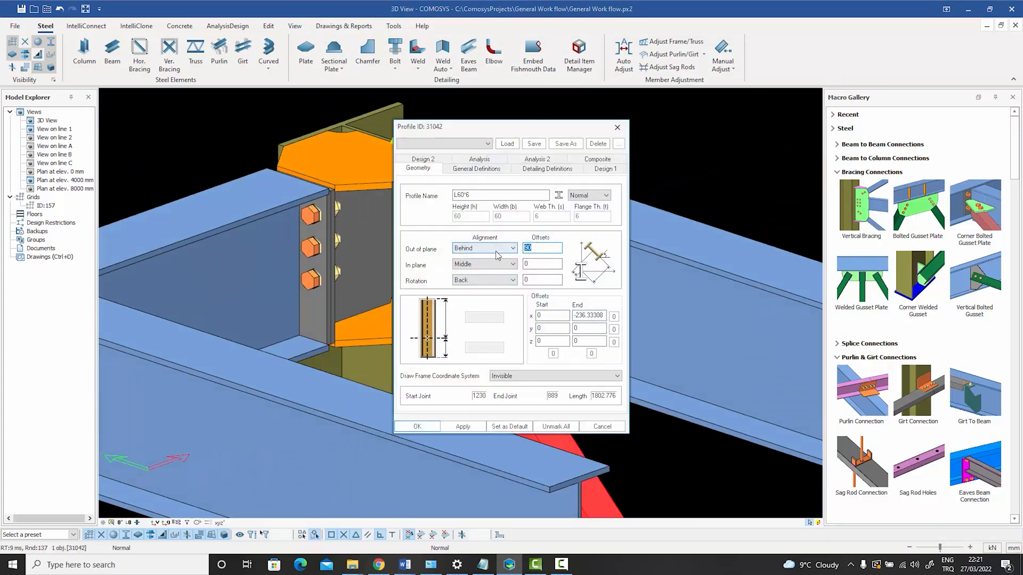
{"action": "type", "text": "11"}
{"action": "key", "text": "Return"}
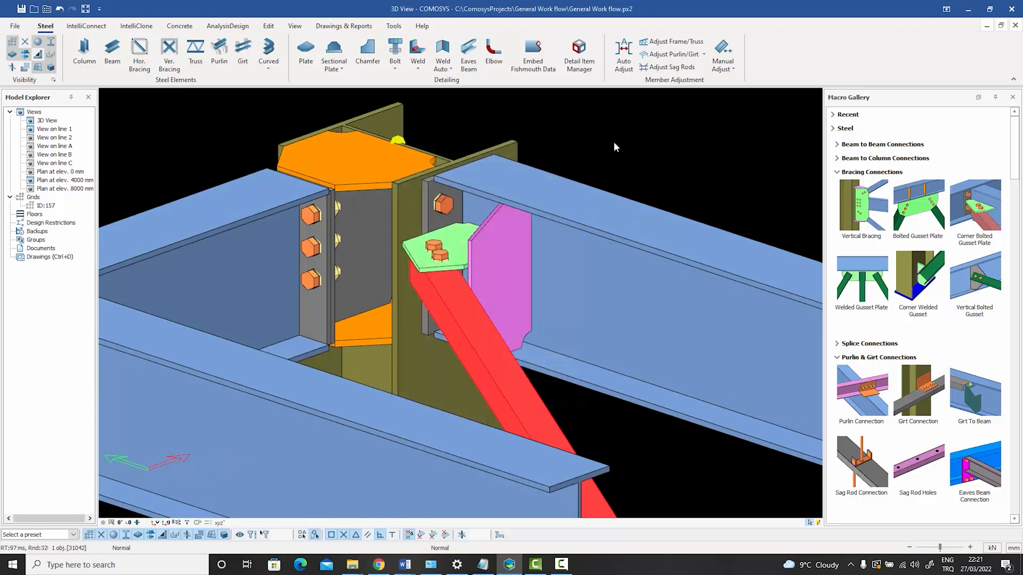
Examine the lowered gusset plate and its bolts against the neighbouring end plate bolts.
{"action": "key", "text": "Escape"}
{"action": "middle_click_drag", "start_coordinate": [482, 298], "coordinate": [432, 213]}
{"action": "scroll", "coordinate": [474, 190], "scroll_direction": "up", "scroll_amount": 3}
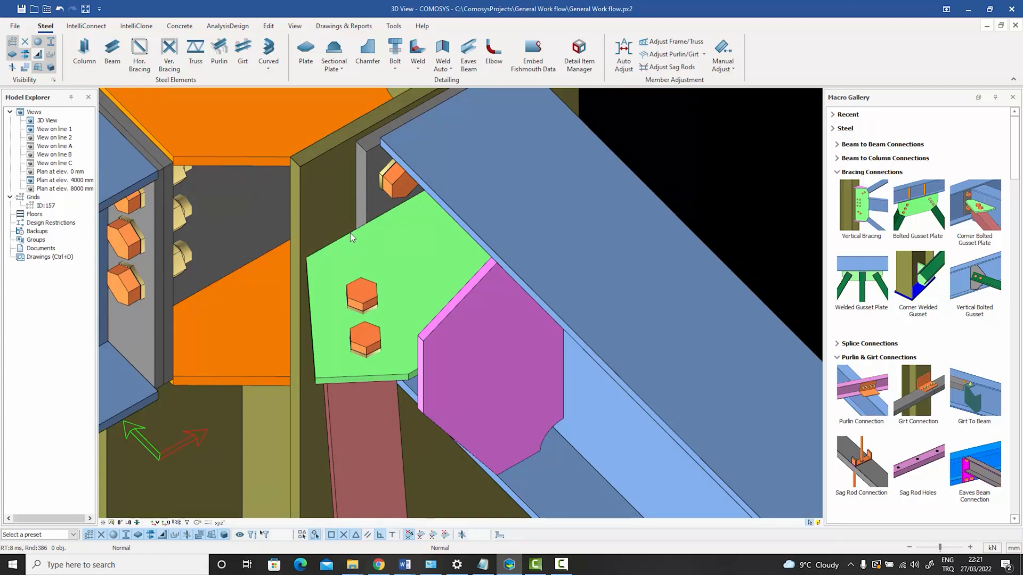
{"action": "scroll", "coordinate": [419, 228], "scroll_direction": "down", "scroll_amount": 2}
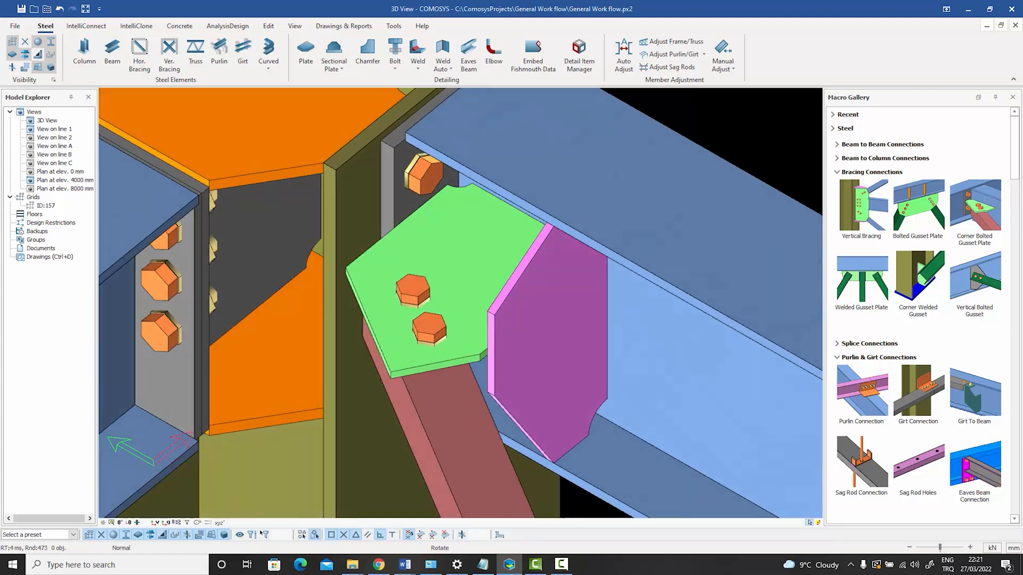
{"action": "scroll", "coordinate": [424, 224], "scroll_direction": "down", "scroll_amount": 2}
{"action": "scroll", "coordinate": [445, 245], "scroll_direction": "up", "scroll_amount": 1}
Isolate the whole beam assembly containing the gusset plate and inspect its end plate and gusset parts.
{"action": "right_click", "coordinate": [445, 245]}
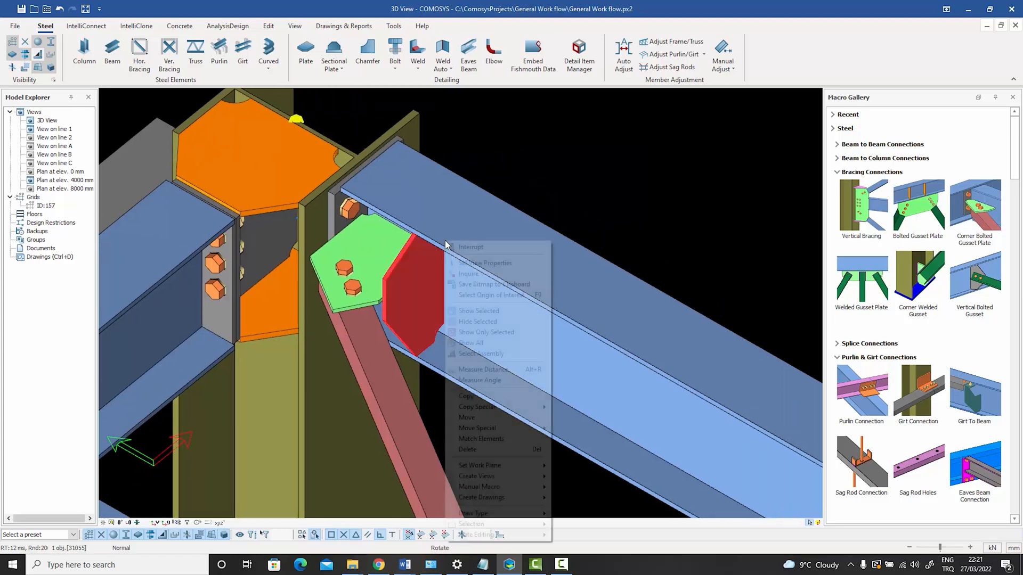
{"action": "left_click", "coordinate": [492, 355]}
{"action": "right_click", "coordinate": [477, 288]}
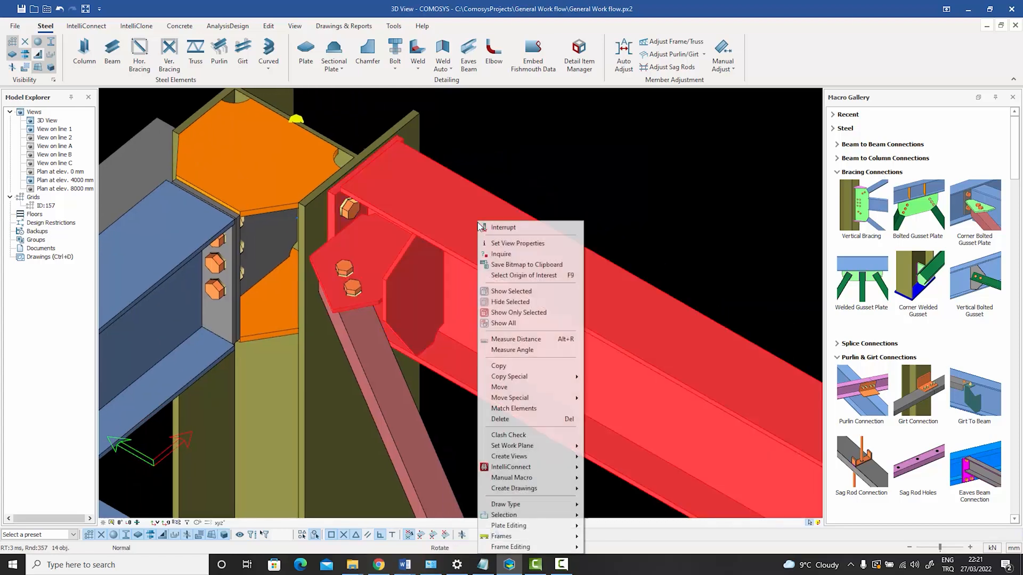
{"action": "left_click", "coordinate": [509, 309]}
{"action": "left_click", "coordinate": [523, 174]}
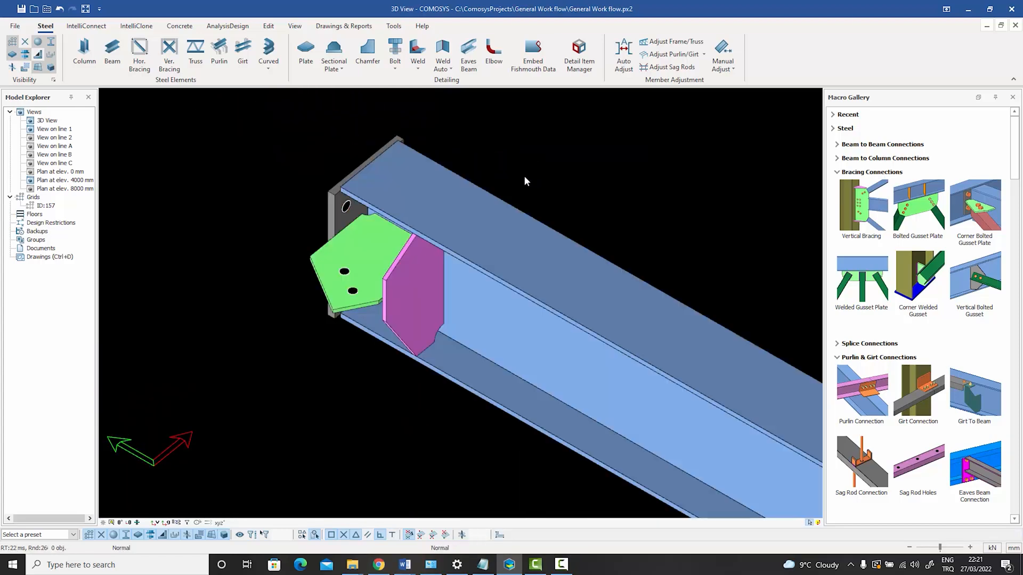
{"action": "scroll", "coordinate": [523, 174], "scroll_direction": "down", "scroll_amount": 1}
{"action": "middle_click_drag", "start_coordinate": [396, 226], "coordinate": [422, 197]}
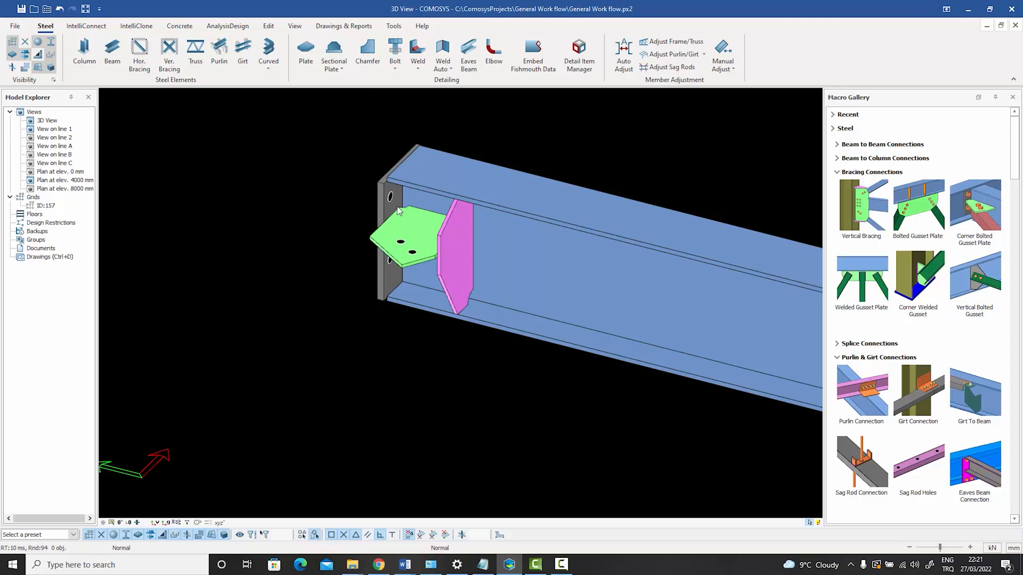
{"action": "middle_click_drag", "start_coordinate": [425, 240], "coordinate": [405, 242]}
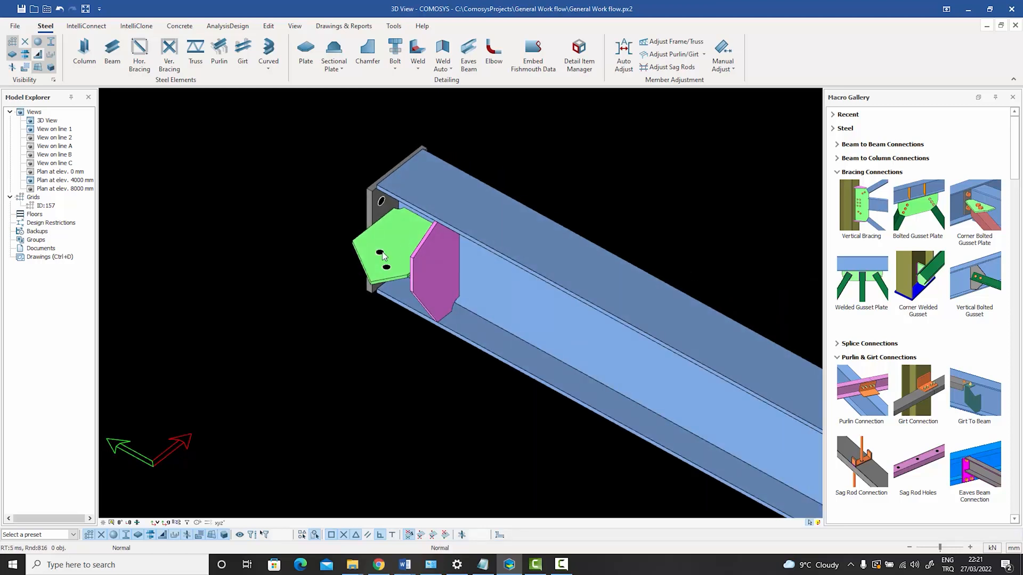
Show all hidden parts of the model again and return to the column joint.
{"action": "right_click", "coordinate": [402, 246]}
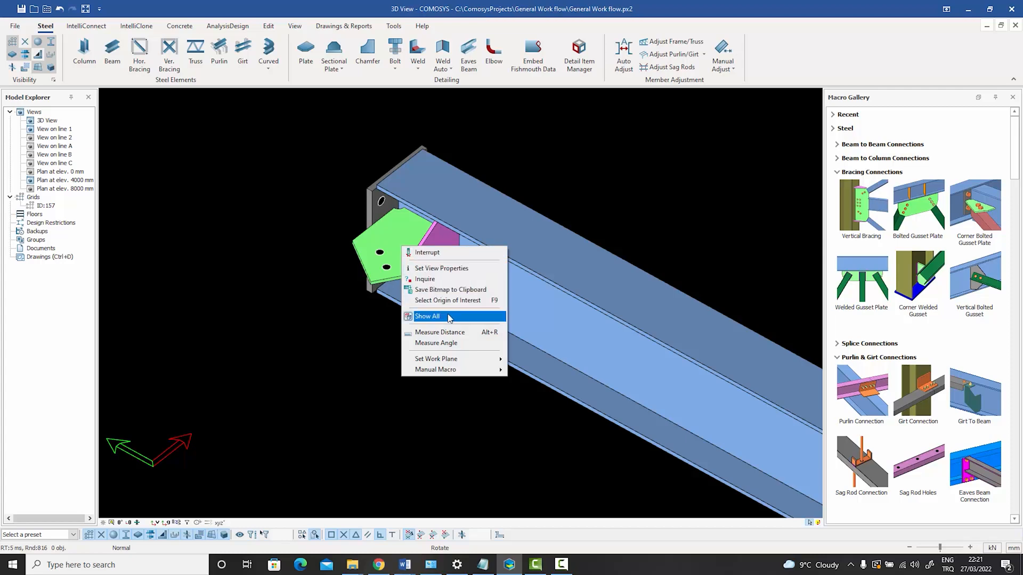
{"action": "left_click", "coordinate": [449, 317]}
{"action": "scroll", "coordinate": [406, 295], "scroll_direction": "up", "scroll_amount": 5}
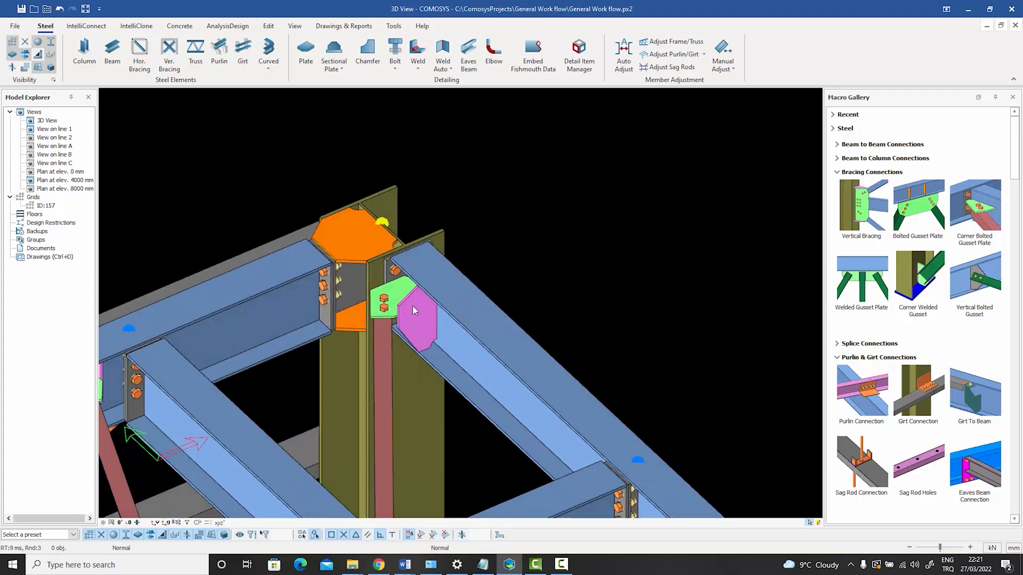
{"action": "scroll", "coordinate": [420, 288], "scroll_direction": "down", "scroll_amount": 4}
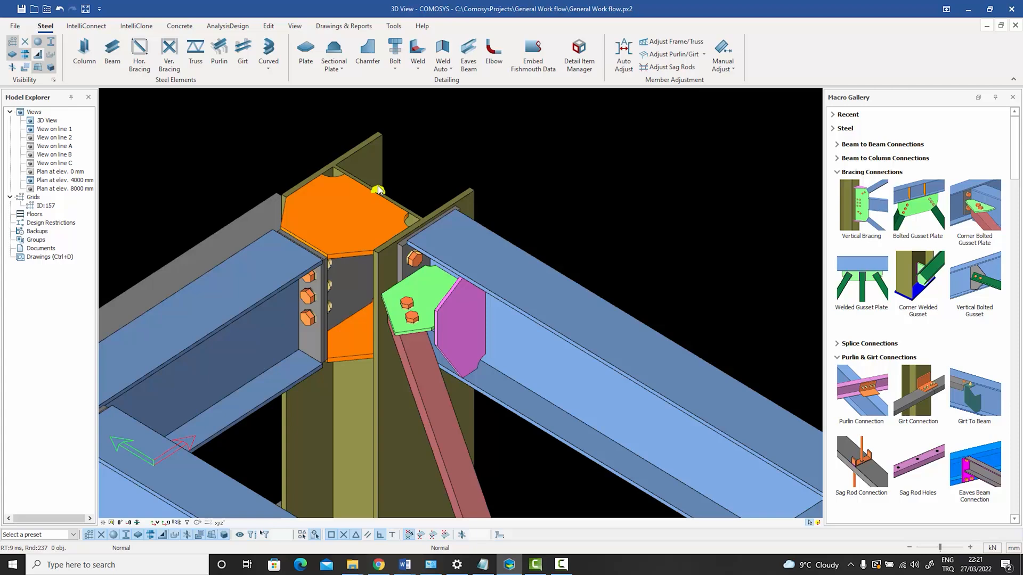
{"action": "mouse_move", "coordinate": [464, 282]}
{"action": "middle_mouse_down"}
{"action": "mouse_move", "coordinate": [461, 299]}
{"action": "mouse_move", "coordinate": [461, 291]}
{"action": "middle_mouse_up"}
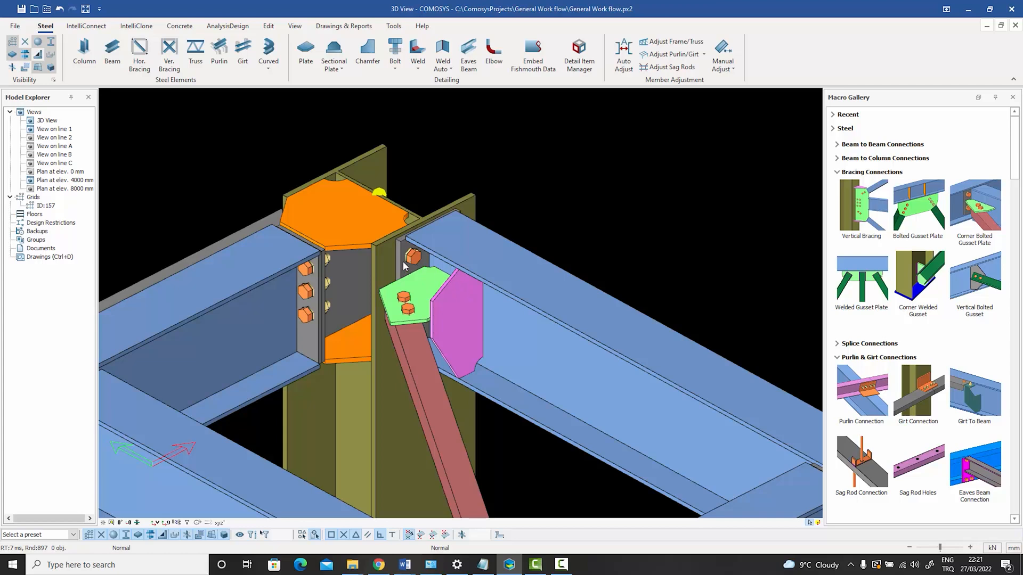
Highlight the end plate, the beam and the brace in turn to identify the members meeting at the gusset.
{"action": "scroll", "coordinate": [400, 261], "scroll_direction": "up", "scroll_amount": 2}
{"action": "left_click", "coordinate": [398, 248]}
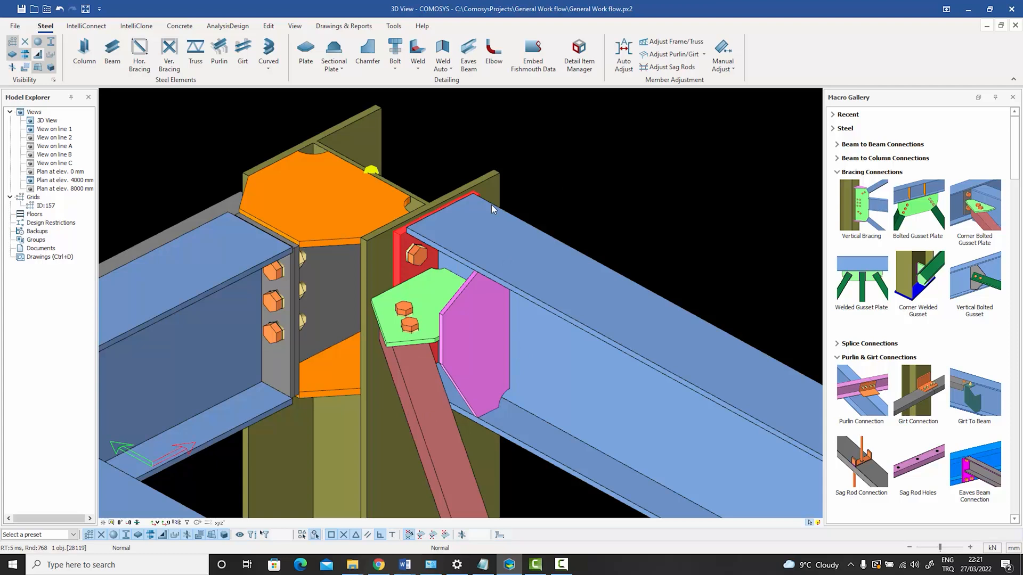
{"action": "left_click", "coordinate": [544, 297]}
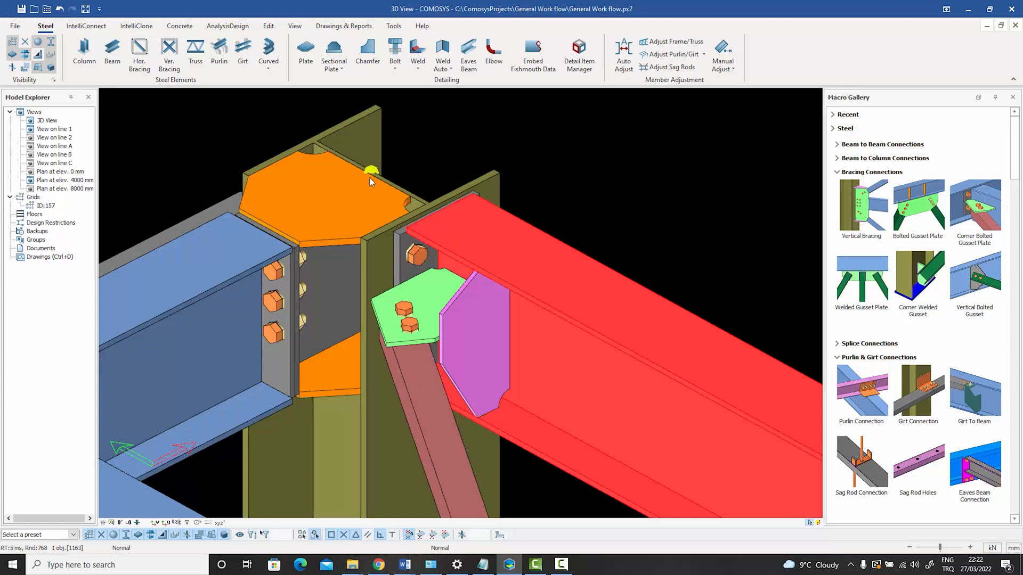
{"action": "left_click", "coordinate": [433, 413]}
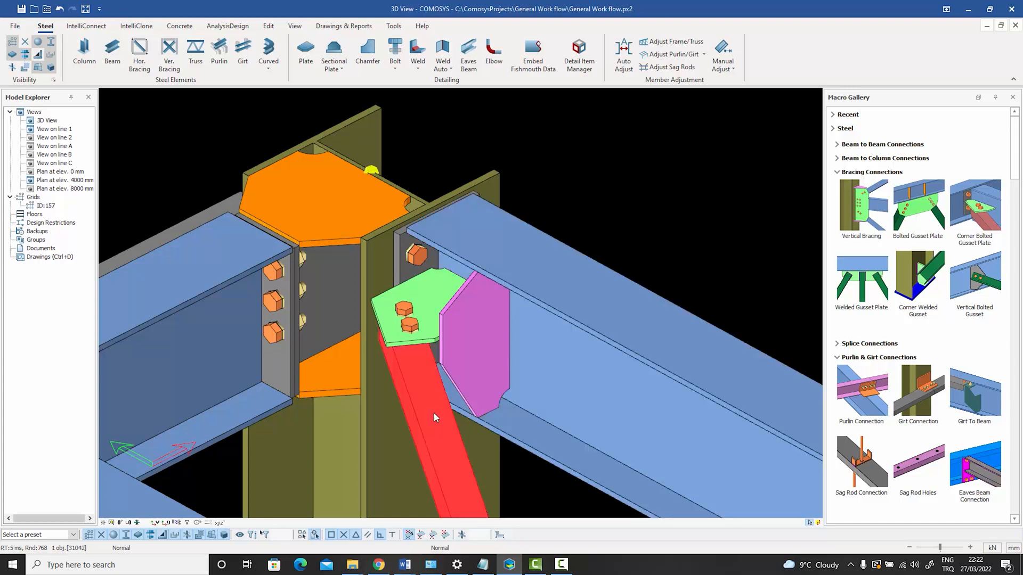
{"action": "left_click", "coordinate": [593, 386]}
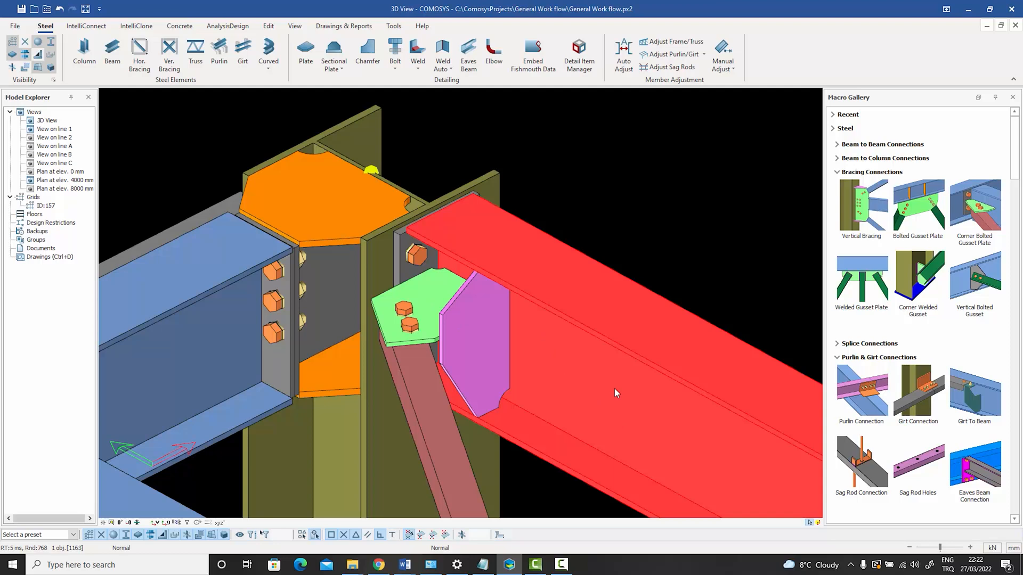
{"action": "left_click", "coordinate": [606, 190]}
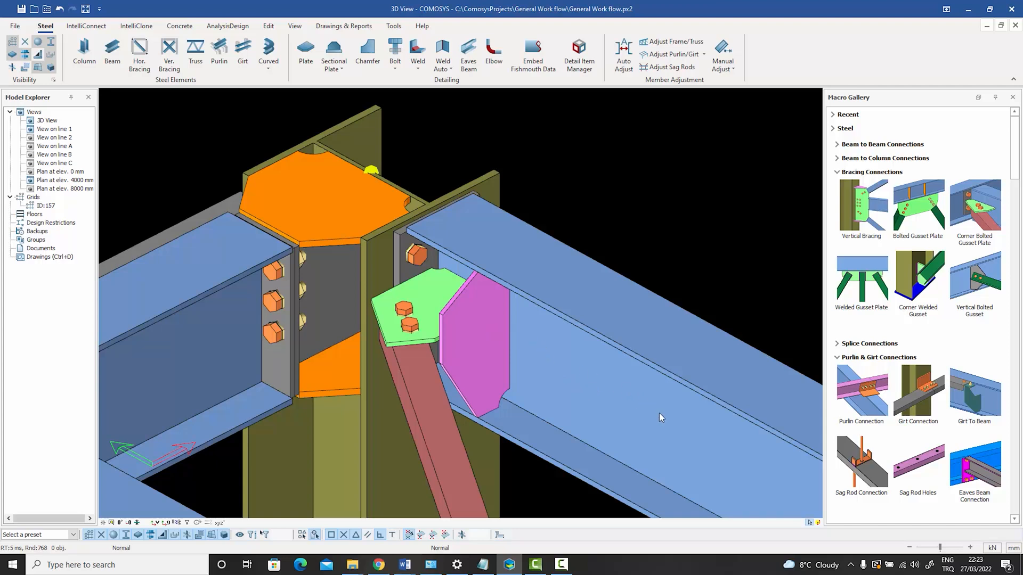
{"action": "middle_click_drag", "start_coordinate": [597, 396], "coordinate": [585, 381]}
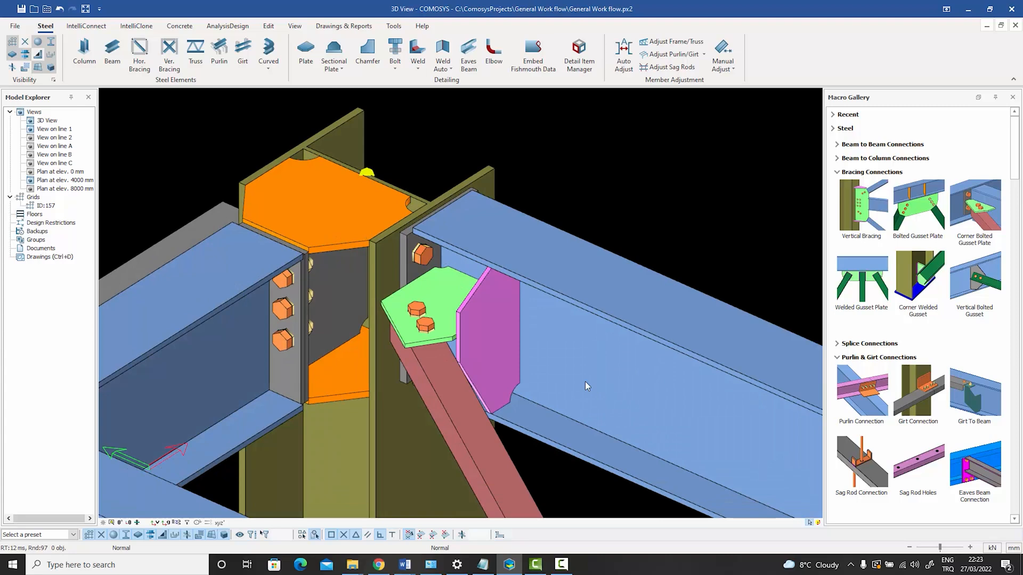
View the geometry properties of the end plate beside the gusset and close them without changes.
{"action": "left_click", "coordinate": [408, 237]}
{"action": "scroll", "coordinate": [408, 238], "scroll_direction": "up", "scroll_amount": 2}
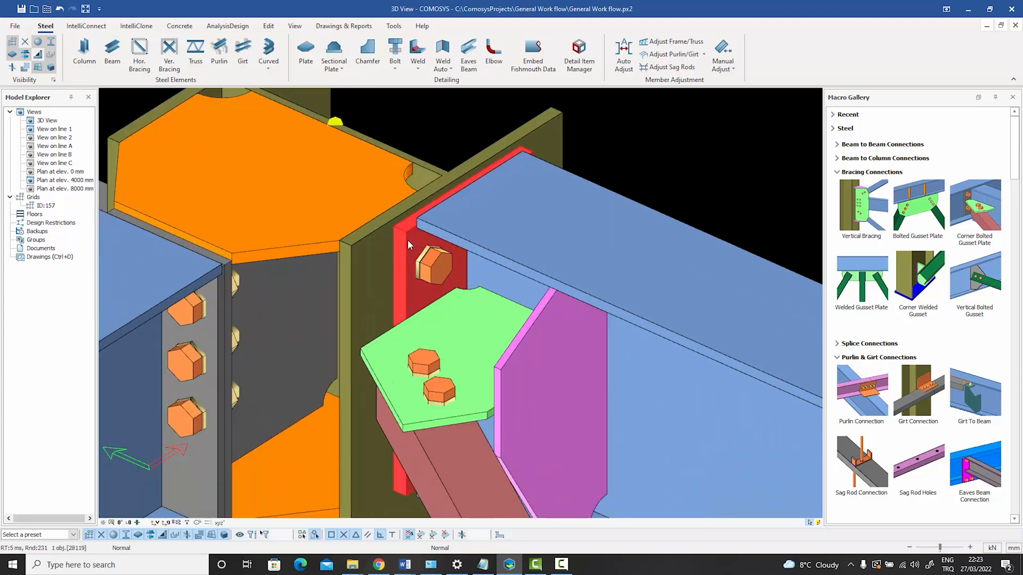
{"action": "double_click", "coordinate": [407, 239]}
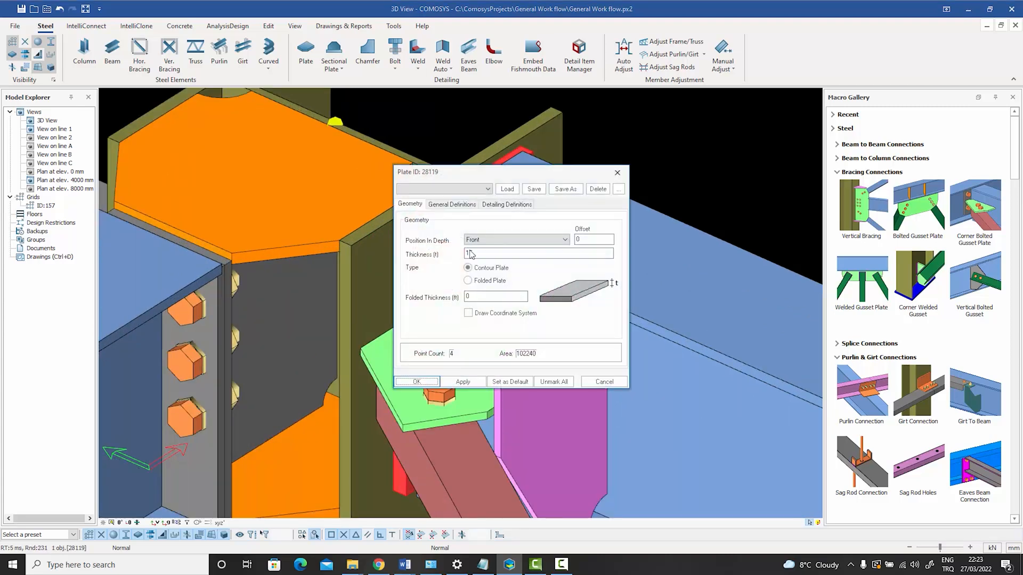
{"action": "left_click", "coordinate": [605, 382]}
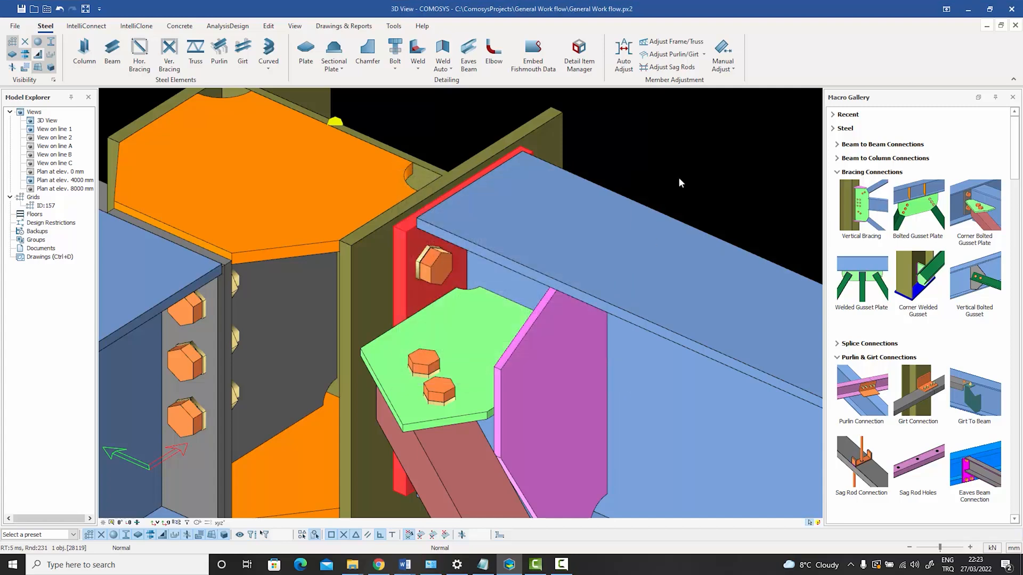
Examine the gusset plate, its bolts and the brace end at the column corner from several angles.
{"action": "scroll", "coordinate": [663, 180], "scroll_direction": "down", "scroll_amount": 1}
{"action": "scroll", "coordinate": [662, 182], "scroll_direction": "down", "scroll_amount": 1}
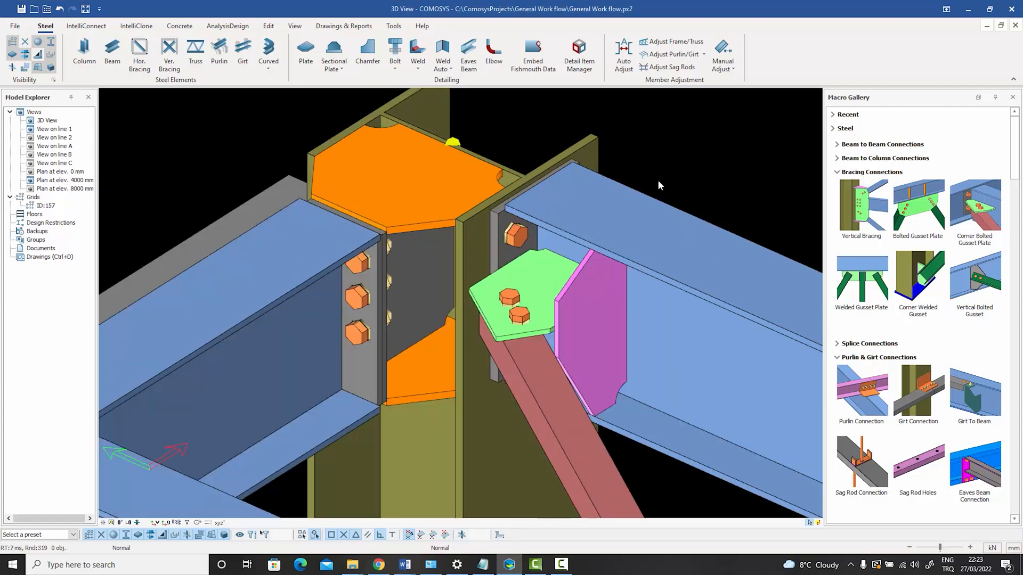
{"action": "middle_click_drag", "start_coordinate": [659, 181], "coordinate": [539, 200]}
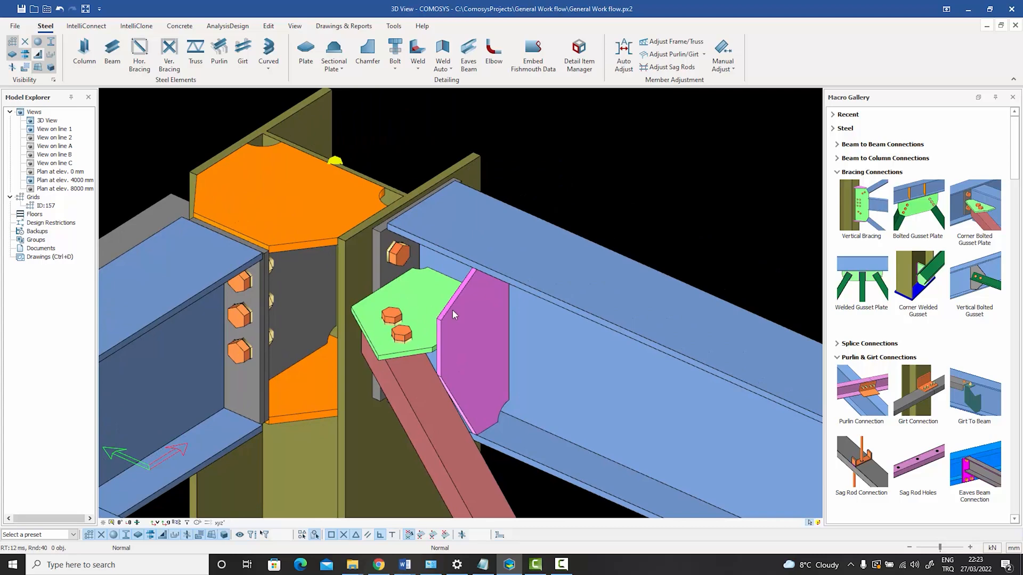
{"action": "middle_click_drag", "start_coordinate": [417, 325], "coordinate": [414, 325], "text": "ctrl"}
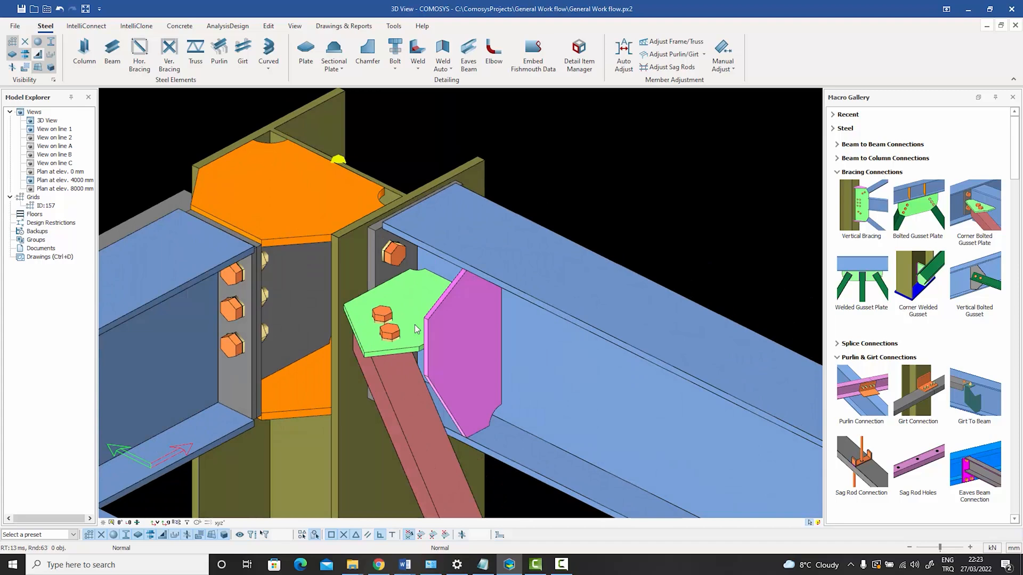
{"action": "middle_click_drag", "start_coordinate": [414, 325], "coordinate": [415, 326], "text": "ctrl"}
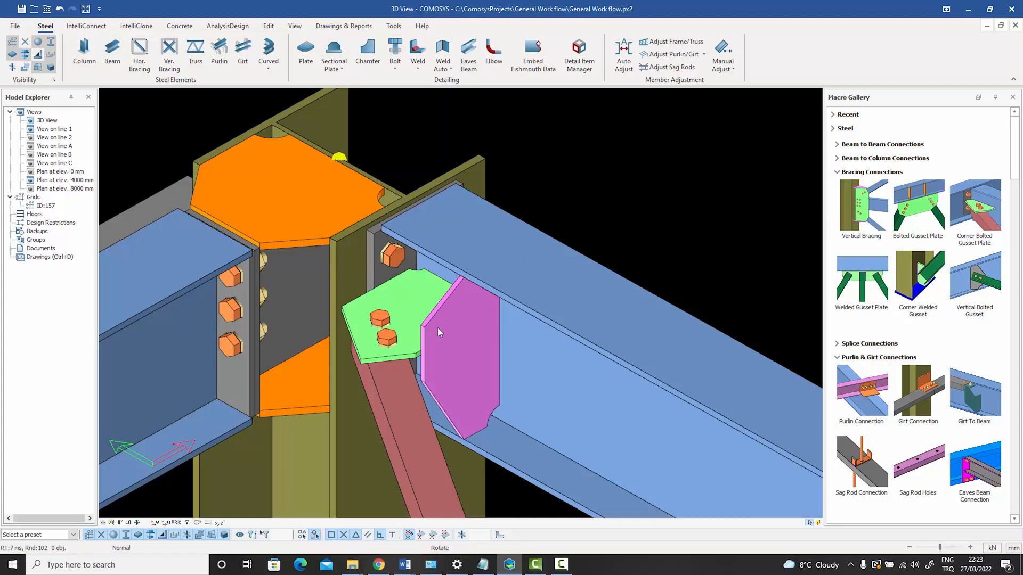
{"action": "middle_click_drag", "start_coordinate": [437, 327], "coordinate": [439, 368]}
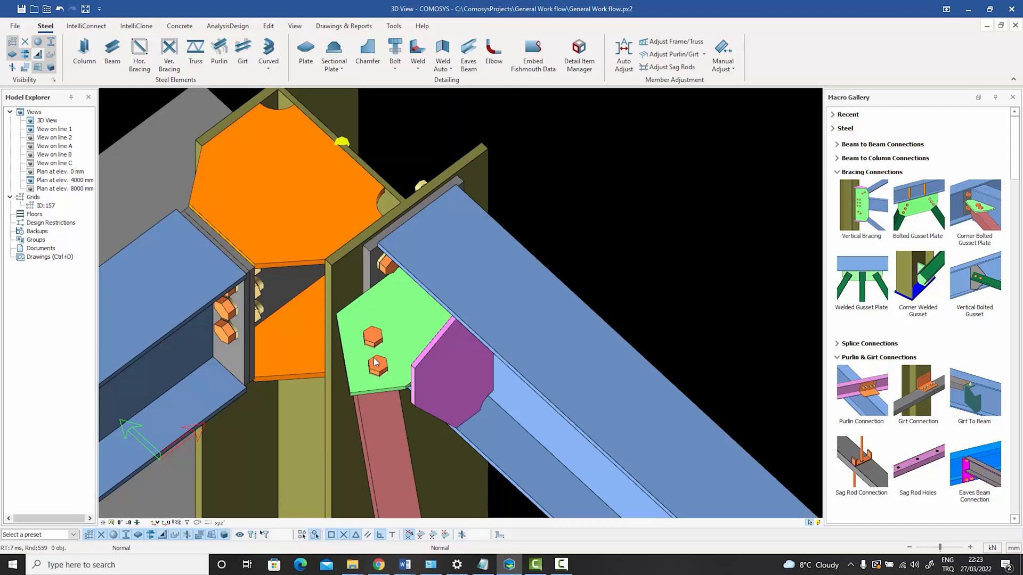
{"action": "scroll", "coordinate": [388, 312], "scroll_direction": "down", "scroll_amount": 4}
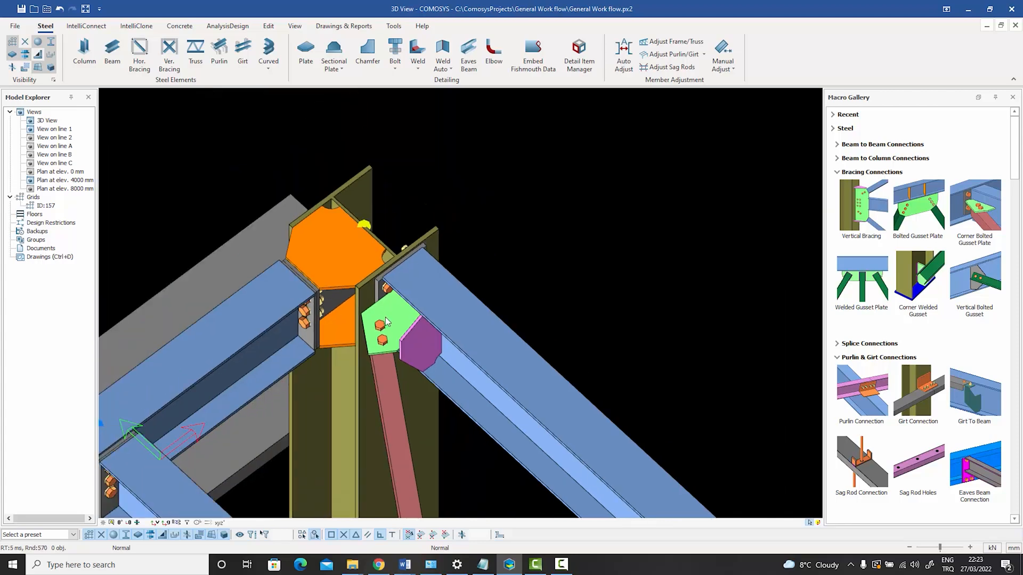
{"action": "middle_click_drag", "start_coordinate": [388, 312], "coordinate": [425, 205]}
{"action": "scroll", "coordinate": [421, 281], "scroll_direction": "up", "scroll_amount": 3}
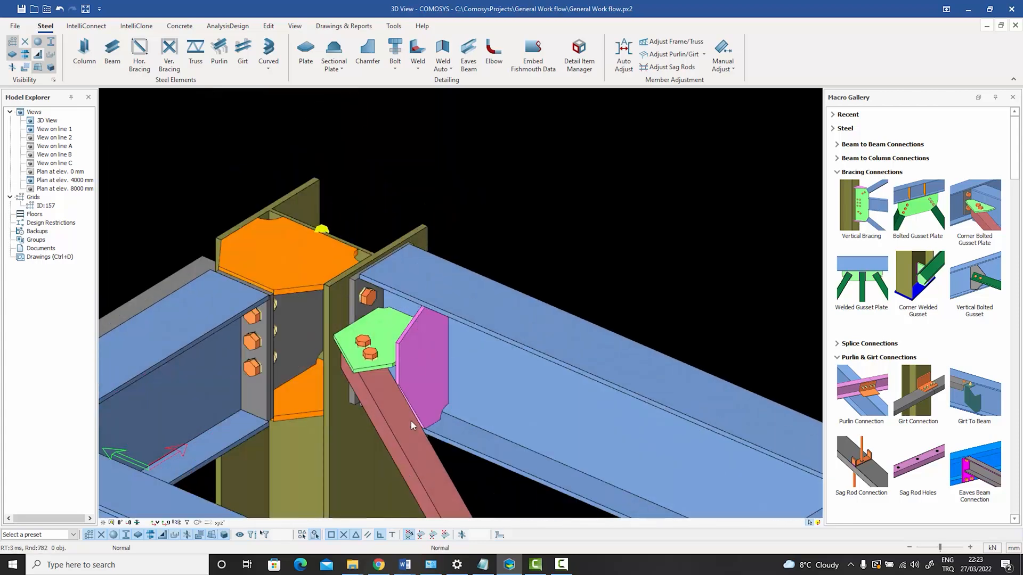
Manually adjust the brace's end at the column, placing it at the column joint point with an offset of dy-100.
{"action": "left_click", "coordinate": [730, 68]}
{"action": "left_click", "coordinate": [728, 82]}
{"action": "left_click", "coordinate": [387, 397]}
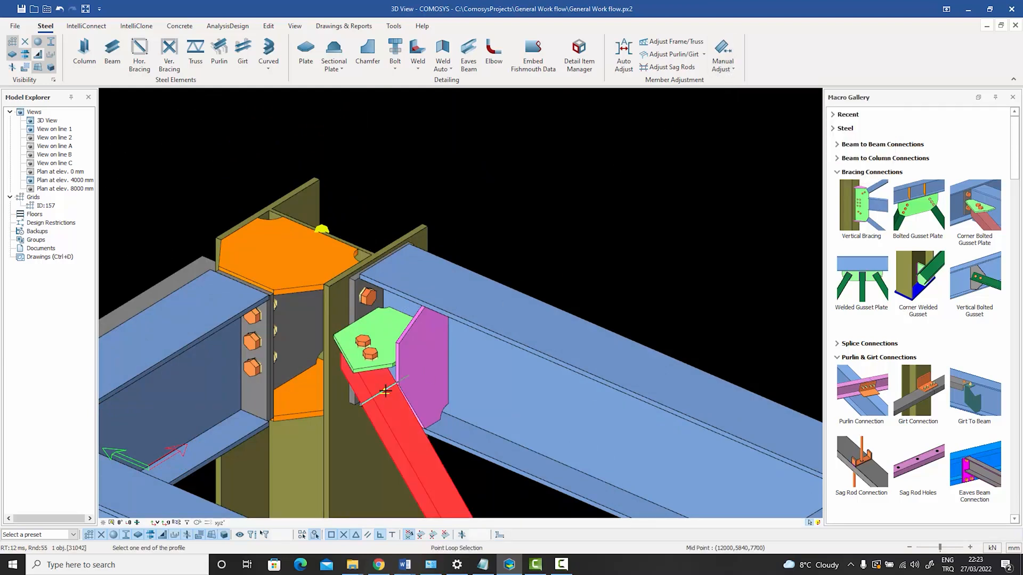
{"action": "left_click", "coordinate": [322, 230]}
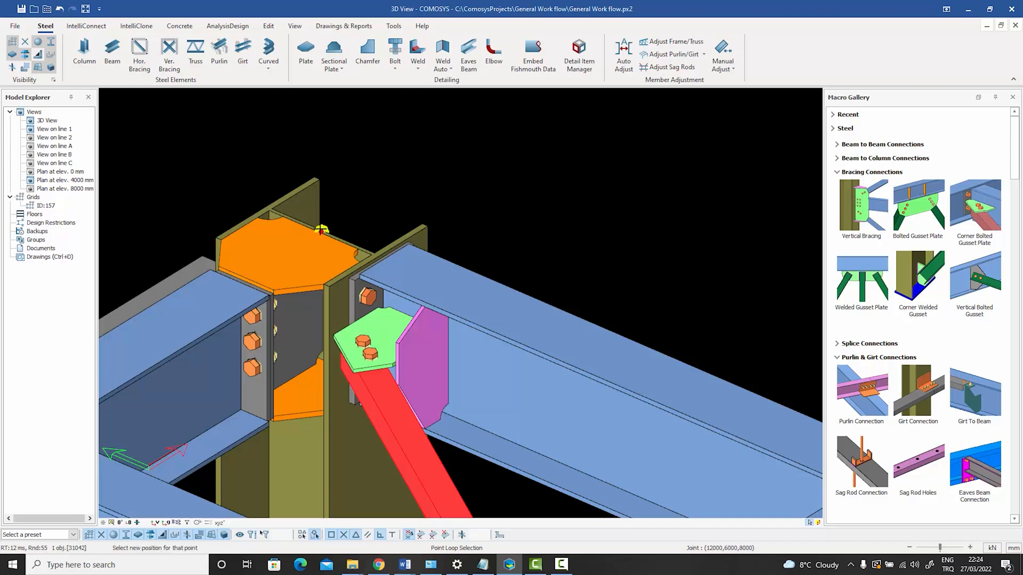
{"action": "key", "text": "Return"}
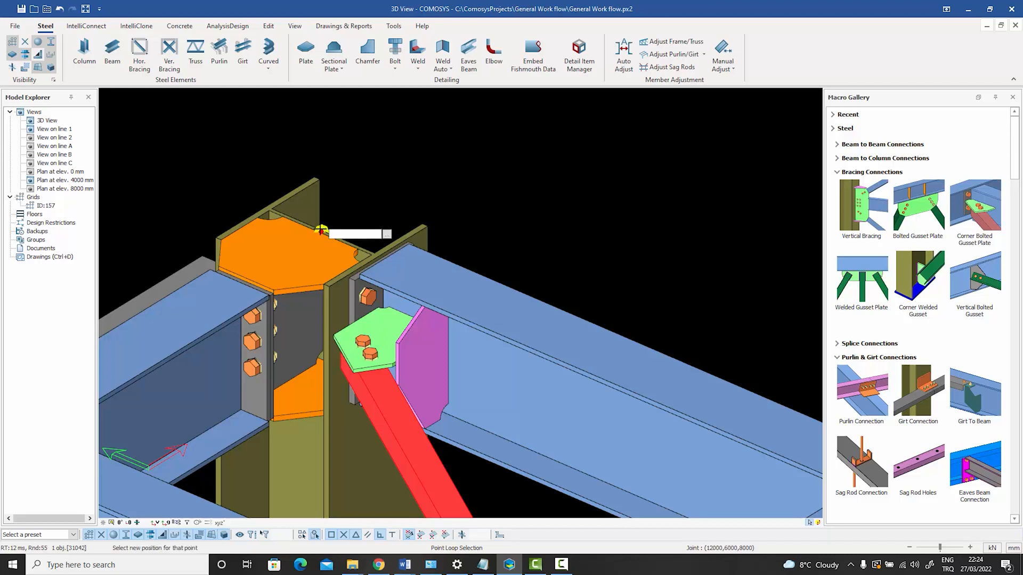
{"action": "type", "text": "dy-100"}
{"action": "key", "text": "Return"}
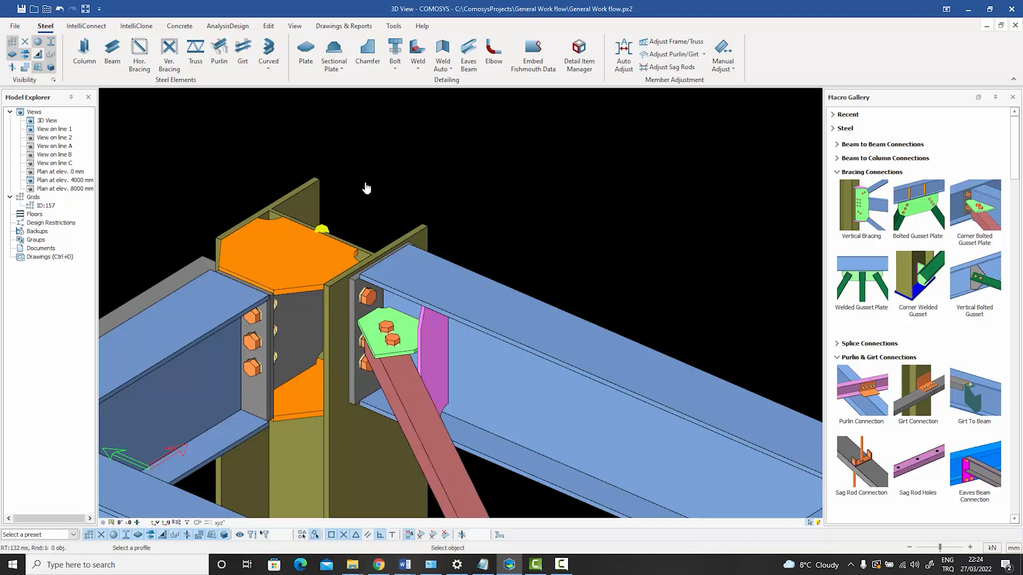
{"action": "key", "text": "Escape"}
Check the relocated gusset plate and its bolts against the end plate bolts.
{"action": "left_click", "coordinate": [394, 342]}
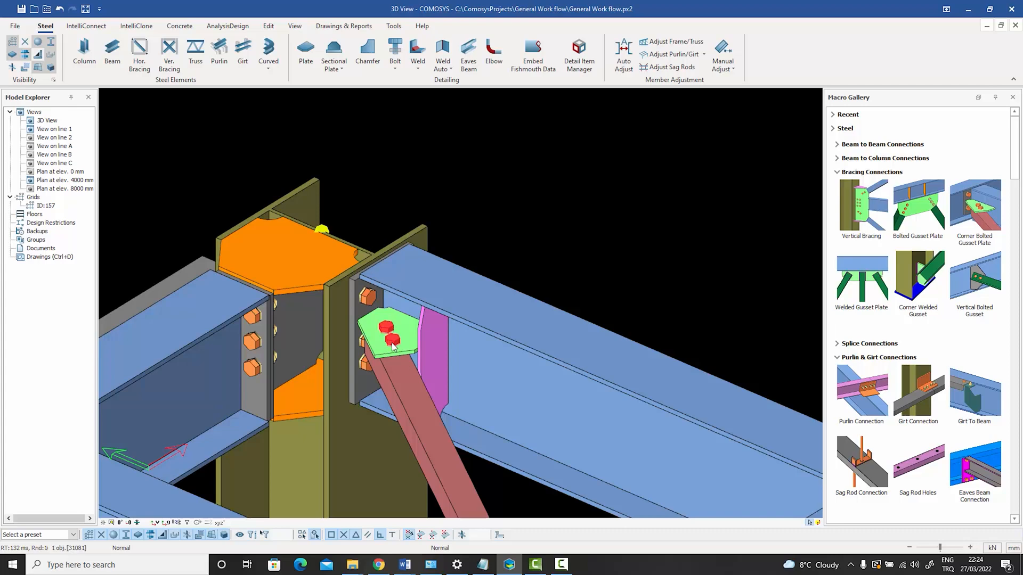
{"action": "mouse_move", "coordinate": [394, 343]}
{"action": "middle_mouse_down"}
{"action": "mouse_move", "coordinate": [391, 361]}
{"action": "mouse_move", "coordinate": [390, 351]}
{"action": "middle_mouse_up"}
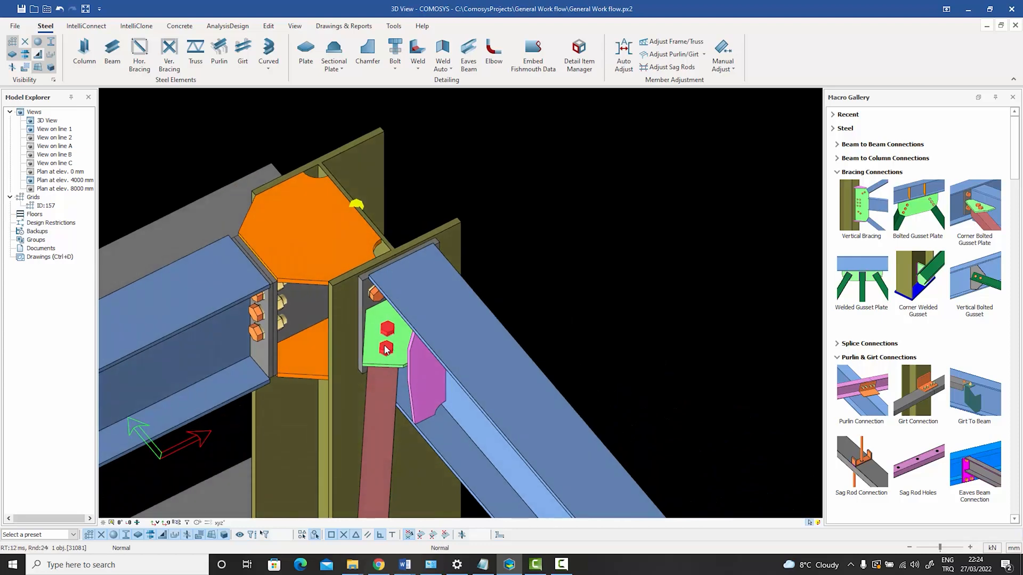
{"action": "middle_click_drag", "start_coordinate": [401, 252], "coordinate": [401, 311]}
{"action": "scroll", "coordinate": [400, 310], "scroll_direction": "up", "scroll_amount": 5}
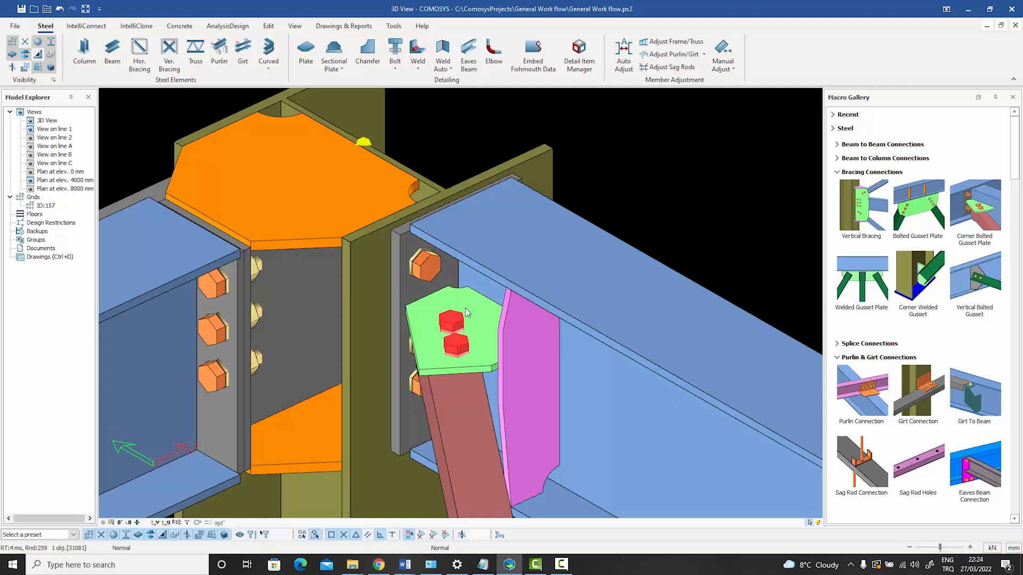
{"action": "left_click", "coordinate": [402, 286]}
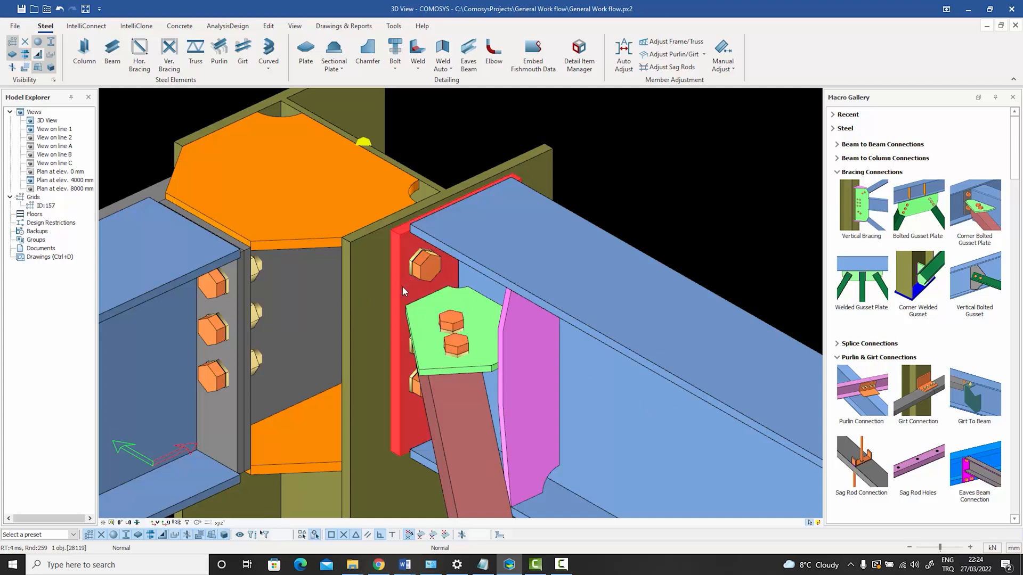
View the end plate connection's bolt and plate properties beside the gusset and close them without changes.
{"action": "left_click", "coordinate": [402, 286]}
{"action": "double_click", "coordinate": [402, 286]}
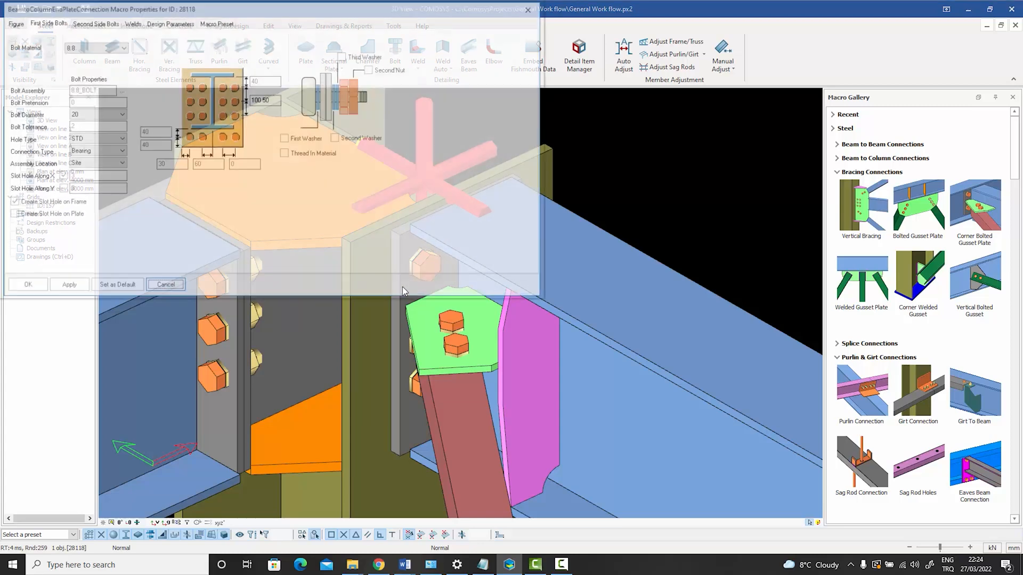
{"action": "left_click", "coordinate": [18, 24]}
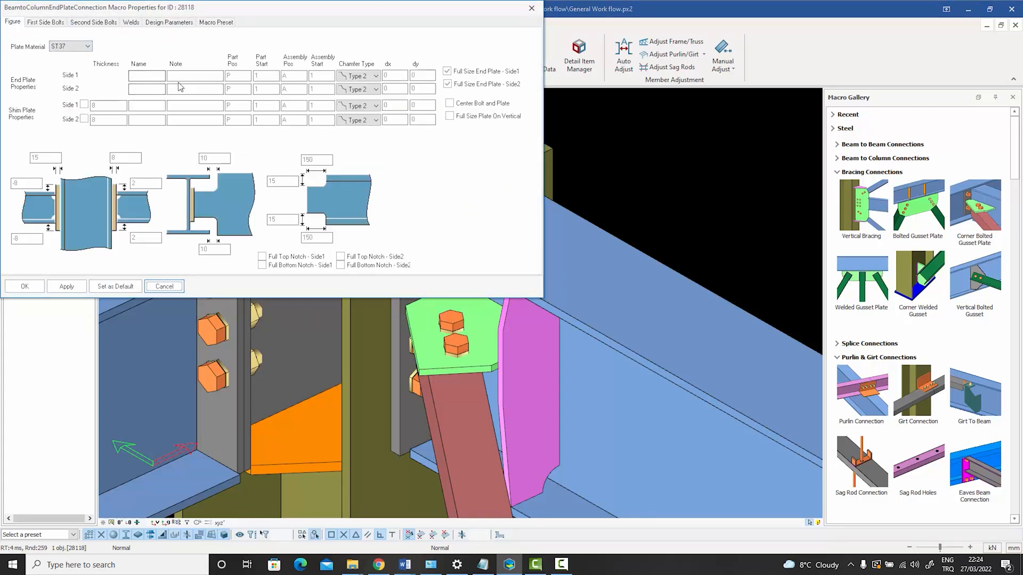
{"action": "left_click", "coordinate": [531, 8]}
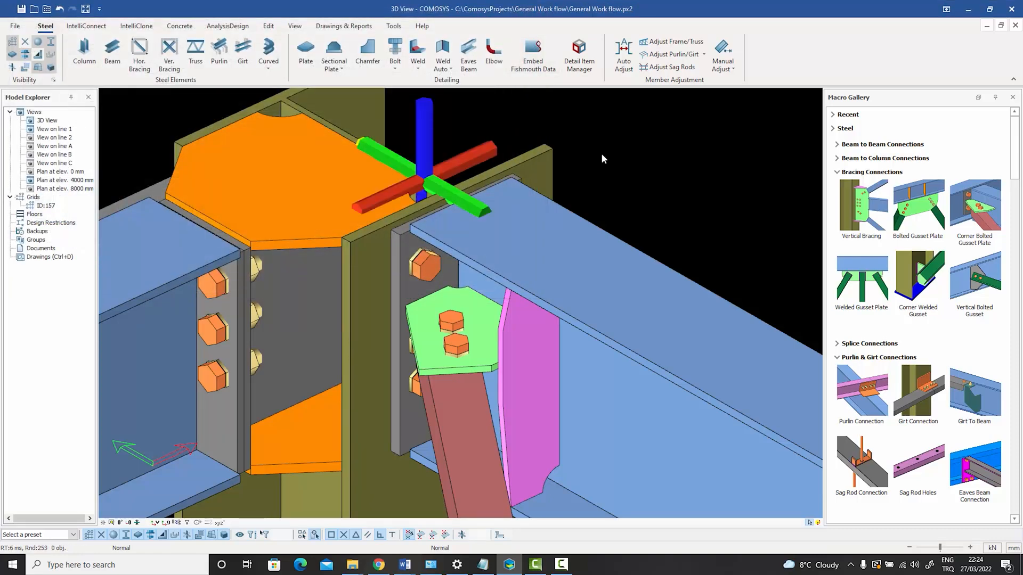
Undo the brace's end adjustment, its gusset plate connection and its out-of-plane offset at the column corner.
{"action": "middle_click_drag", "start_coordinate": [601, 159], "coordinate": [619, 159]}
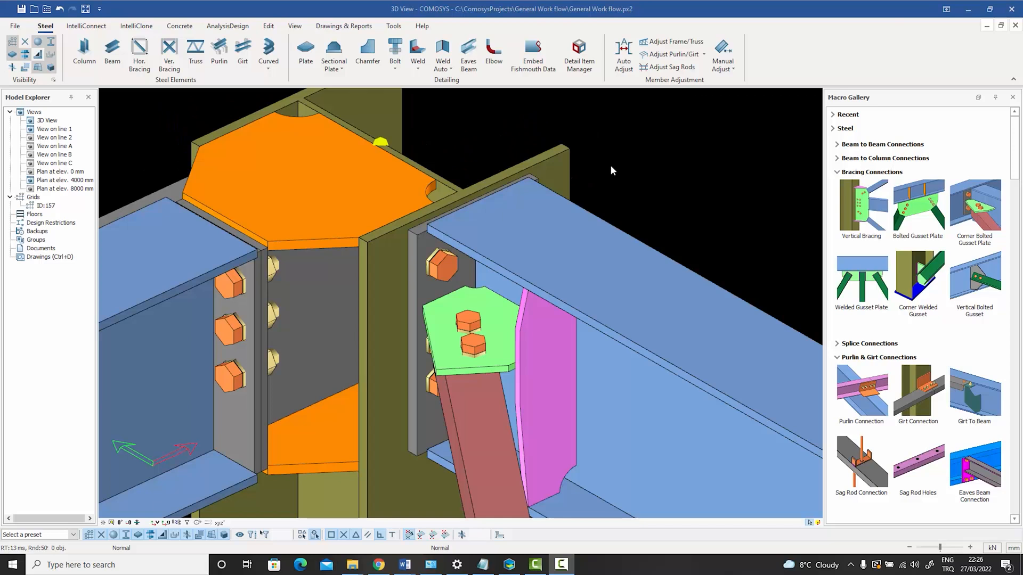
{"action": "middle_click_drag", "start_coordinate": [610, 167], "coordinate": [617, 170]}
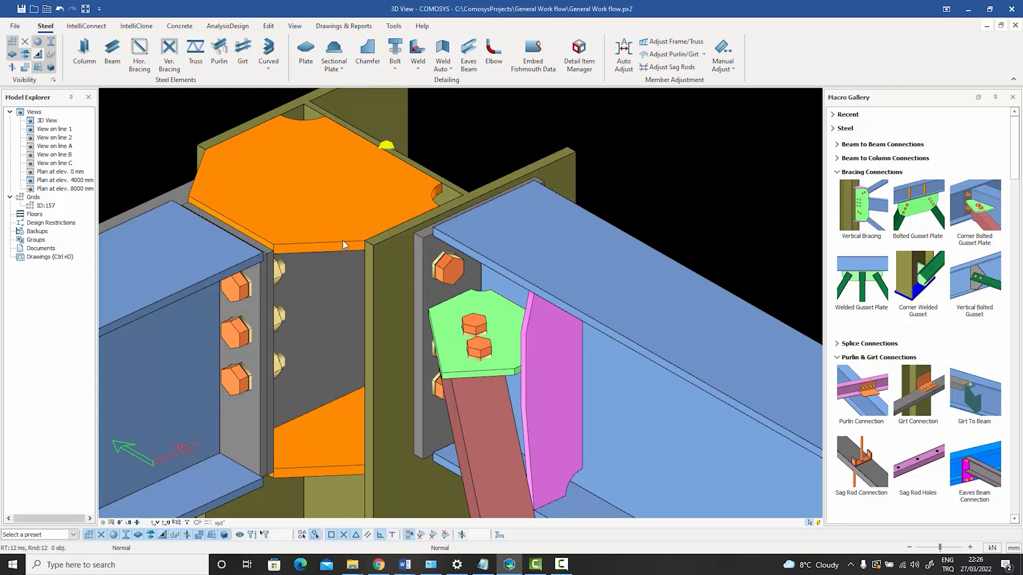
{"action": "key", "text": "ctrl+z"}
{"action": "key", "text": "ctrl+z"}
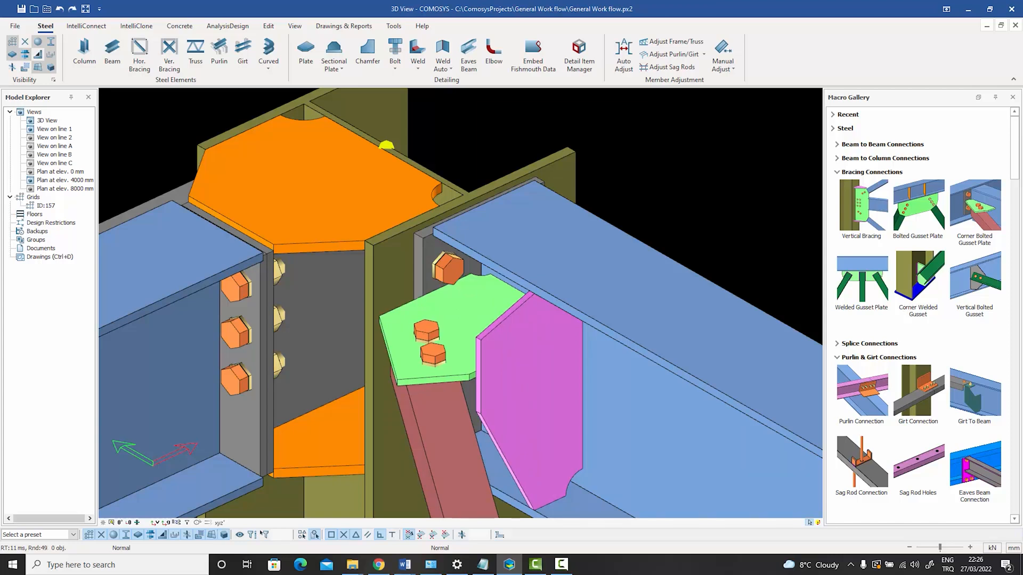
{"action": "scroll", "coordinate": [509, 139], "scroll_direction": "down", "scroll_amount": 2}
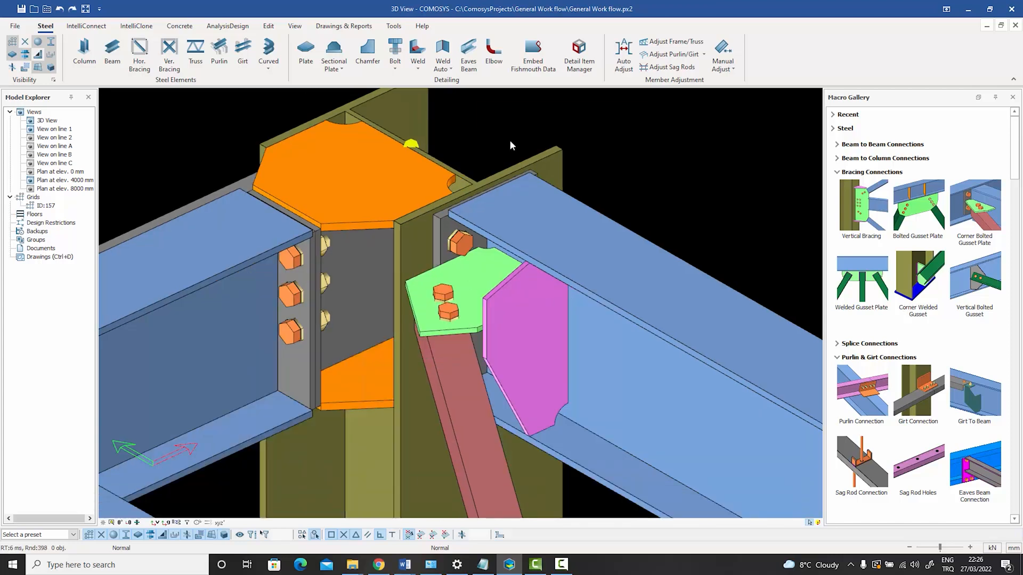
{"action": "key", "text": "ctrl+z"}
{"action": "key", "text": "ctrl+z"}
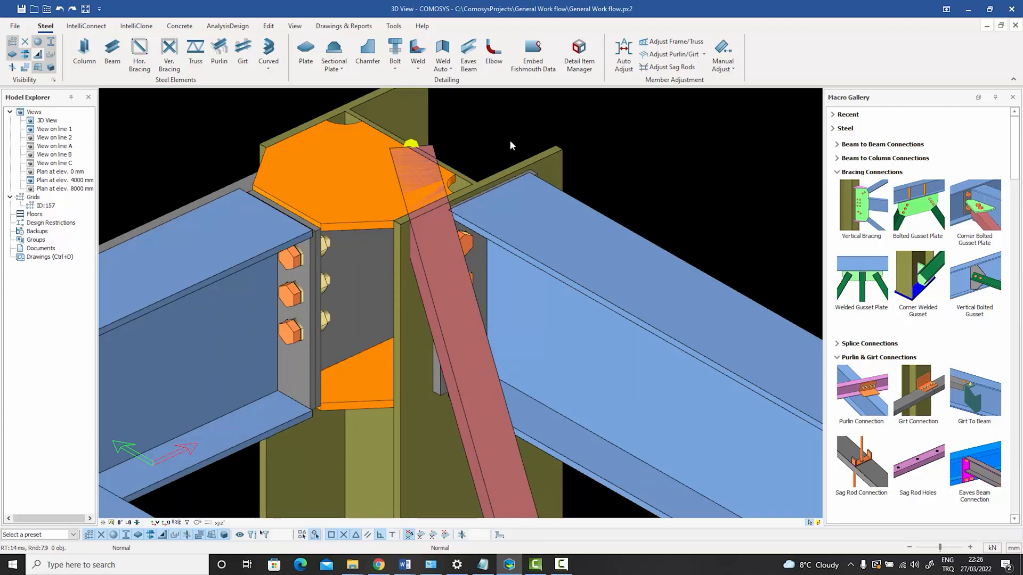
Set the L60*6 brace's out-of-plane offset to 90.
{"action": "double_click", "coordinate": [453, 336]}
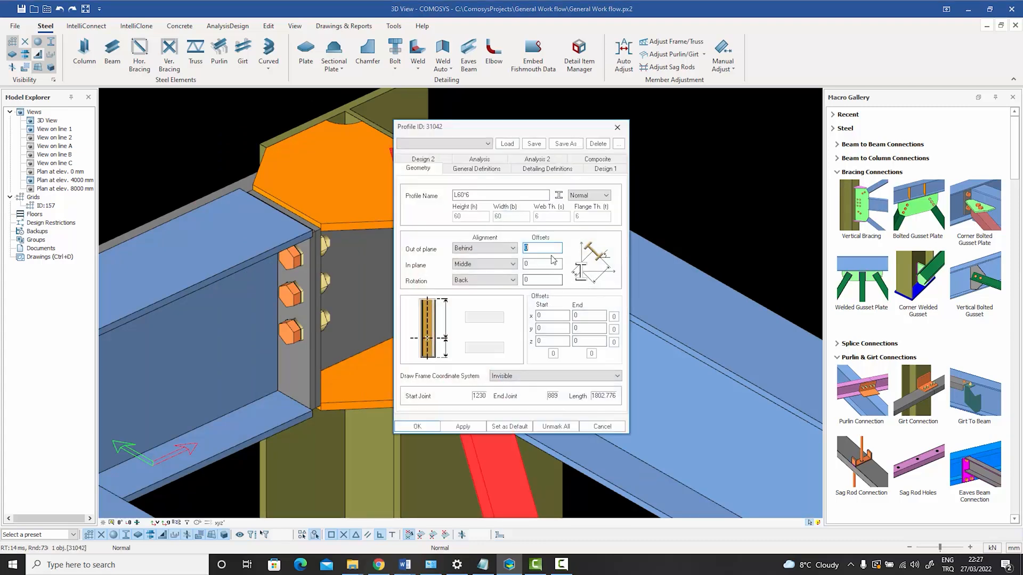
{"action": "type", "text": "90"}
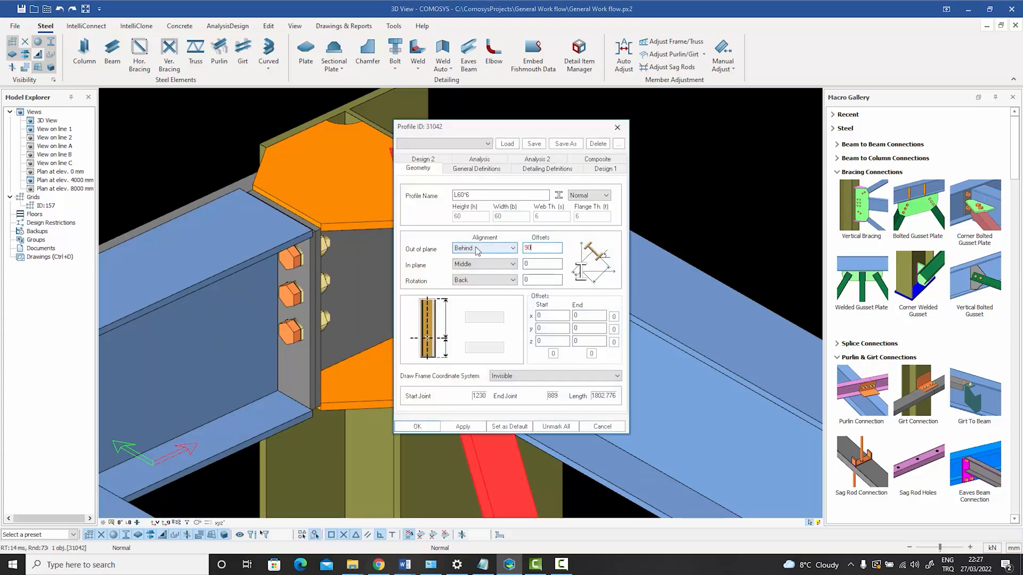
{"action": "key", "text": "Return"}
{"action": "scroll", "coordinate": [542, 276], "scroll_direction": "down", "scroll_amount": 1}
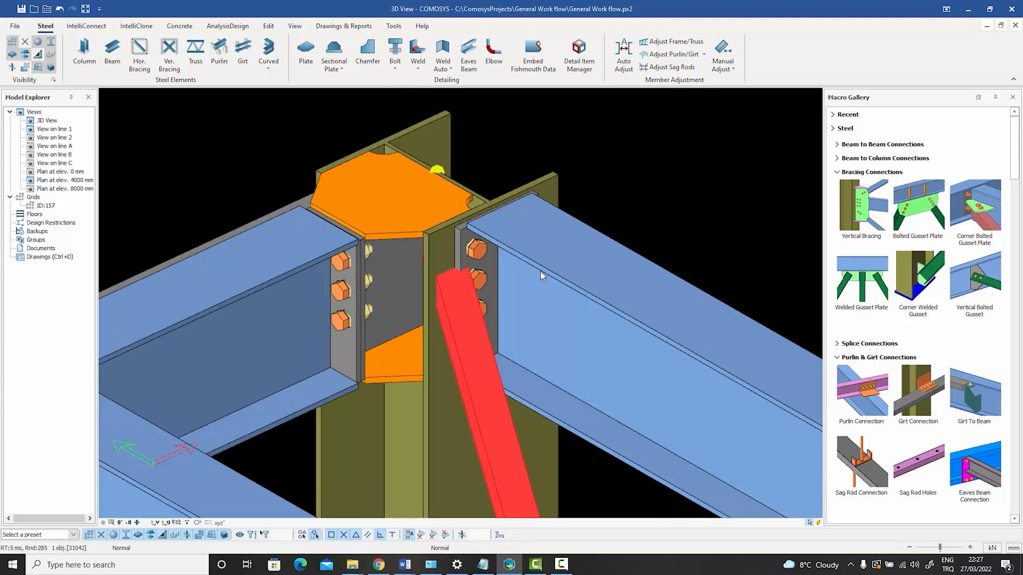
{"action": "middle_click_drag", "start_coordinate": [606, 255], "coordinate": [546, 269]}
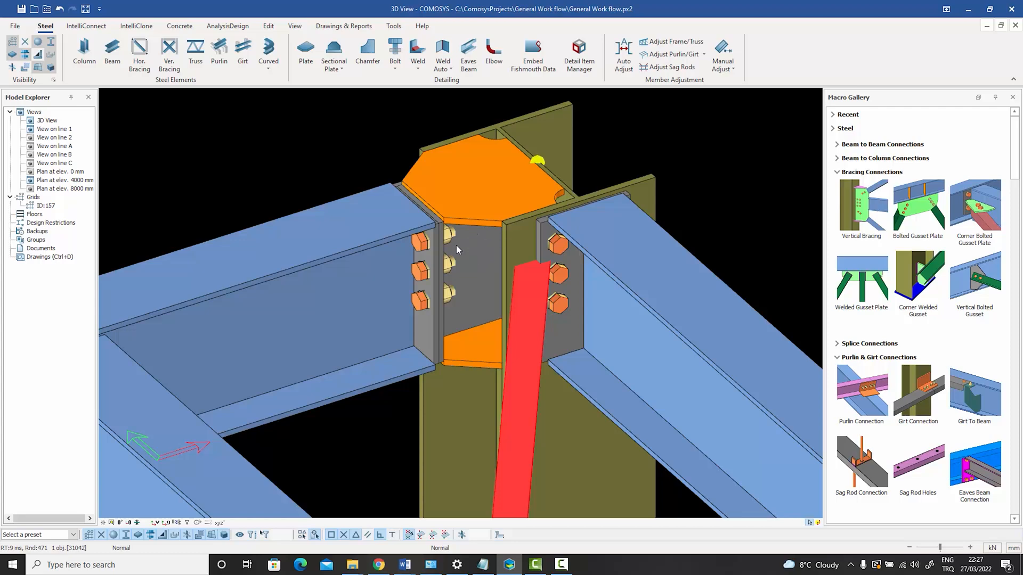
{"action": "scroll", "coordinate": [485, 247], "scroll_direction": "up", "scroll_amount": 3}
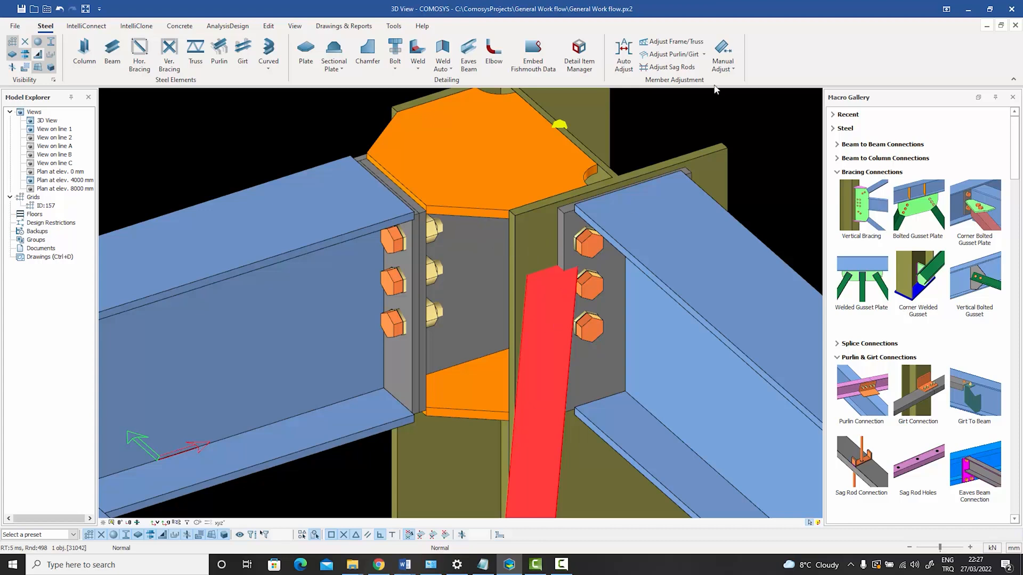
Manually adjust the brace's column end, moving it from the joint point by dx-50.
{"action": "left_click", "coordinate": [724, 64]}
{"action": "left_click", "coordinate": [731, 91]}
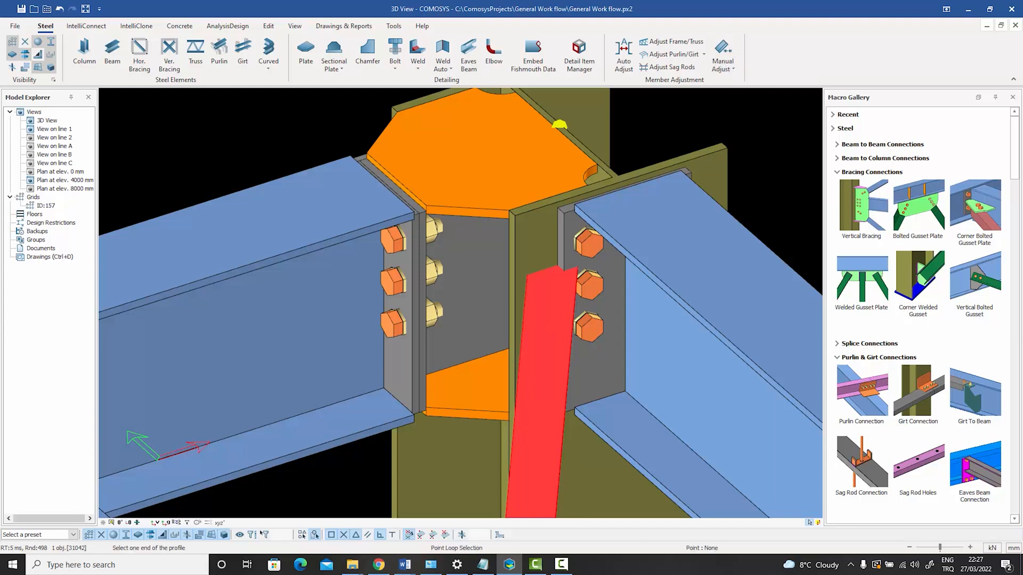
{"action": "left_click", "coordinate": [559, 125]}
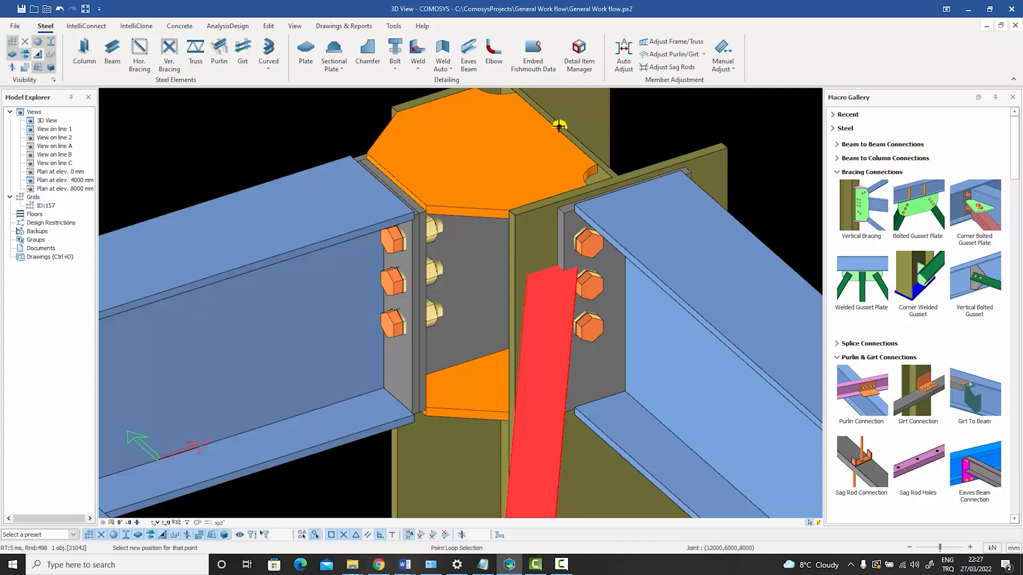
{"action": "key", "text": "Return"}
{"action": "type", "text": "d"}
{"action": "key", "text": "Return"}
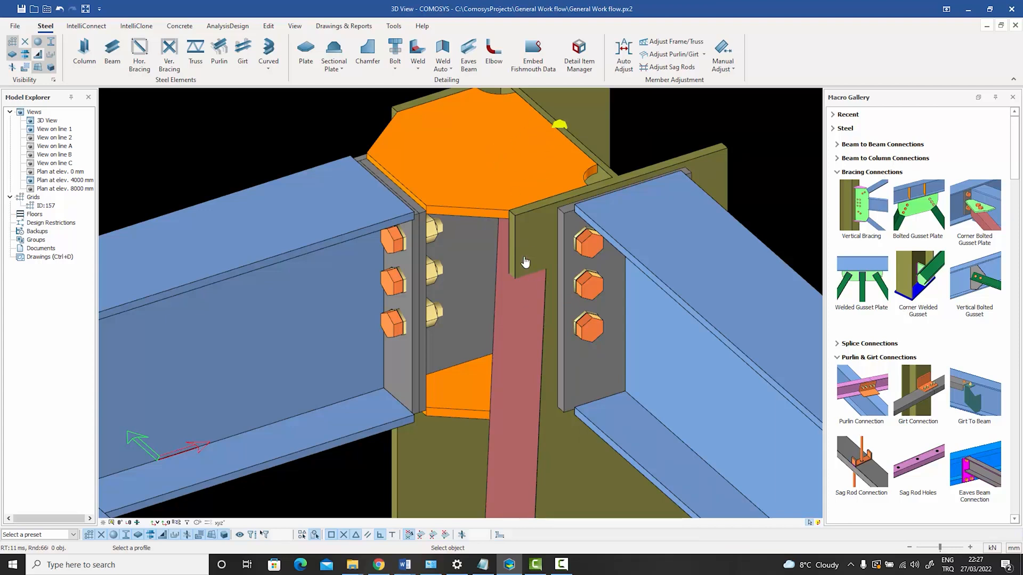
Shift the brace's column end by a further dx-50 relative to the joint point.
{"action": "left_click", "coordinate": [524, 316]}
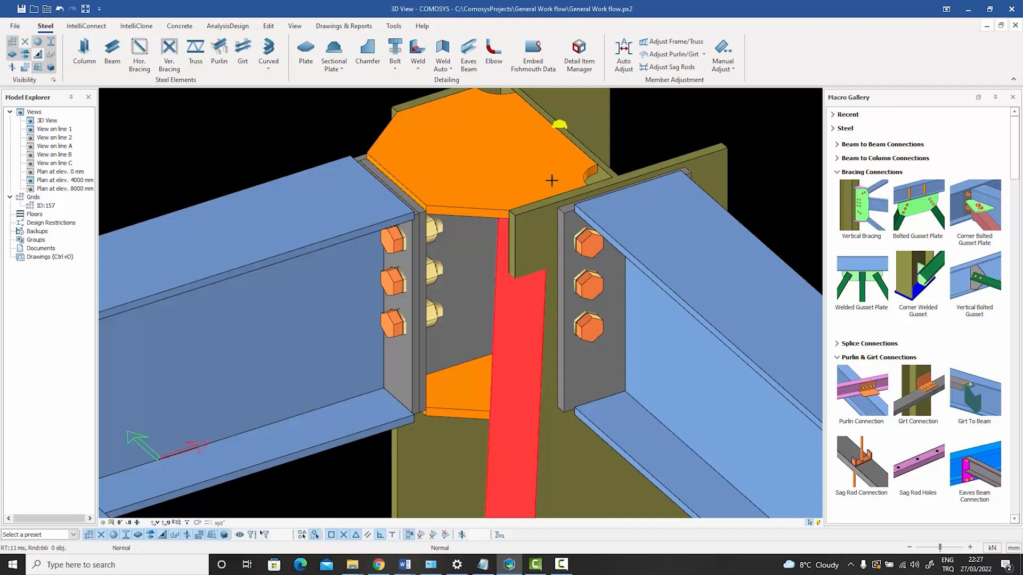
{"action": "left_click", "coordinate": [560, 125]}
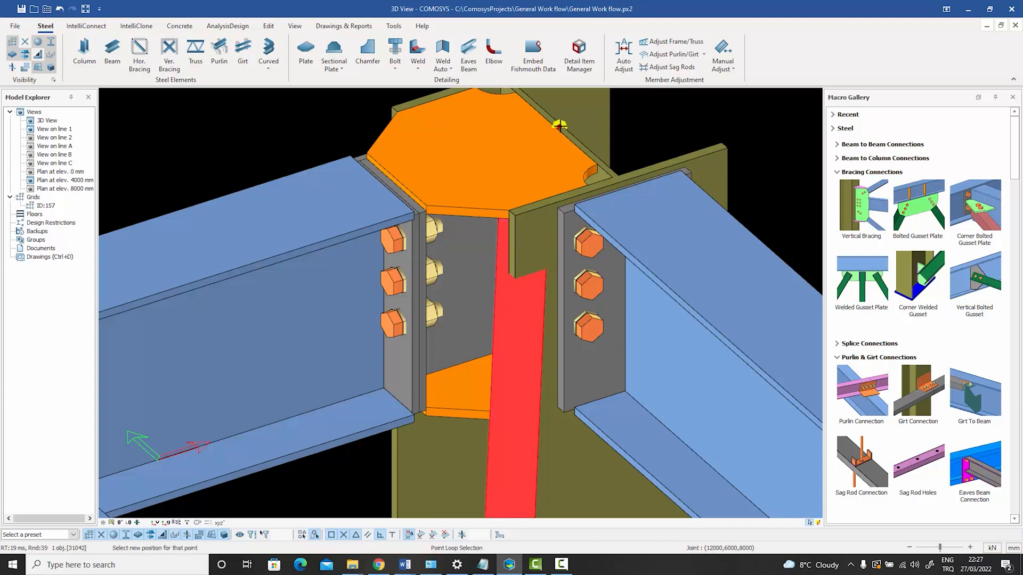
{"action": "left_click", "coordinate": [494, 254]}
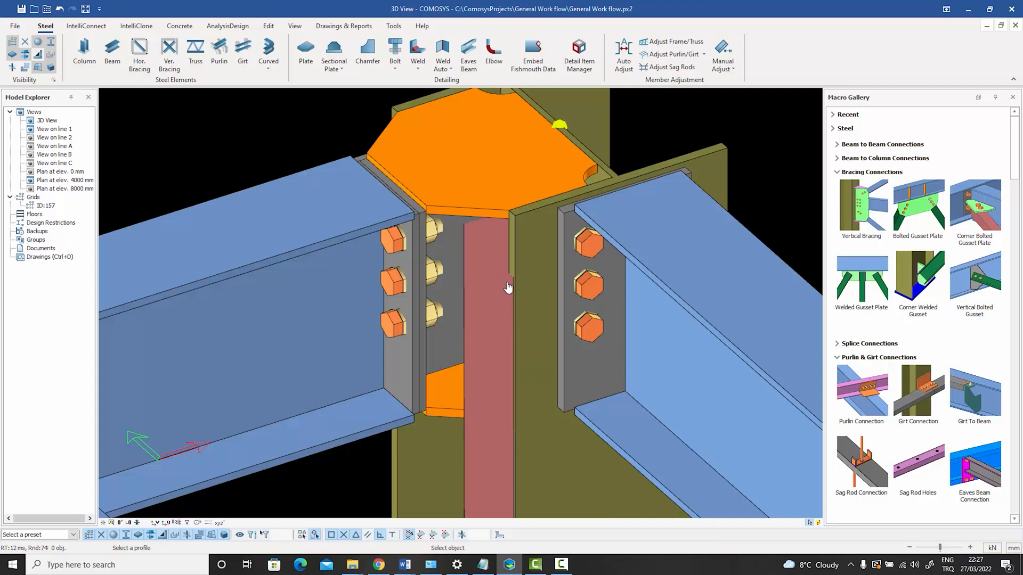
Move the brace's column end by another dx-20 and finish the manual adjustment.
{"action": "left_click", "coordinate": [490, 343]}
{"action": "left_click", "coordinate": [559, 124]}
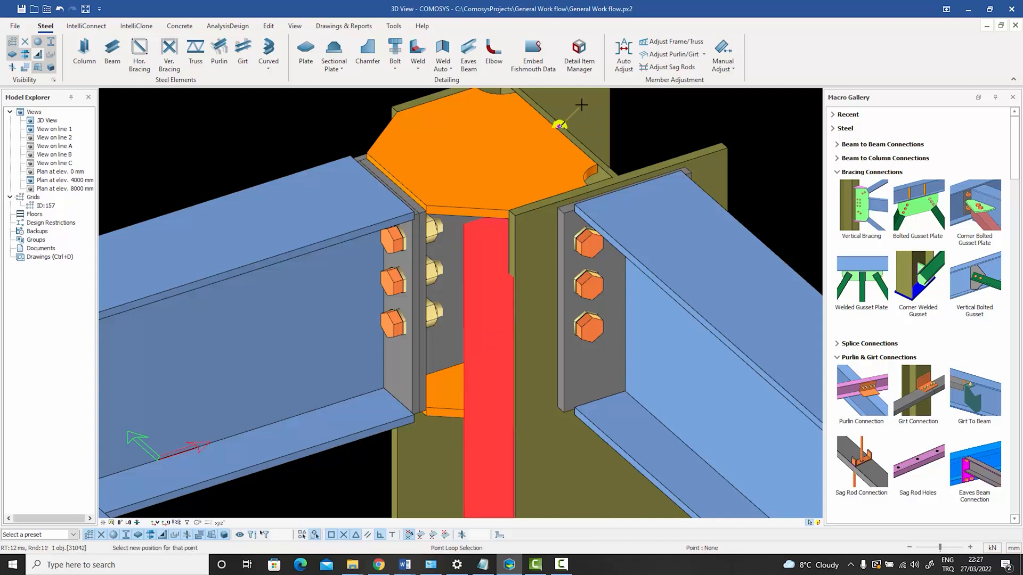
{"action": "key", "text": "space"}
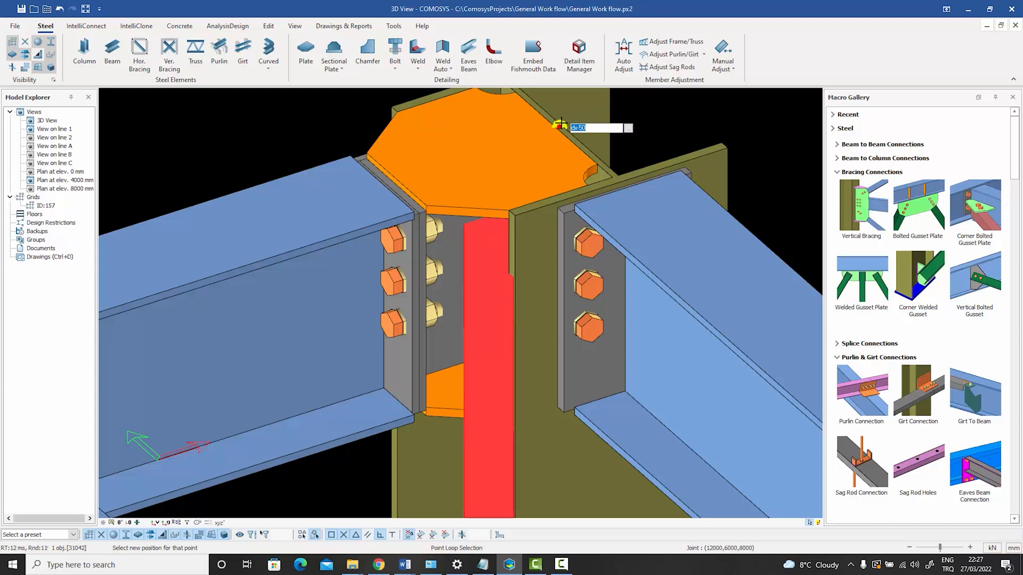
{"action": "type", "text": "dx-20"}
{"action": "key", "text": "Return"}
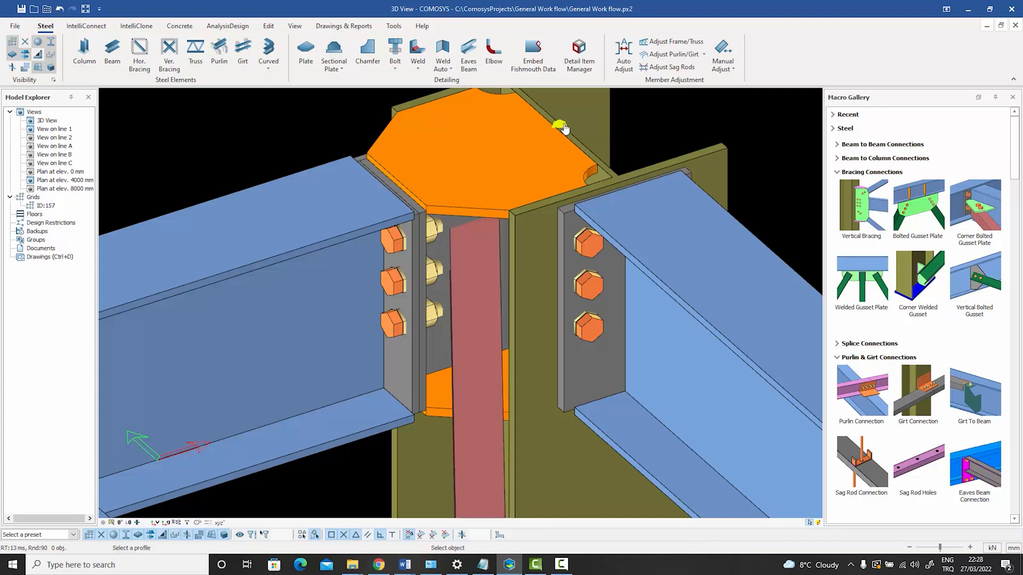
{"action": "key", "text": "Escape"}
Examine the brace end against the column stiffener and end plates in 3D and in plan.
{"action": "middle_click_drag", "start_coordinate": [651, 142], "coordinate": [647, 156]}
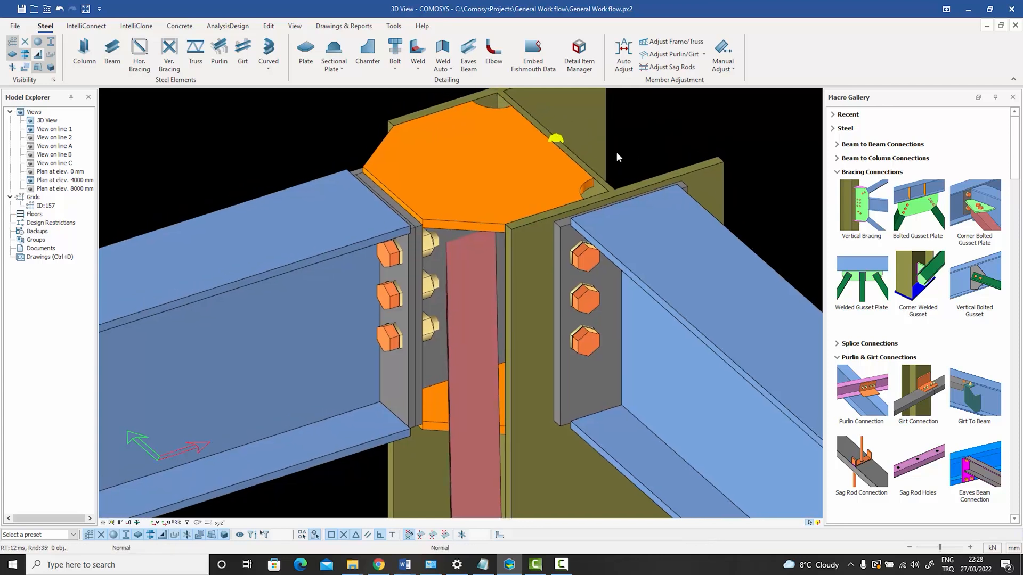
{"action": "mouse_move", "coordinate": [559, 144]}
{"action": "middle_mouse_down", "text": "ctrl"}
{"action": "mouse_move", "coordinate": [603, 104]}
{"action": "mouse_move", "coordinate": [556, 133]}
{"action": "middle_mouse_up", "text": "ctrl"}
{"action": "middle_click_drag", "start_coordinate": [490, 276], "coordinate": [453, 252], "text": "ctrl"}
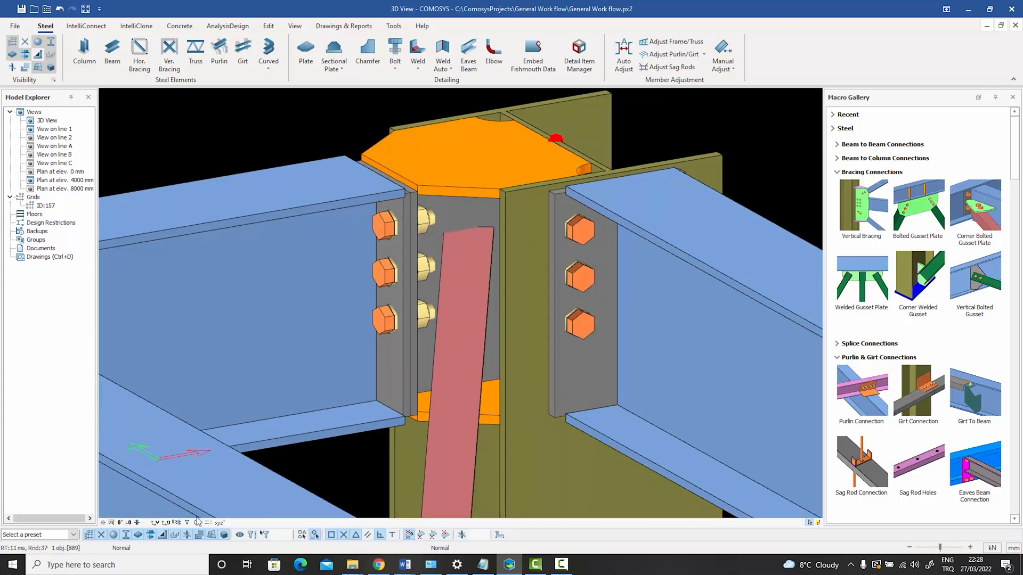
{"action": "left_click", "coordinate": [120, 524]}
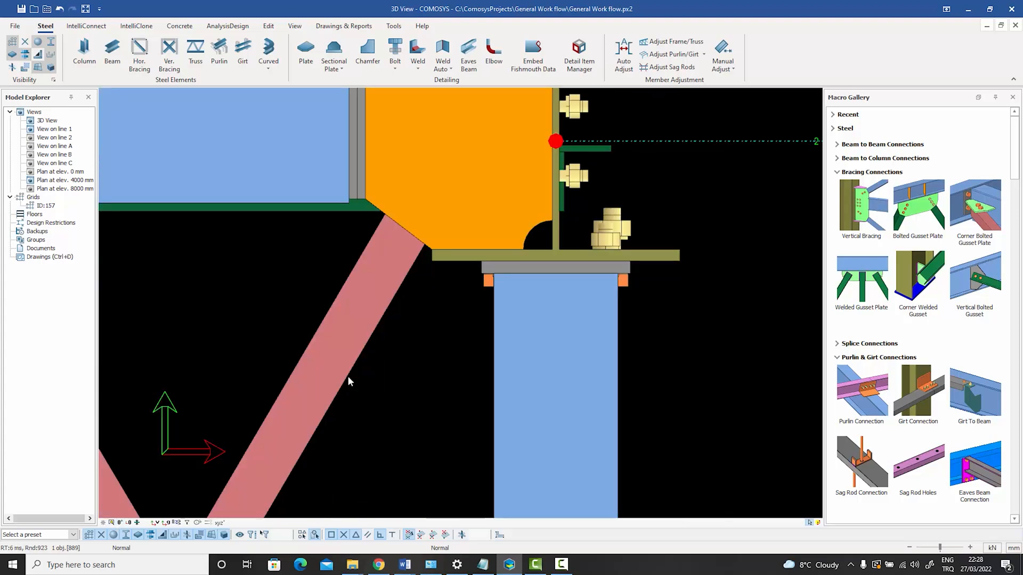
{"action": "scroll", "coordinate": [357, 377], "scroll_direction": "down", "scroll_amount": 2}
{"action": "middle_click_drag", "start_coordinate": [414, 418], "coordinate": [438, 485]}
{"action": "scroll", "coordinate": [422, 344], "scroll_direction": "up", "scroll_amount": 1}
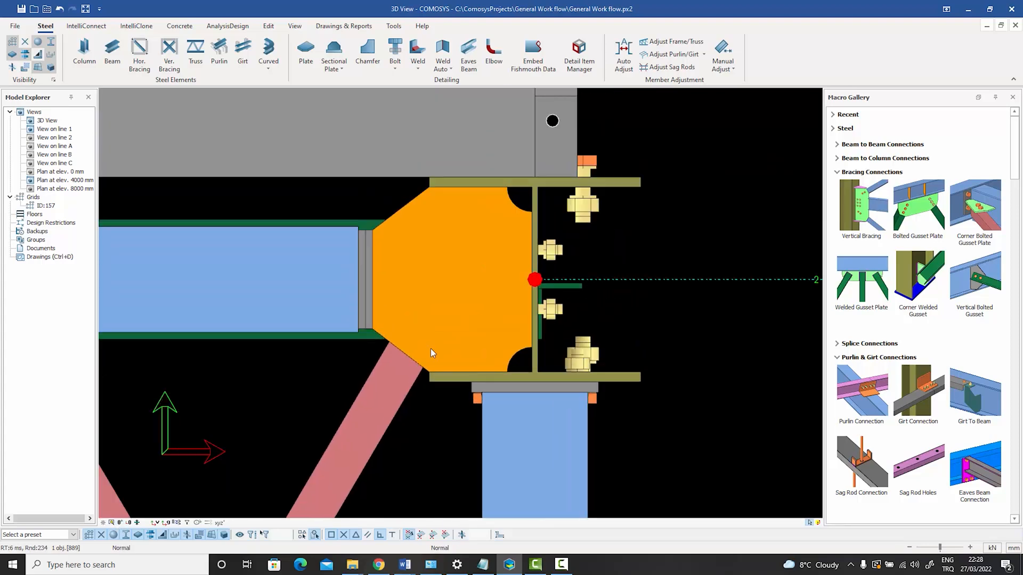
{"action": "middle_click_drag", "start_coordinate": [430, 348], "coordinate": [434, 371]}
Examine the brace end, stiffener plate edge and surrounding bolts in wireframe display, in plan and in 3D.
{"action": "key", "text": "ctrl+1"}
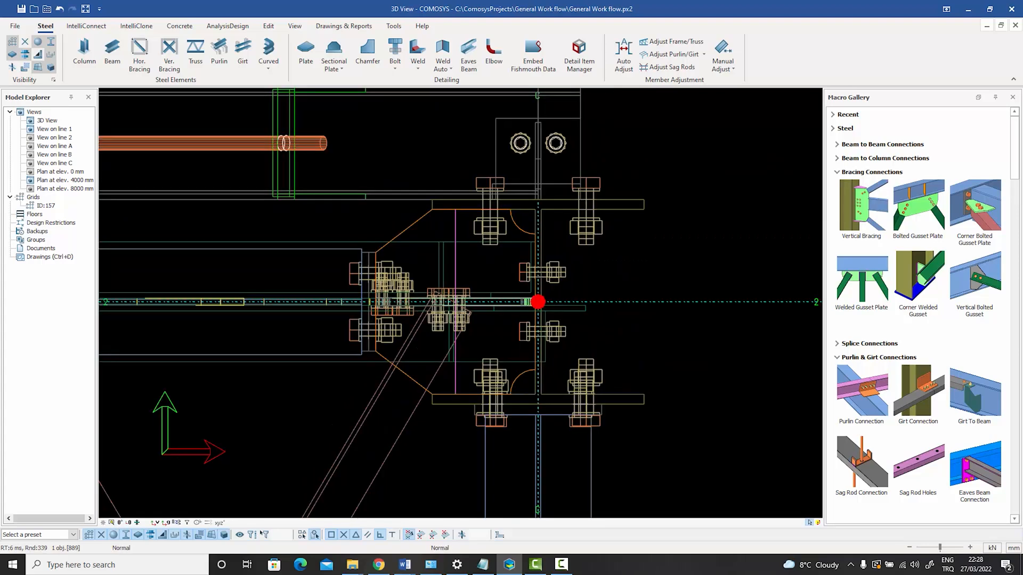
{"action": "key", "text": "ctrl+2"}
{"action": "key", "text": "ctrl+3"}
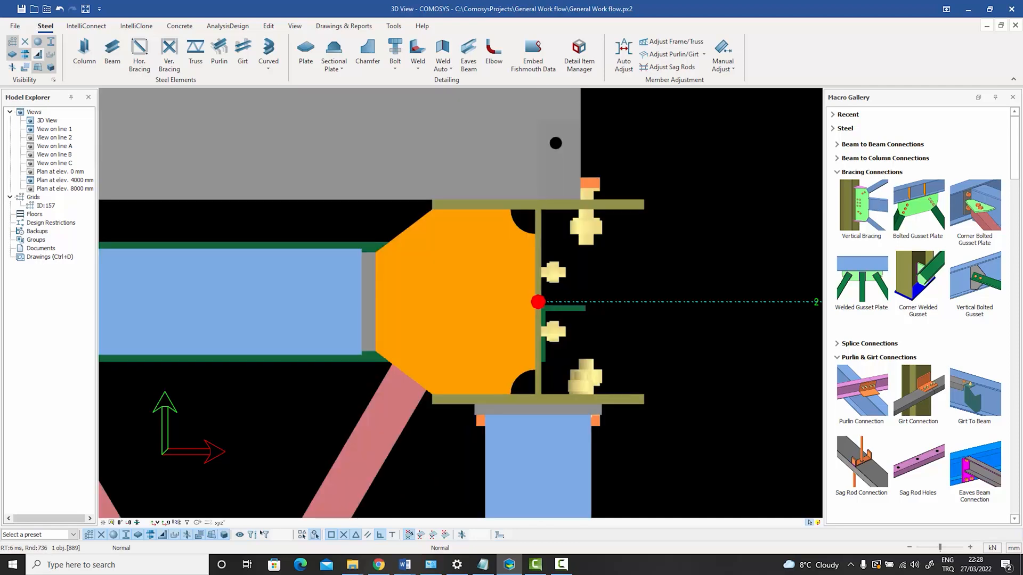
{"action": "key", "text": "ctrl+1"}
{"action": "scroll", "coordinate": [452, 345], "scroll_direction": "up", "scroll_amount": 2}
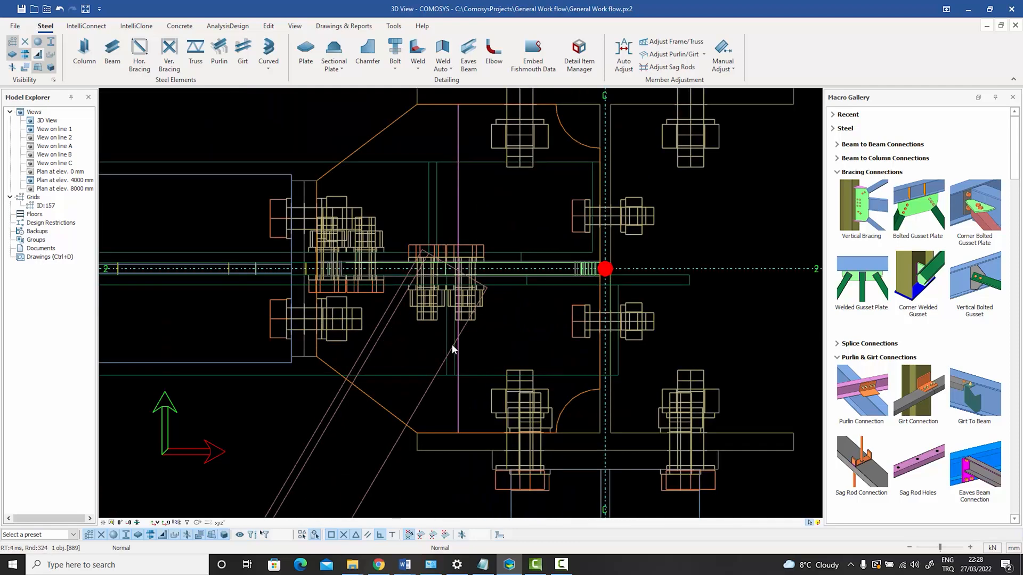
{"action": "left_click", "coordinate": [380, 405]}
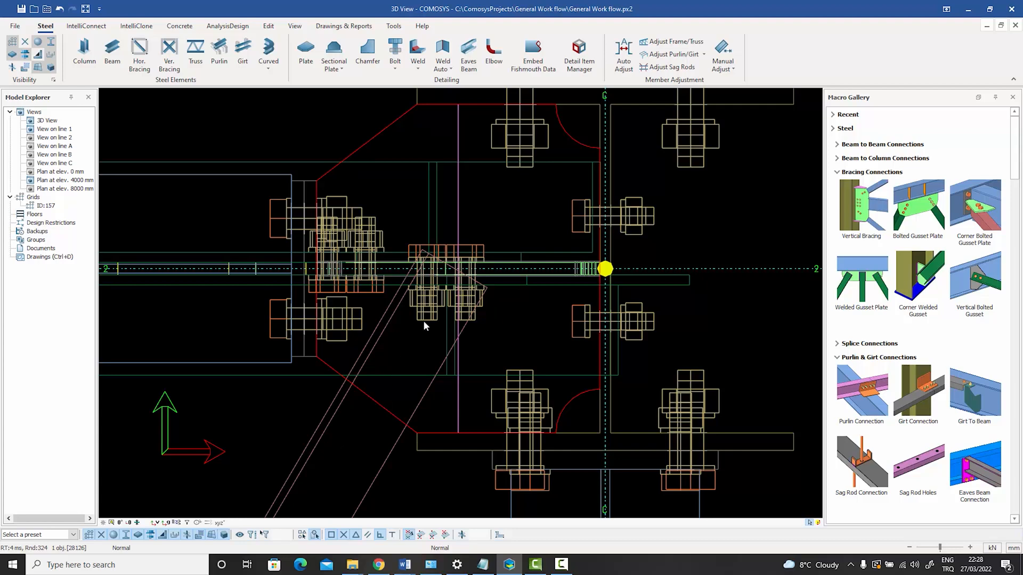
{"action": "scroll", "coordinate": [424, 322], "scroll_direction": "down", "scroll_amount": 4}
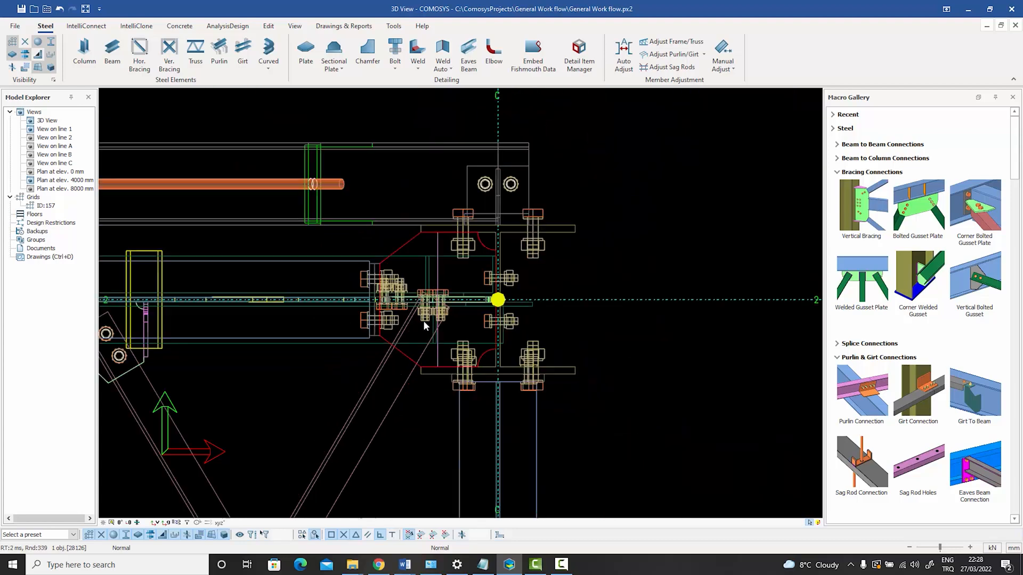
{"action": "middle_click_drag", "start_coordinate": [424, 322], "coordinate": [458, 291]}
{"action": "middle_click_drag", "start_coordinate": [493, 327], "coordinate": [496, 348]}
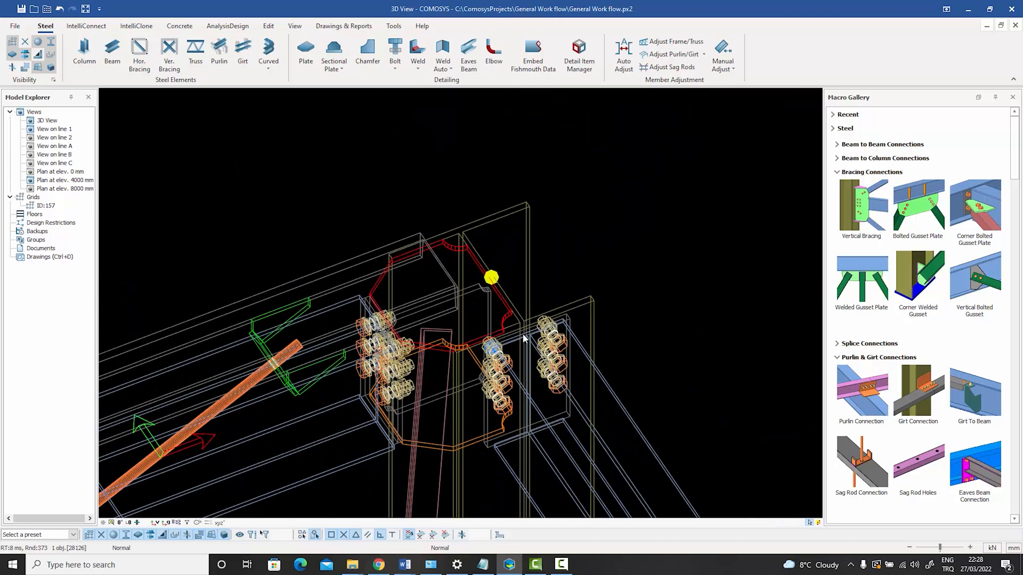
Examine the brace end in shaded 3D display and check the geometry properties of the brace profile.
{"action": "left_click", "coordinate": [607, 258]}
{"action": "key", "text": "ctrl+3"}
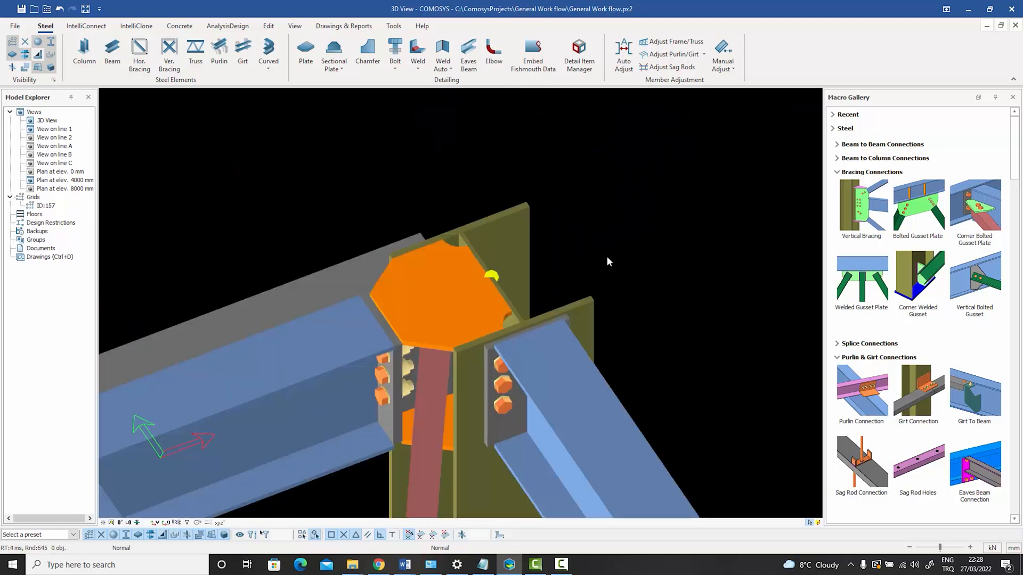
{"action": "key", "text": "ctrl+4"}
{"action": "middle_click_drag", "start_coordinate": [492, 302], "coordinate": [527, 252]}
{"action": "middle_click_drag", "start_coordinate": [527, 253], "coordinate": [467, 338]}
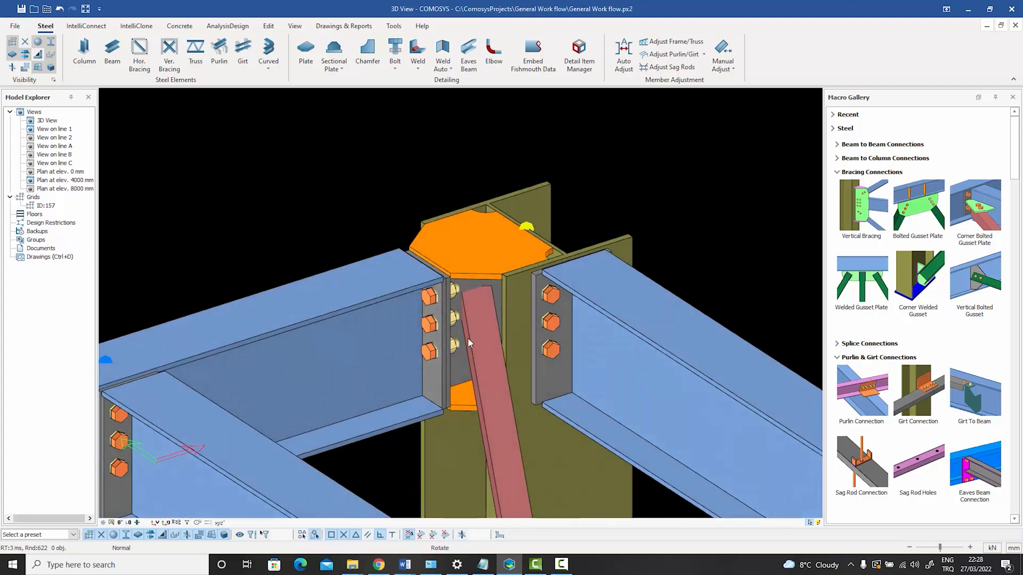
{"action": "double_click", "coordinate": [478, 341]}
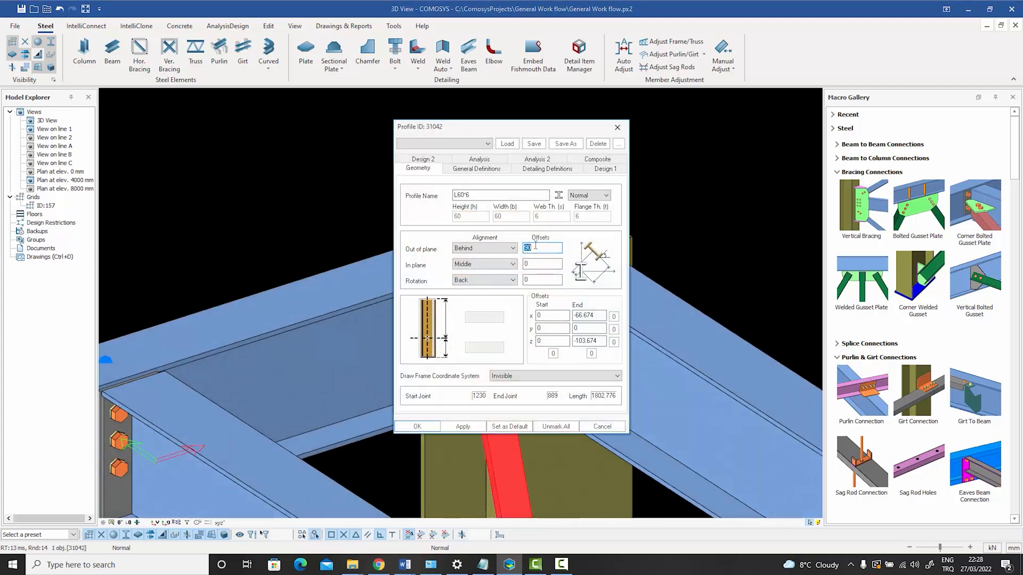
{"action": "left_click", "coordinate": [601, 426]}
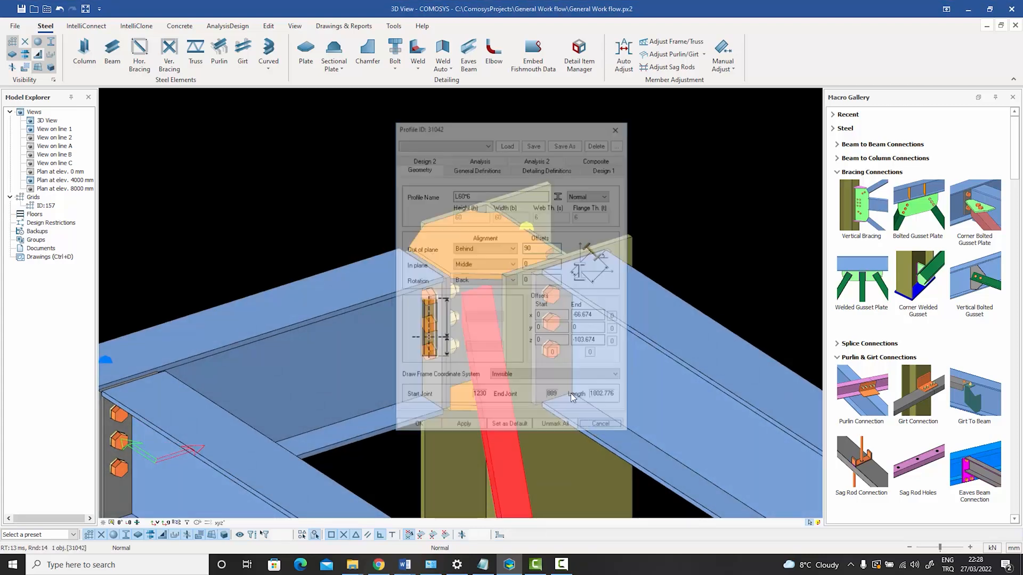
Check the thickness of the column stiffener plate above the brace end.
{"action": "left_click", "coordinate": [473, 257]}
{"action": "double_click", "coordinate": [473, 257]}
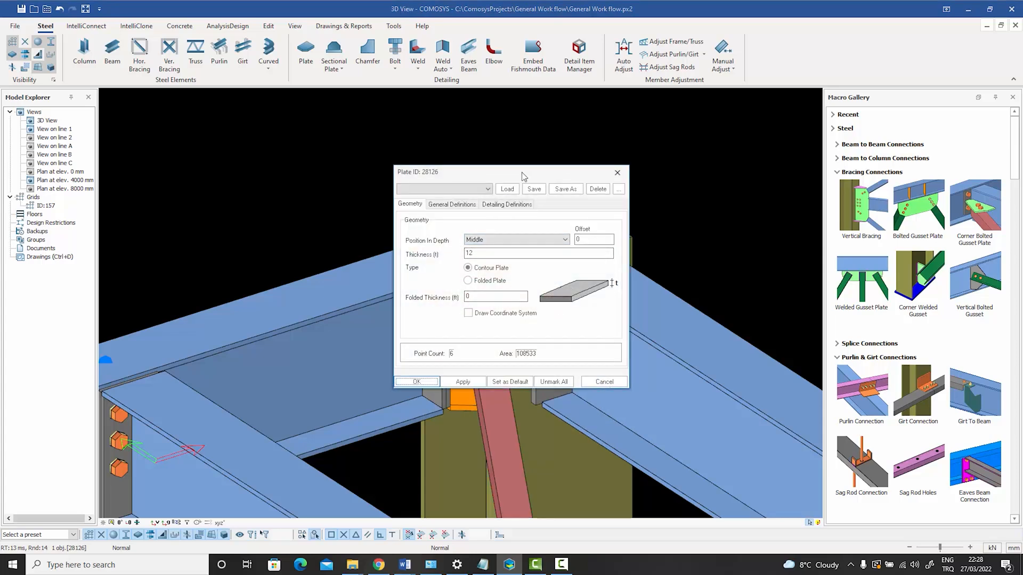
{"action": "left_click_drag", "start_coordinate": [522, 172], "coordinate": [697, 145]}
{"action": "left_click", "coordinate": [779, 355]}
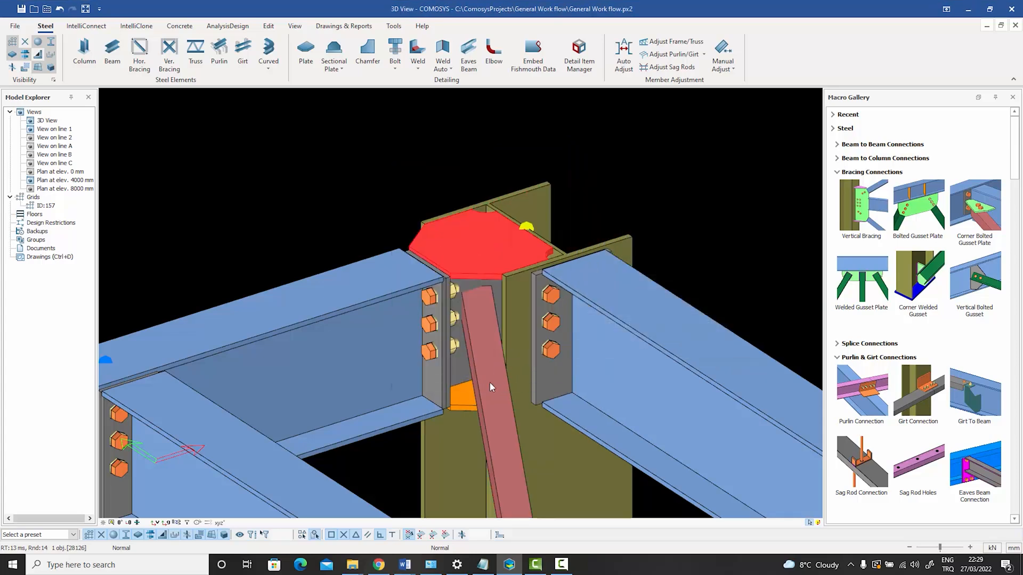
Set the brace's out-of-plane offset to 12.
{"action": "double_click", "coordinate": [490, 382]}
{"action": "left_click_drag", "start_coordinate": [543, 249], "coordinate": [430, 248]}
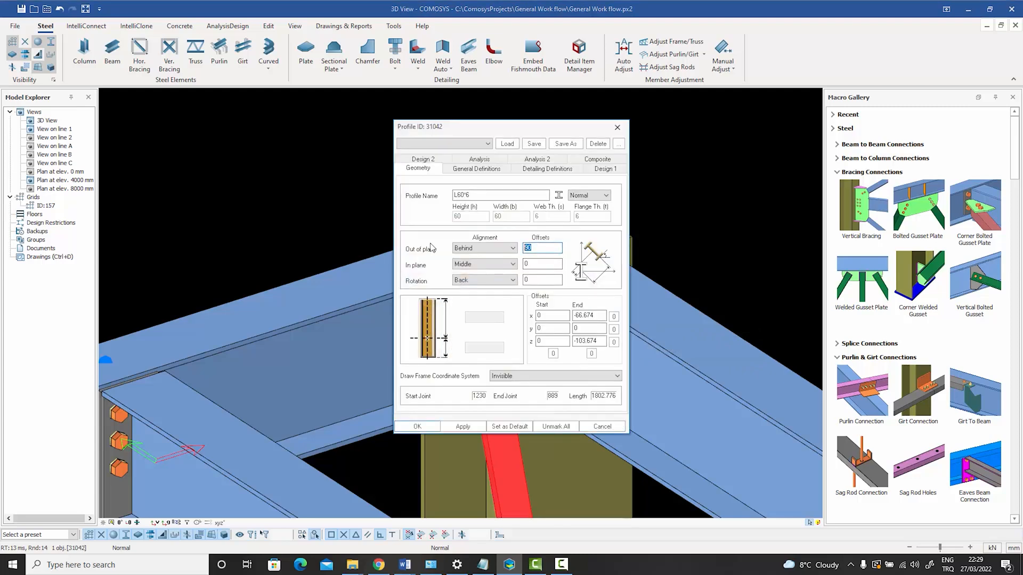
{"action": "left_click", "coordinate": [417, 426]}
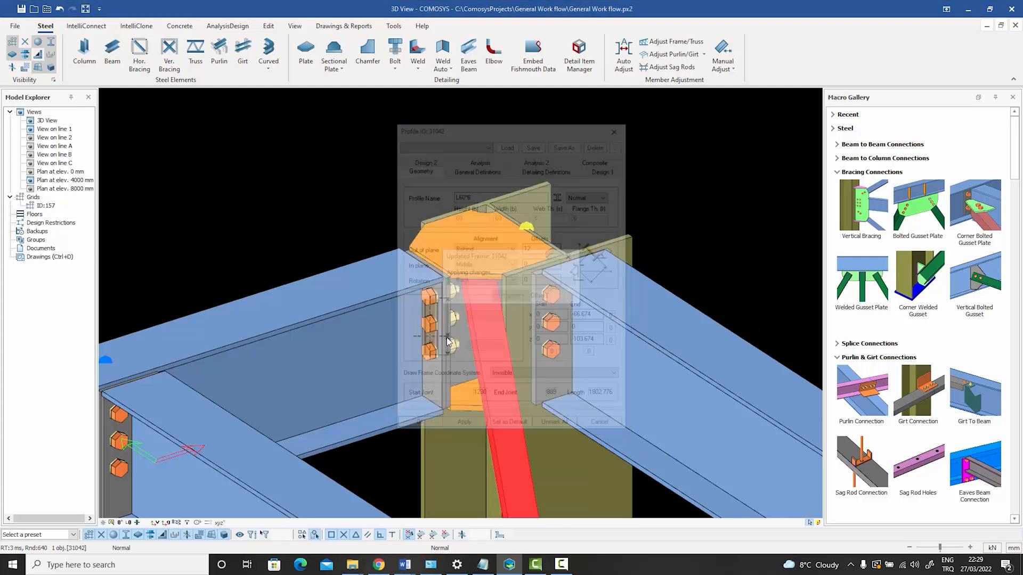
{"action": "left_click", "coordinate": [594, 206]}
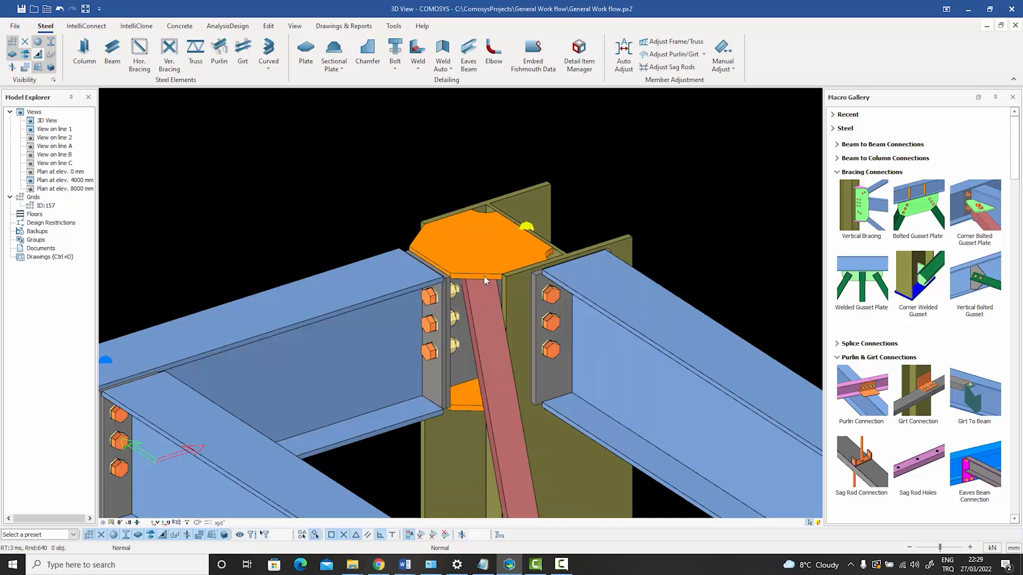
Set the brace's end x offset to -96.674, working in wireframe plan.
{"action": "left_click", "coordinate": [120, 522]}
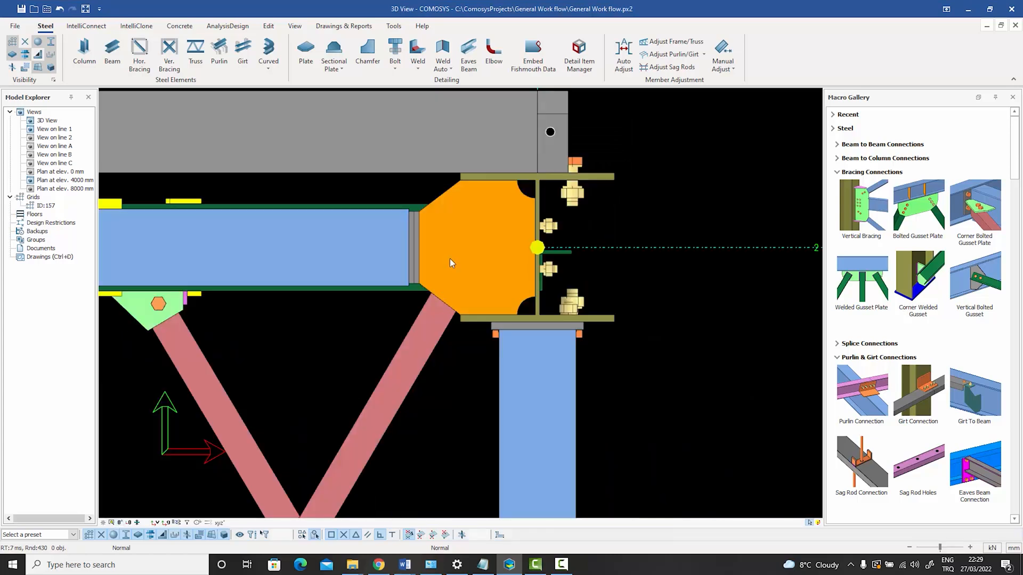
{"action": "scroll", "coordinate": [449, 258], "scroll_direction": "up", "scroll_amount": 3}
{"action": "key", "text": "ctrl+1"}
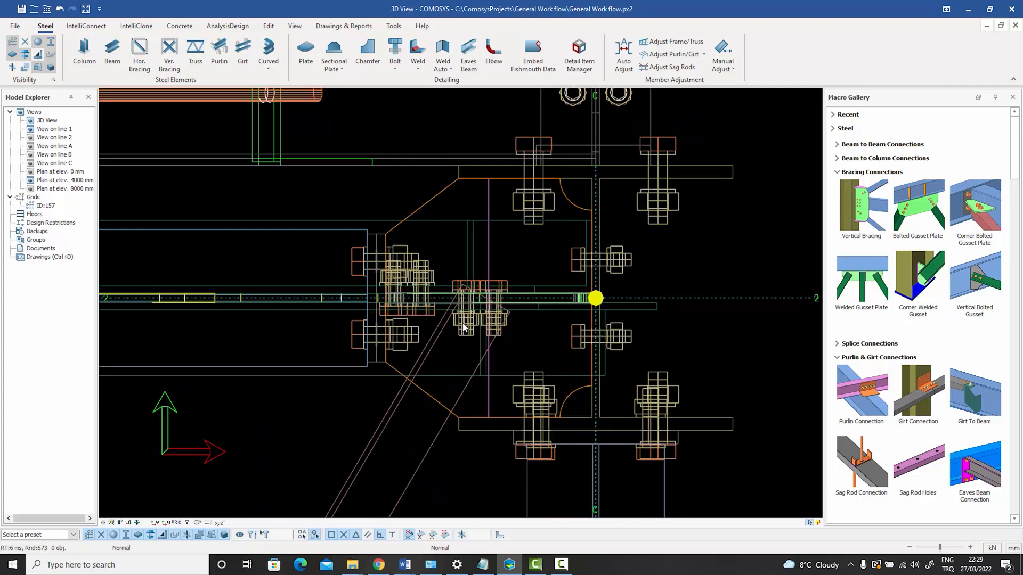
{"action": "double_click", "coordinate": [395, 404]}
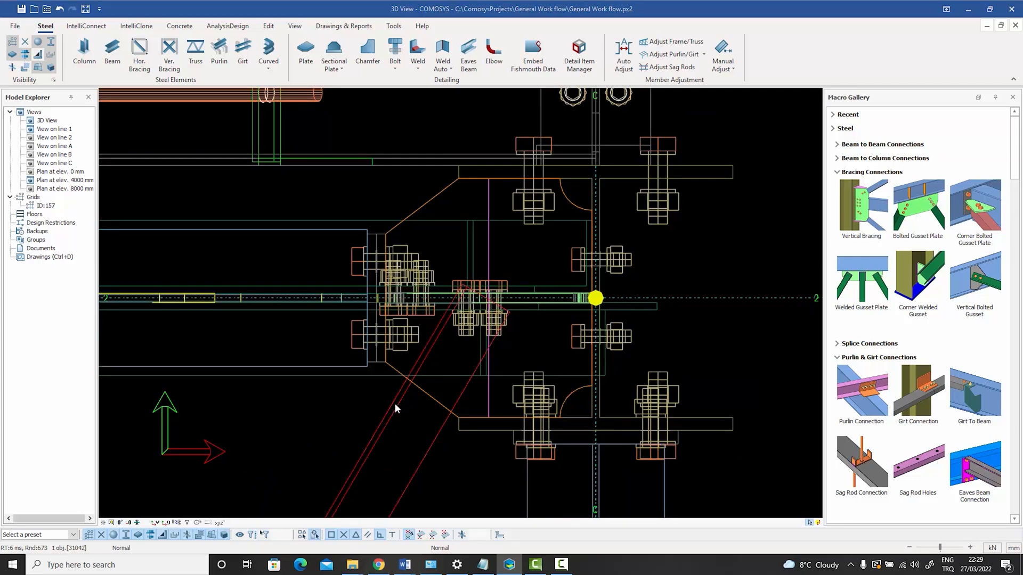
{"action": "left_click_drag", "start_coordinate": [494, 131], "coordinate": [775, 116]}
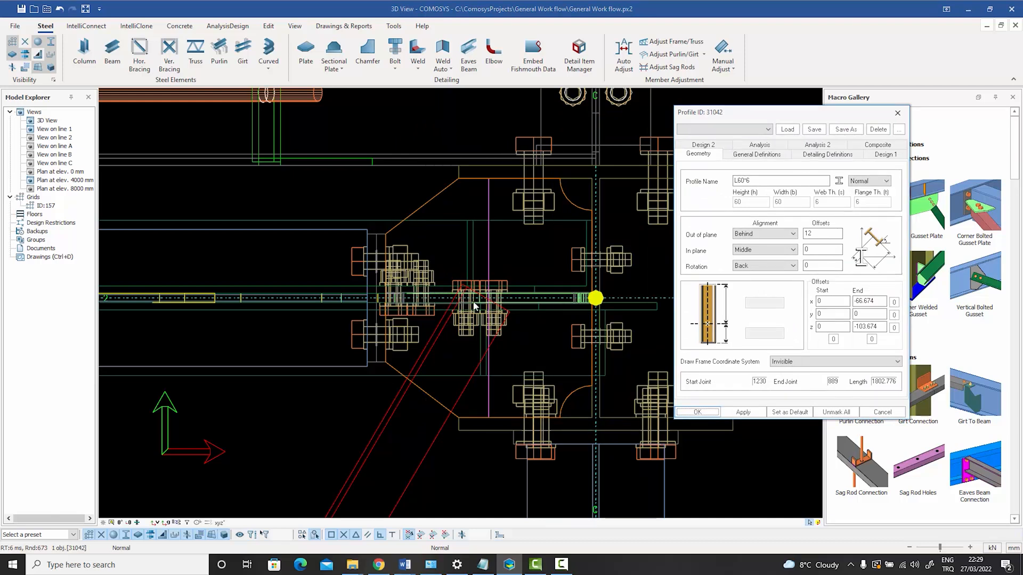
{"action": "left_click", "coordinate": [856, 300]}
{"action": "left_click", "coordinate": [738, 413]}
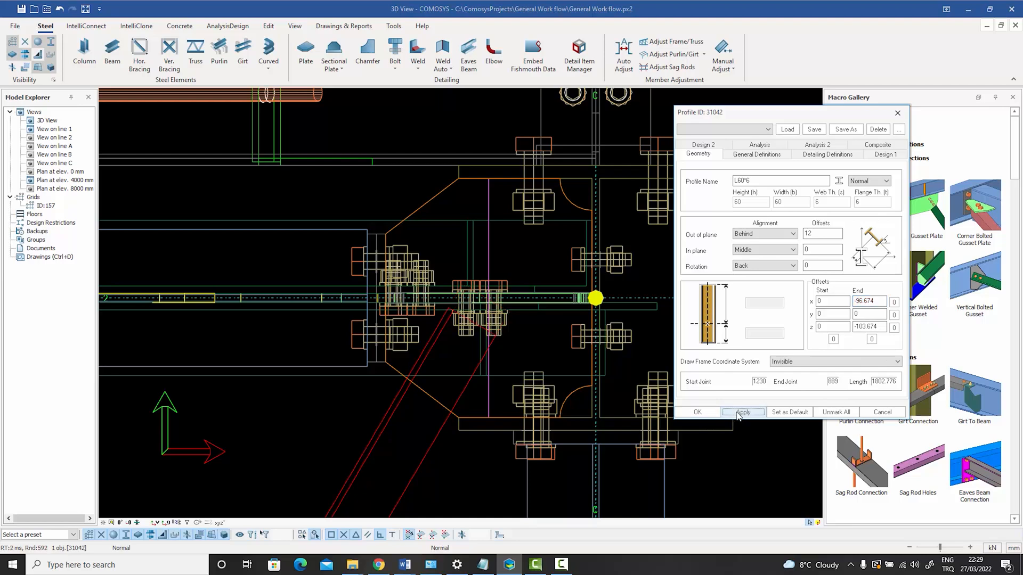
{"action": "left_click", "coordinate": [697, 411]}
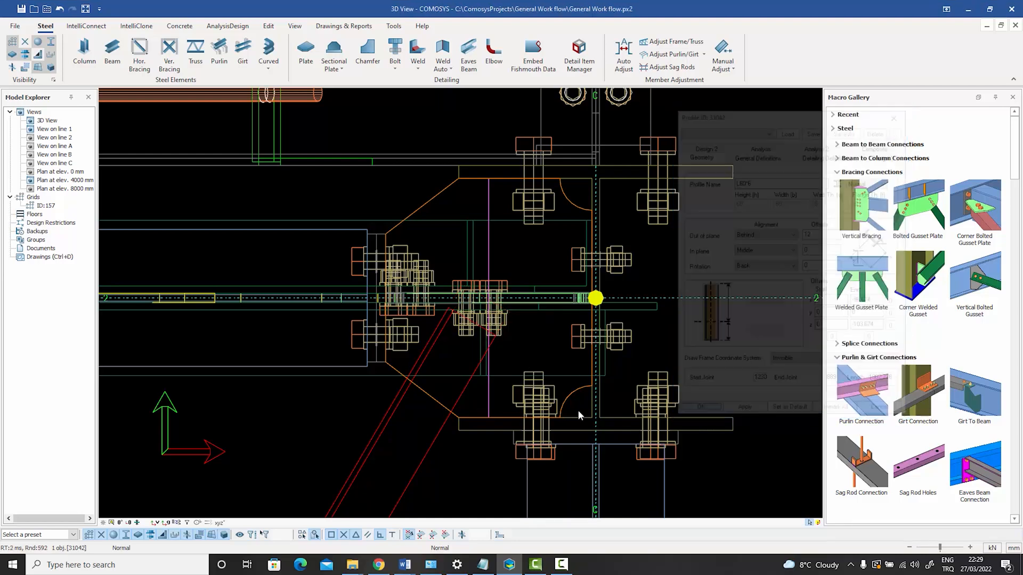
Examine the brace end's position against the stiffener plate, end plate and neighbouring bolts in shaded 3D display.
{"action": "scroll", "coordinate": [577, 411], "scroll_direction": "down", "scroll_amount": 2}
{"action": "middle_click_drag", "start_coordinate": [670, 394], "coordinate": [679, 371]}
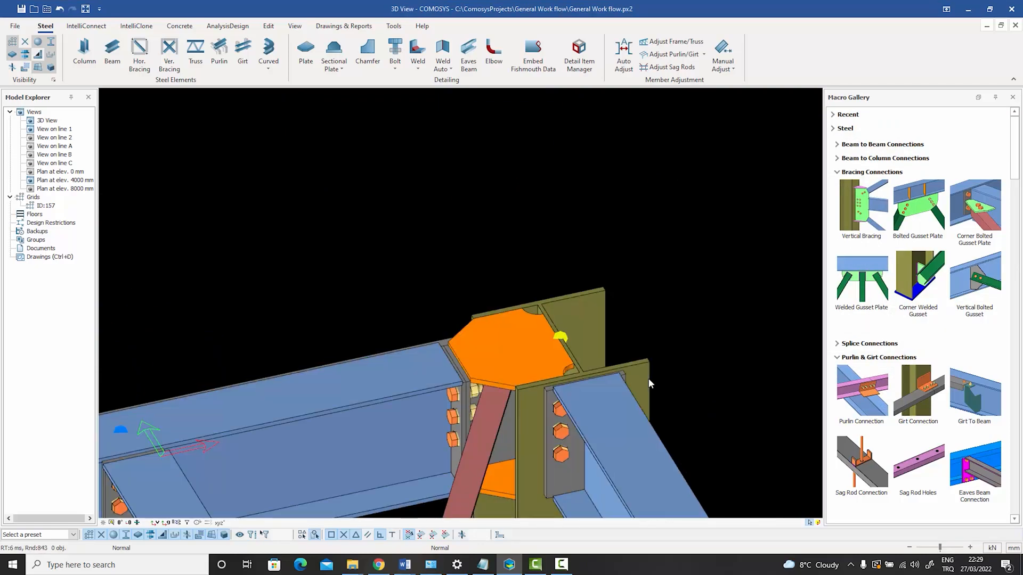
{"action": "scroll", "coordinate": [598, 346], "scroll_direction": "up", "scroll_amount": 2}
{"action": "middle_click_drag", "start_coordinate": [598, 347], "coordinate": [532, 270]}
{"action": "scroll", "coordinate": [526, 258], "scroll_direction": "up", "scroll_amount": 3}
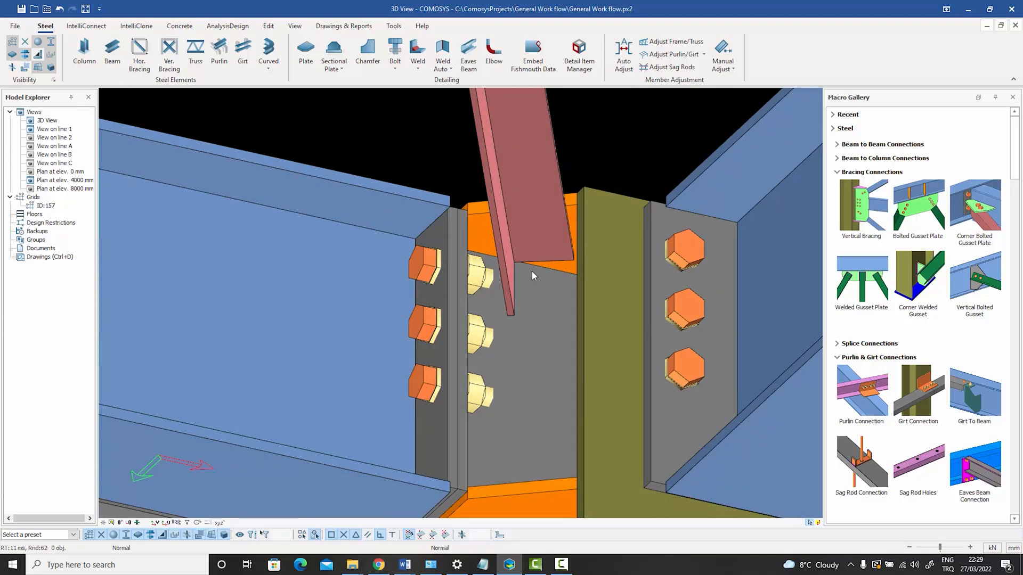
{"action": "scroll", "coordinate": [532, 270], "scroll_direction": "up", "scroll_amount": 3}
{"action": "left_click", "coordinate": [533, 313]}
{"action": "scroll", "coordinate": [532, 318], "scroll_direction": "down", "scroll_amount": 3}
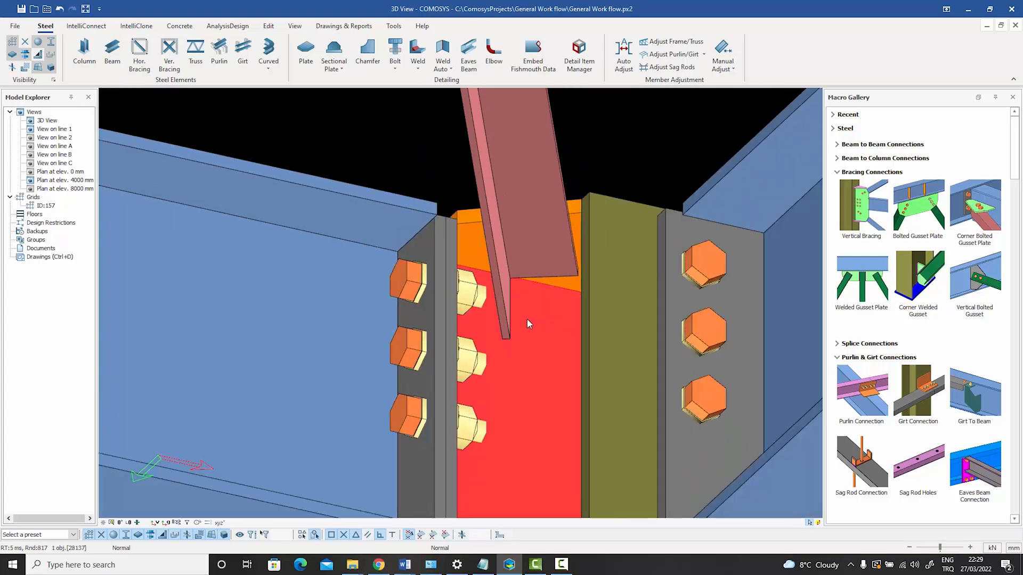
{"action": "middle_click_drag", "start_coordinate": [526, 318], "coordinate": [632, 313]}
{"action": "left_click", "coordinate": [537, 157]}
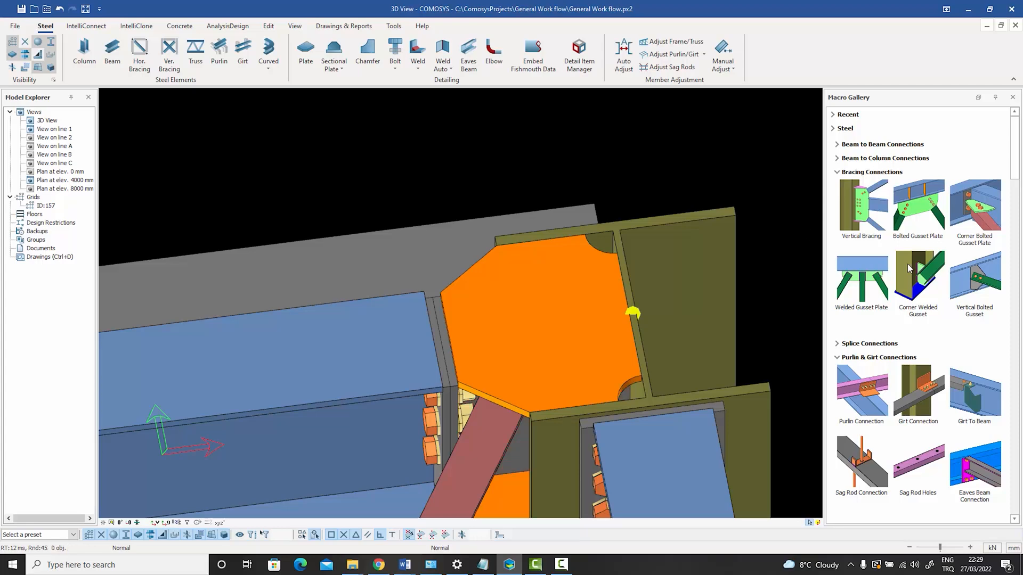
Bolt the brace to the column stiffener plate with the Tension Bolting macro, using the brace's column-end corner as the reference point in plan.
{"action": "scroll", "coordinate": [983, 311], "scroll_direction": "down", "scroll_amount": 12}
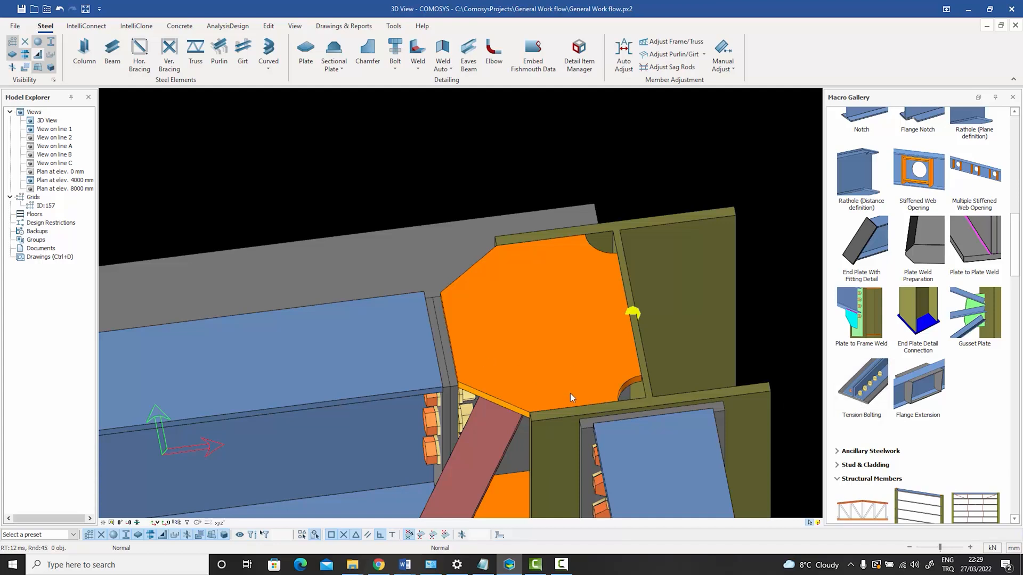
{"action": "left_click", "coordinate": [867, 414]}
{"action": "key", "text": "Escape"}
{"action": "left_click", "coordinate": [128, 523]}
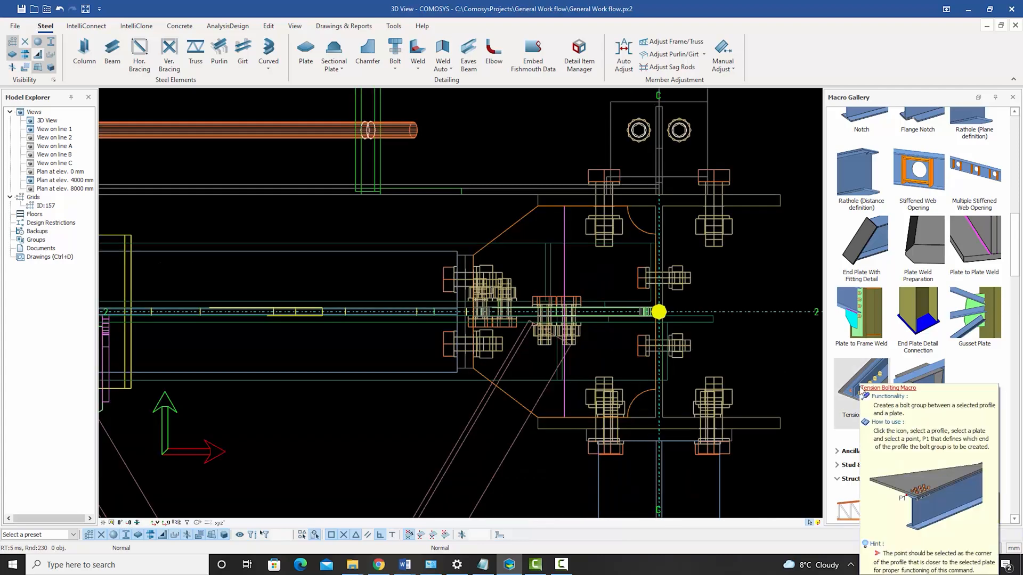
{"action": "left_click", "coordinate": [862, 391]}
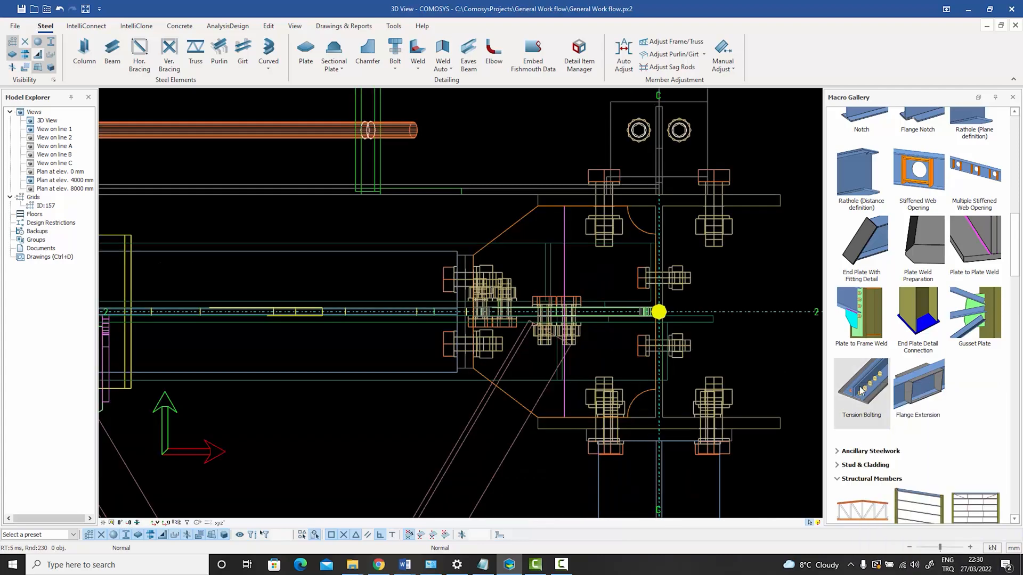
{"action": "left_click", "coordinate": [516, 438]}
{"action": "left_click", "coordinate": [514, 404]}
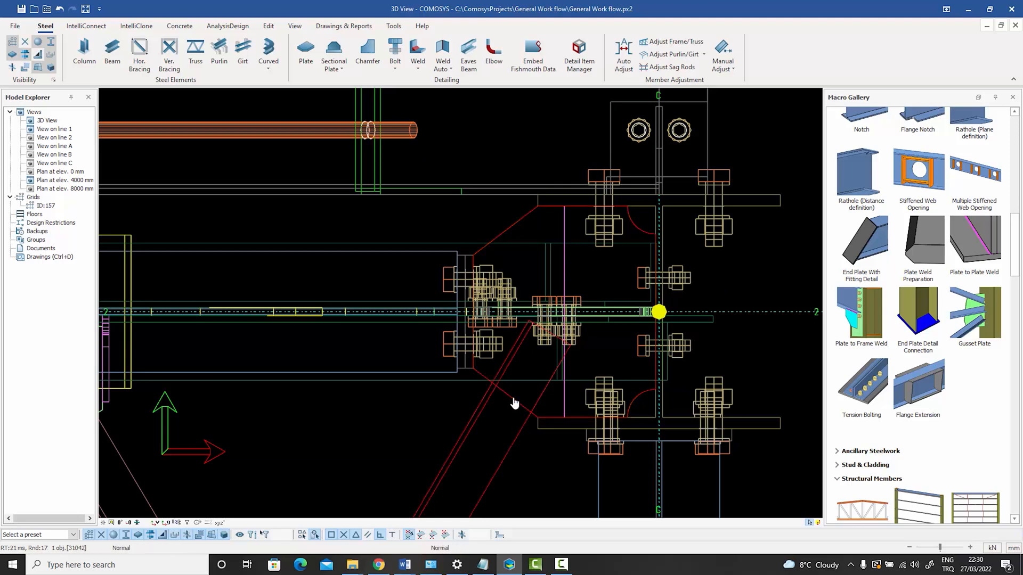
{"action": "left_click", "coordinate": [529, 321]}
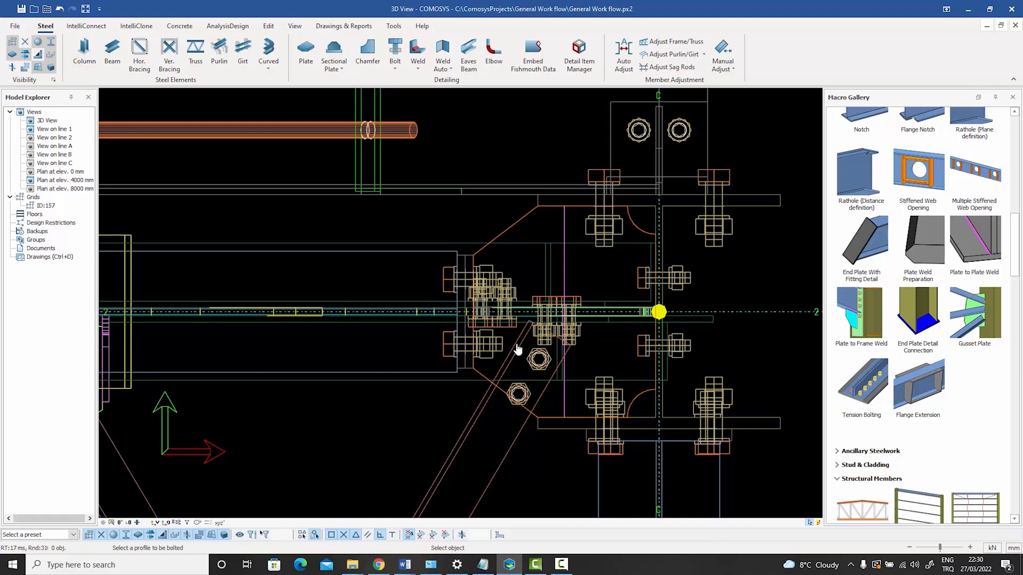
{"action": "key", "text": "Escape"}
Add a corner on the stiffener plate's lower angled edge where the brace's beam-side edge crosses it, moving the edge midpoint by the picked distance.
{"action": "scroll", "coordinate": [538, 370], "scroll_direction": "up", "scroll_amount": 3}
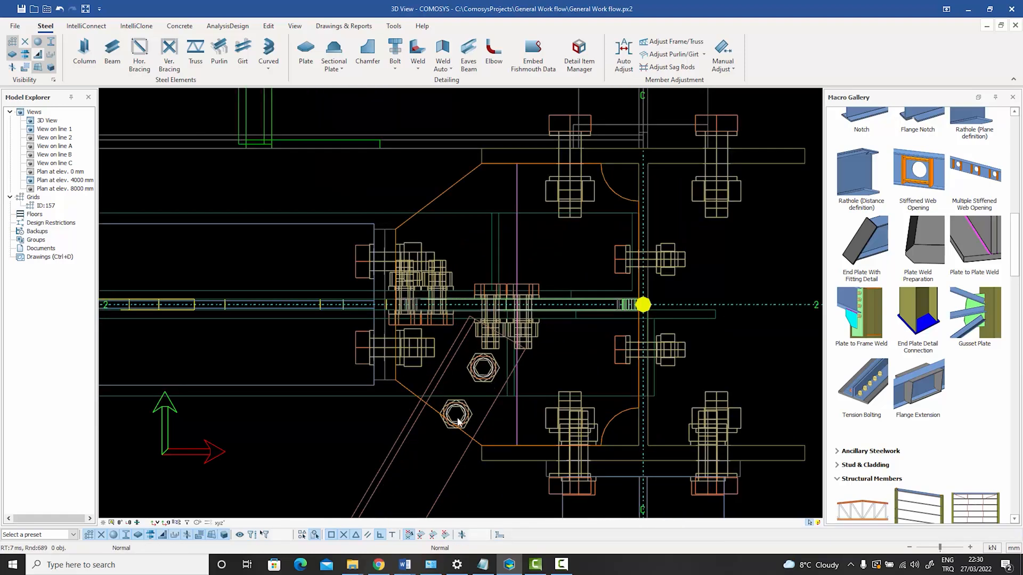
{"action": "scroll", "coordinate": [465, 426], "scroll_direction": "up", "scroll_amount": 4}
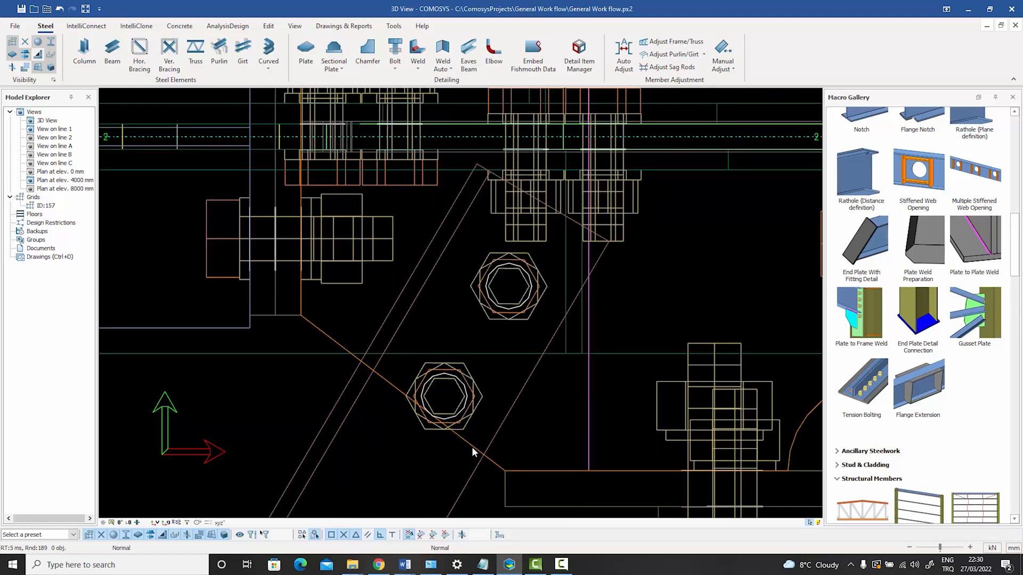
{"action": "left_click", "coordinate": [472, 449]}
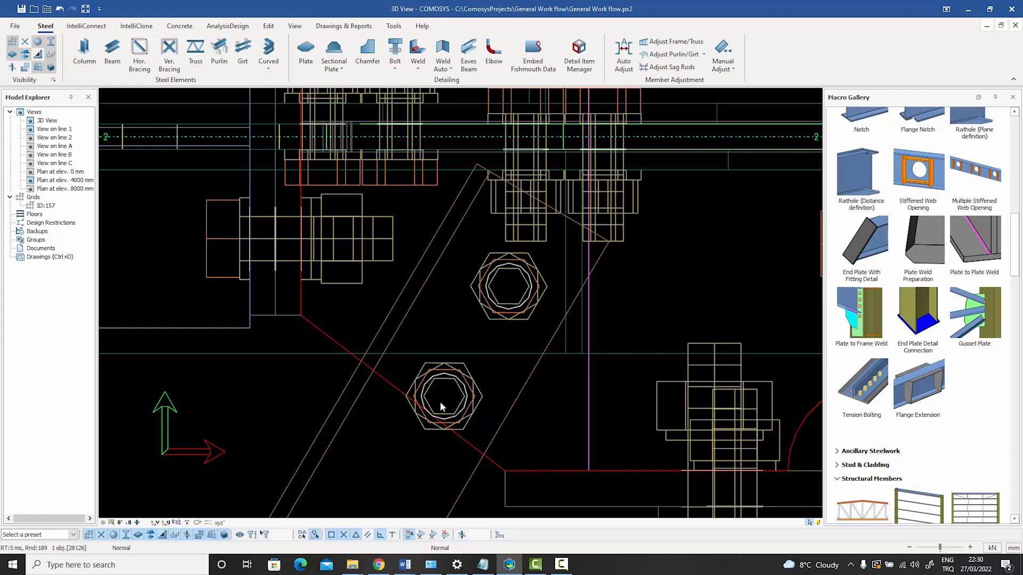
{"action": "scroll", "coordinate": [443, 396], "scroll_direction": "down", "scroll_amount": 3}
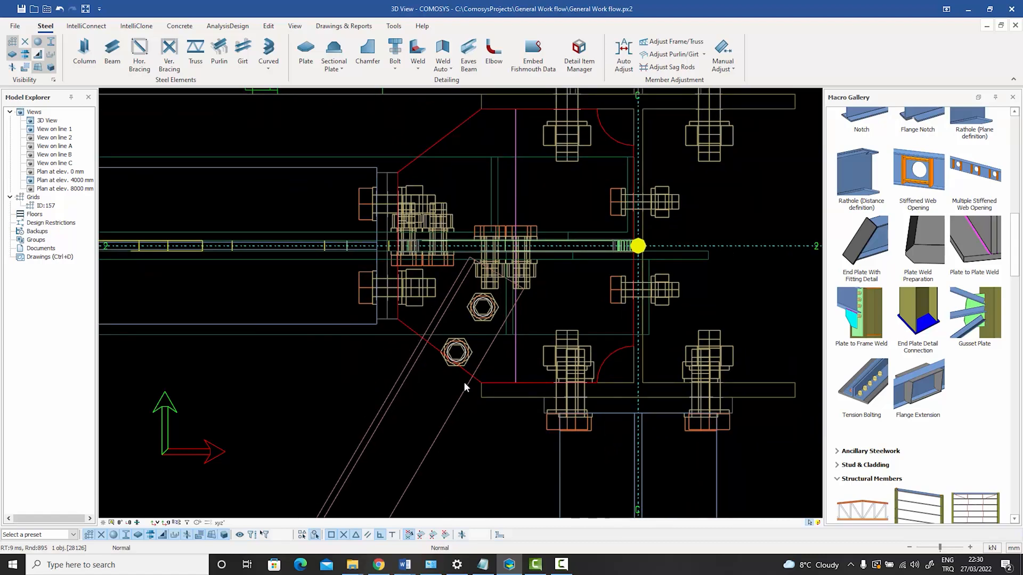
{"action": "scroll", "coordinate": [467, 382], "scroll_direction": "up", "scroll_amount": 1}
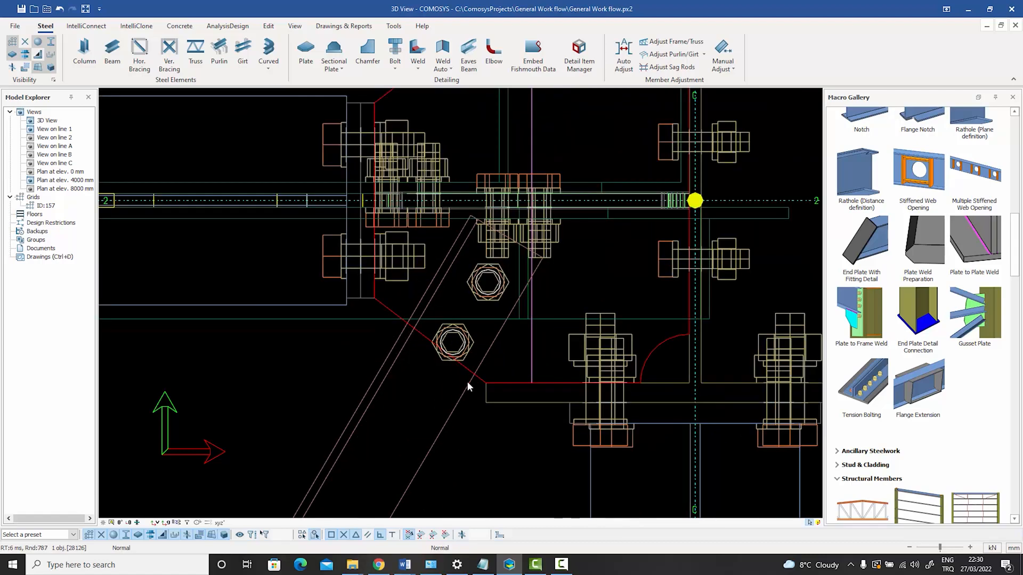
{"action": "left_click", "coordinate": [353, 354]}
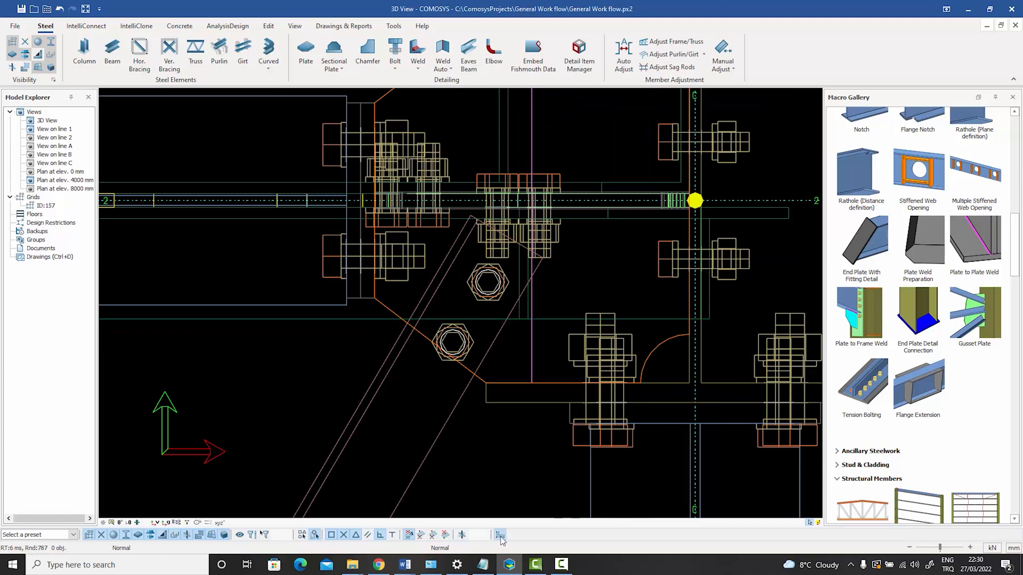
{"action": "left_click", "coordinate": [421, 339]}
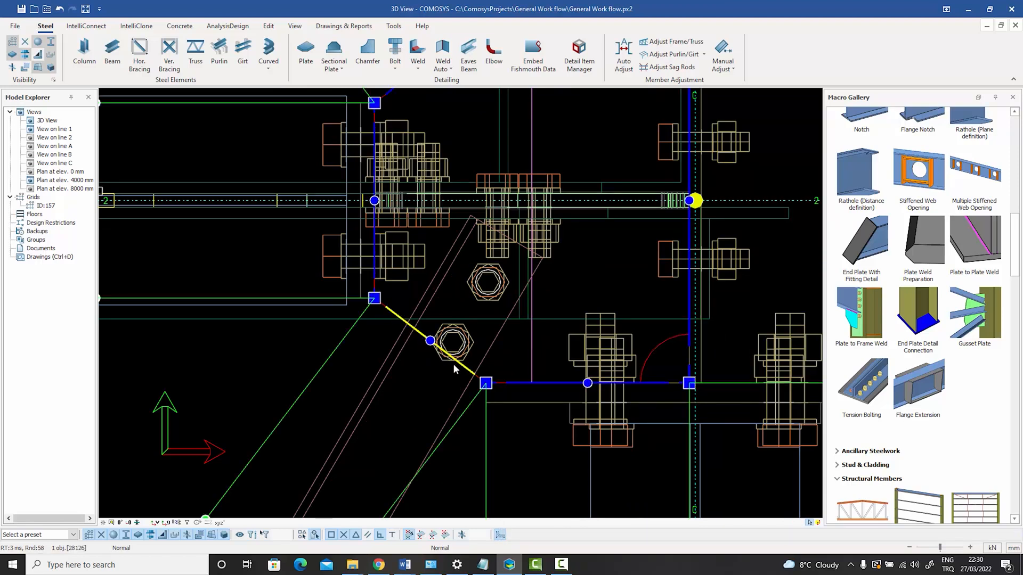
{"action": "left_click", "coordinate": [429, 340]}
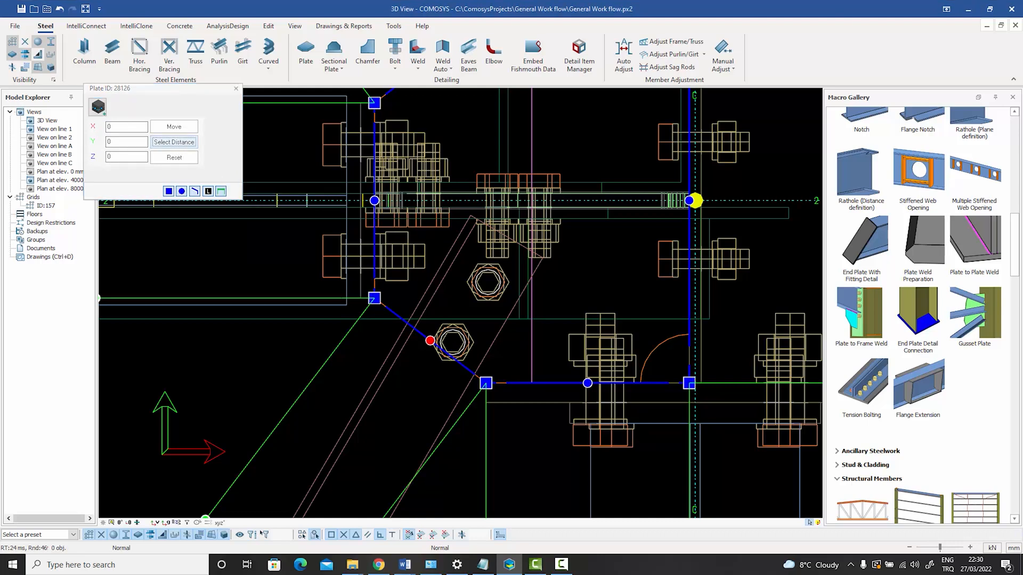
{"action": "left_click", "coordinate": [175, 143]}
{"action": "left_click", "coordinate": [430, 341]}
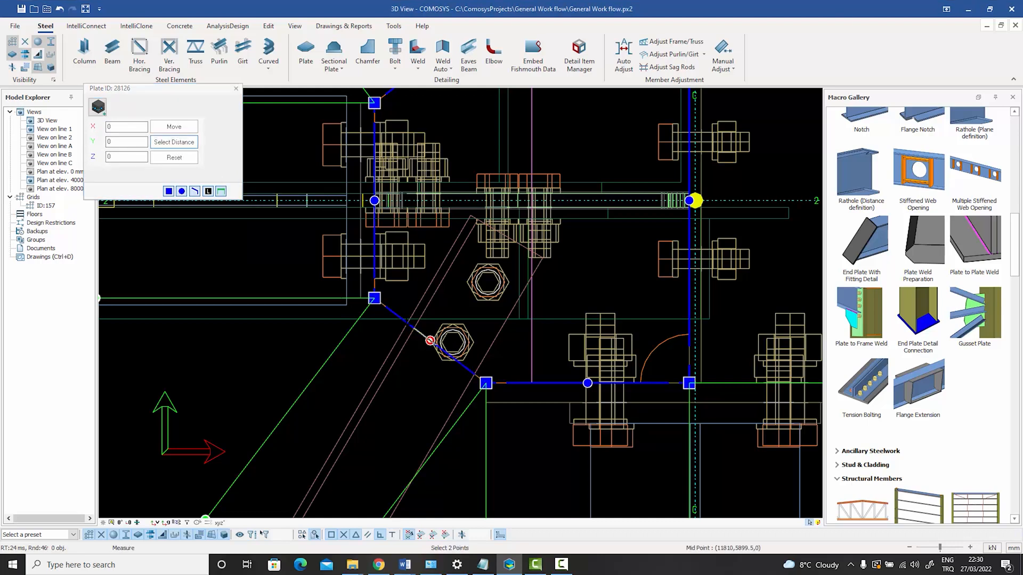
{"action": "left_click", "coordinate": [406, 323]}
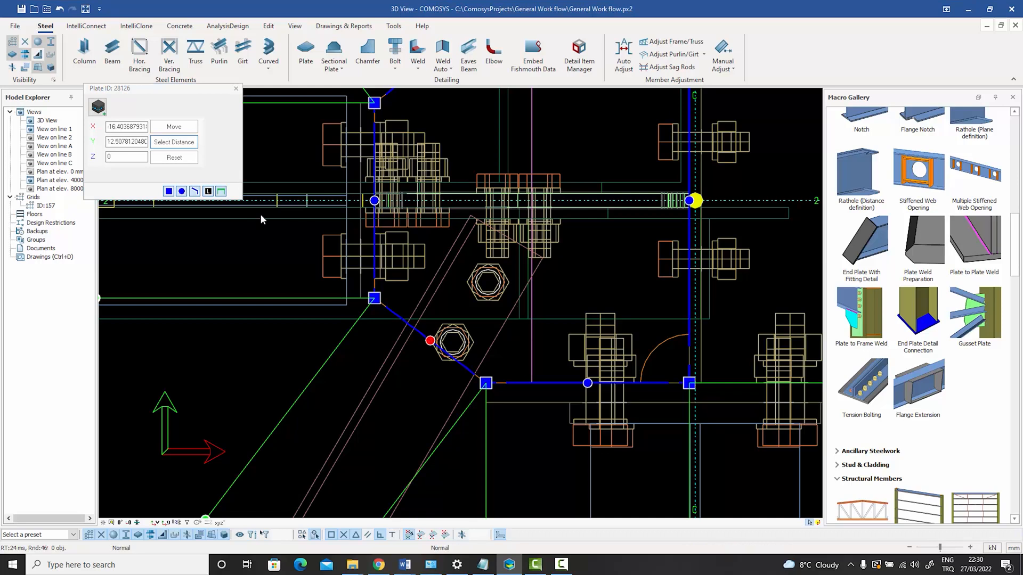
{"action": "left_click", "coordinate": [174, 126]}
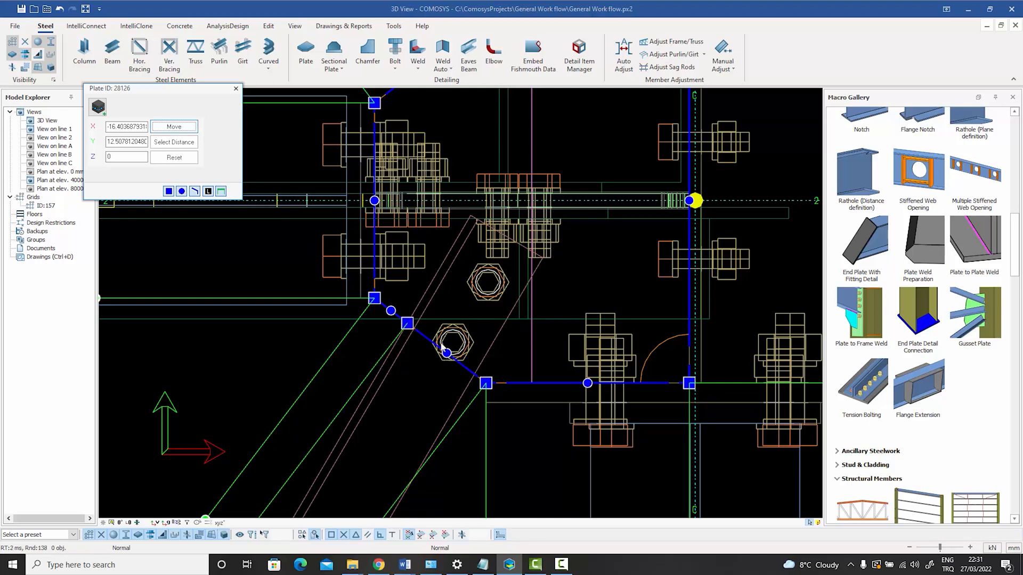
{"action": "left_click", "coordinate": [236, 88]}
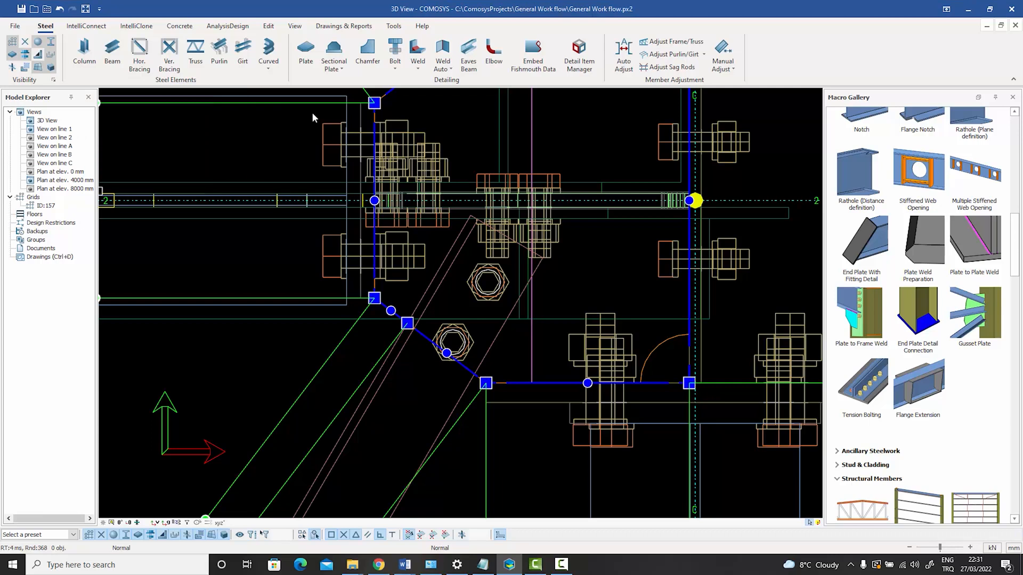
{"action": "left_click", "coordinate": [462, 129]}
Create a projected point on the brace's column-side edge from the plate's new corner, and turn on the visibility of points.
{"action": "left_click", "coordinate": [269, 27]}
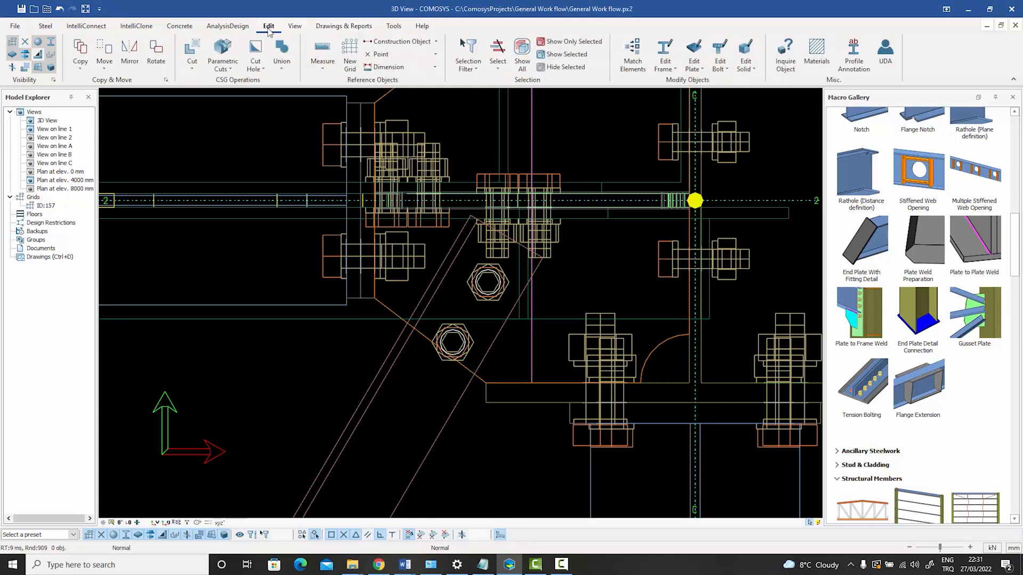
{"action": "left_click", "coordinate": [405, 54]}
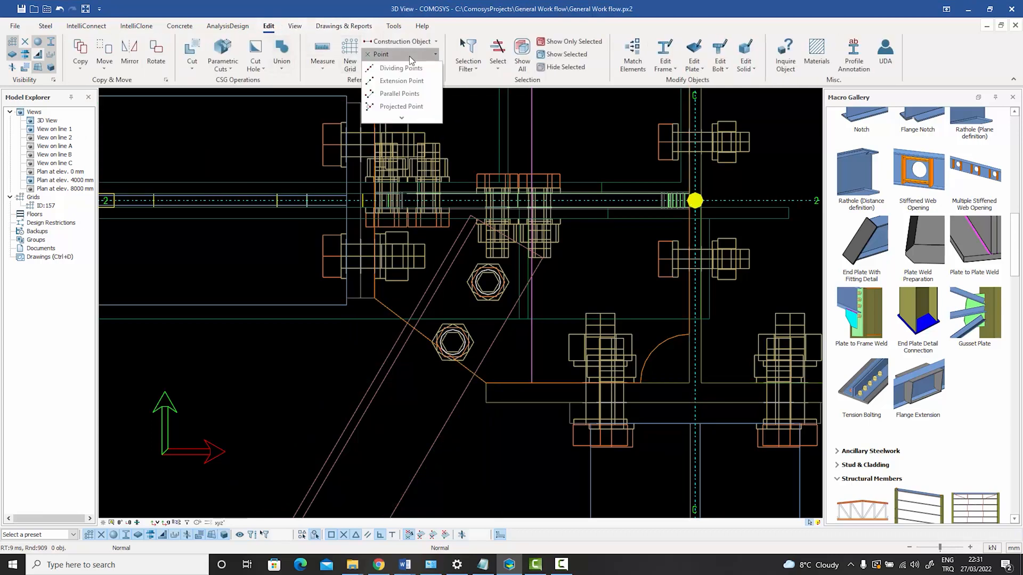
{"action": "left_click", "coordinate": [401, 106]}
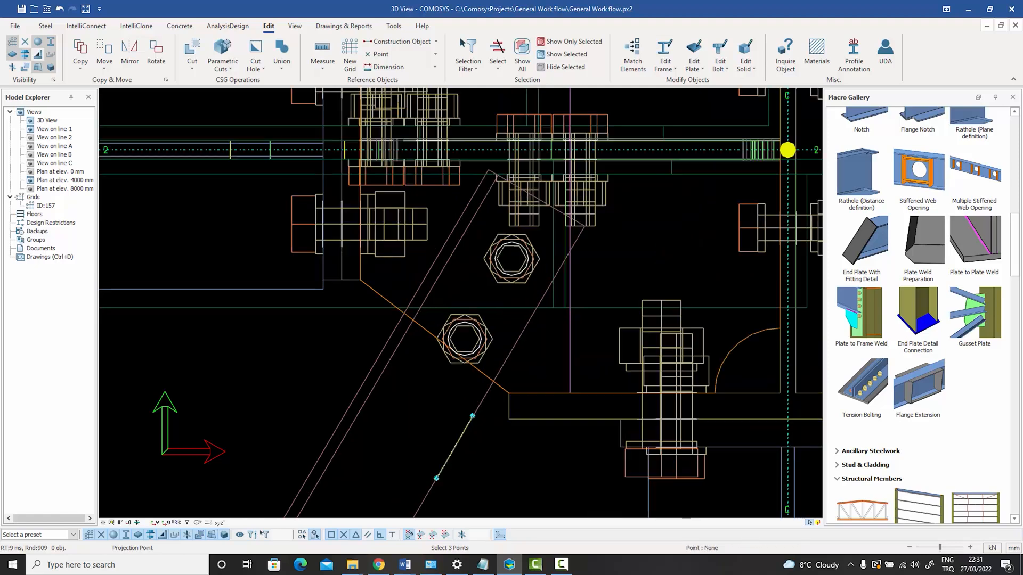
{"action": "scroll", "coordinate": [415, 354], "scroll_direction": "up", "scroll_amount": 1}
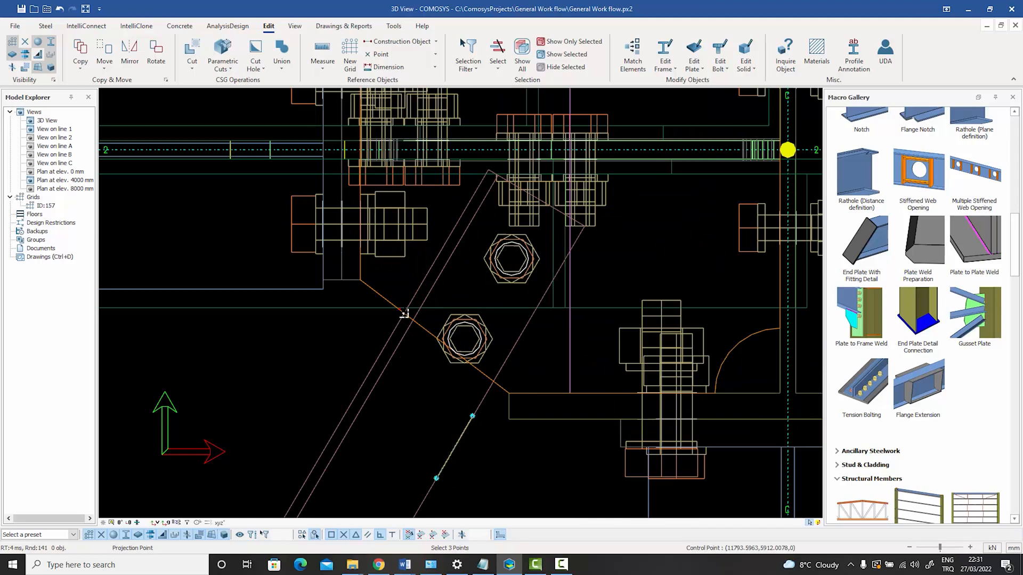
{"action": "right_click", "coordinate": [339, 352]}
{"action": "left_click", "coordinate": [364, 357]}
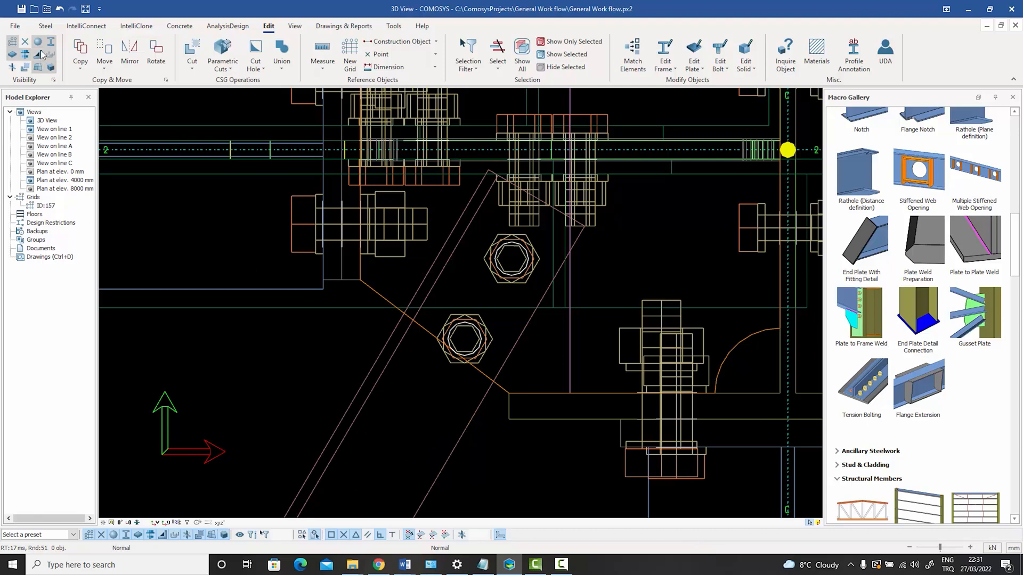
{"action": "left_click", "coordinate": [25, 42]}
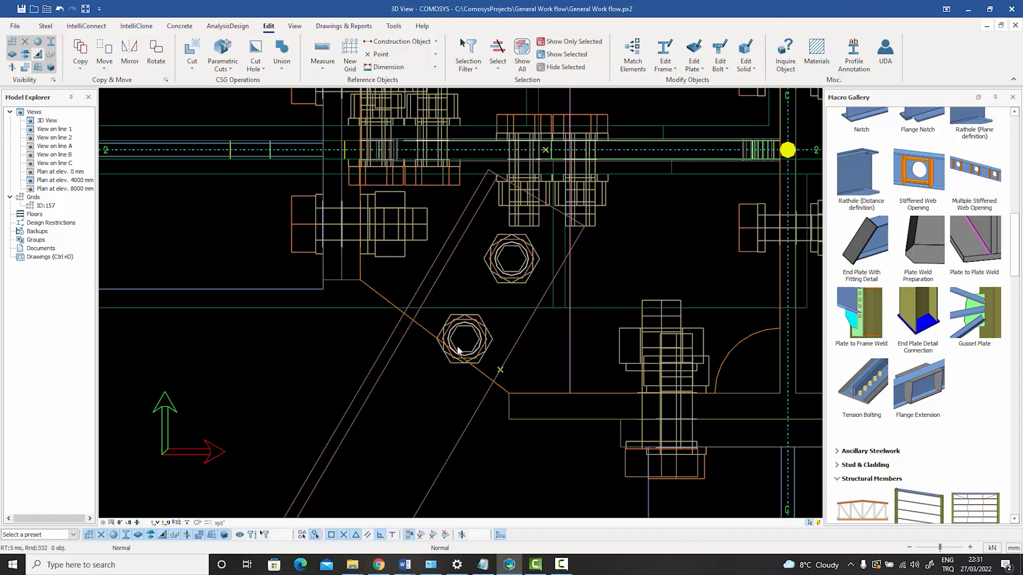
Add a second corner to the plate's angled edge by moving the remaining segment's midpoint onto the projected point on the brace.
{"action": "left_click", "coordinate": [479, 372]}
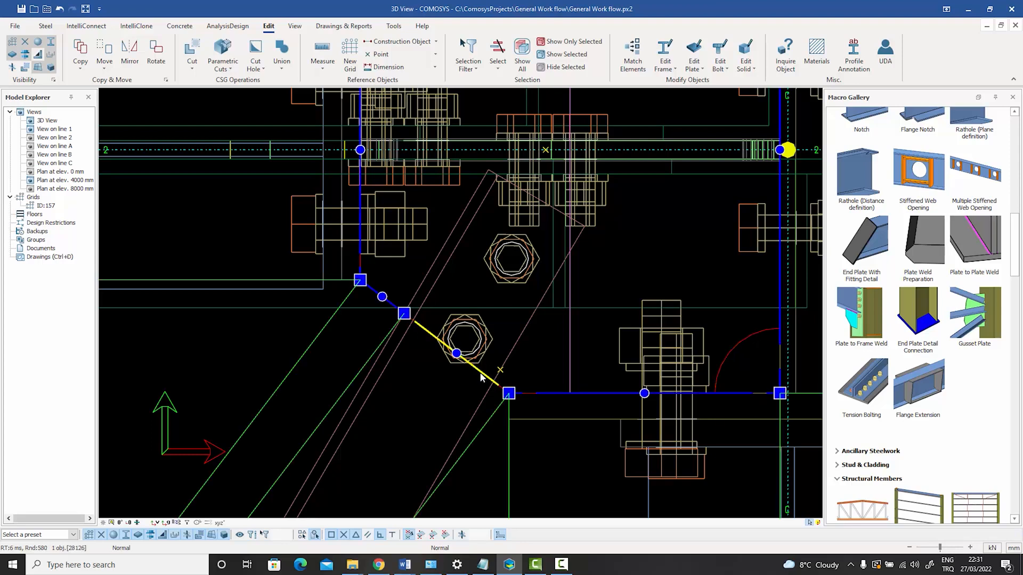
{"action": "left_click", "coordinate": [457, 354]}
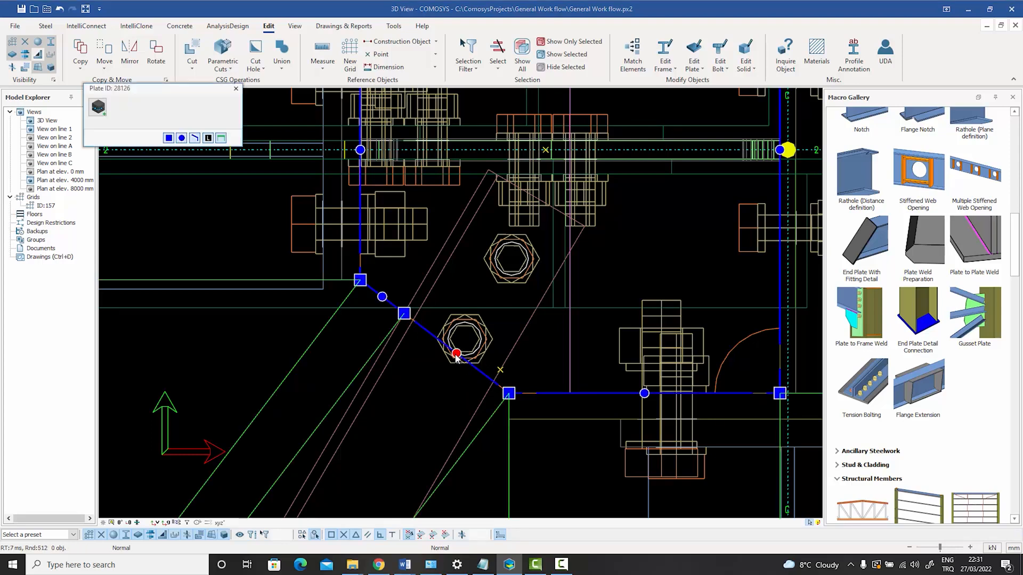
{"action": "left_click", "coordinate": [98, 107]}
{"action": "left_click", "coordinate": [174, 141]}
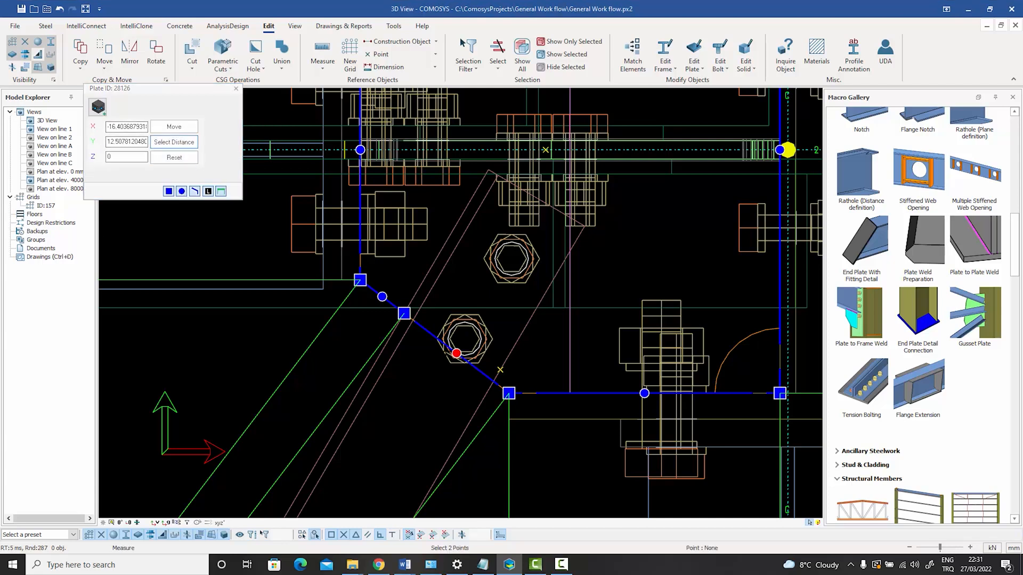
{"action": "left_click", "coordinate": [457, 354]}
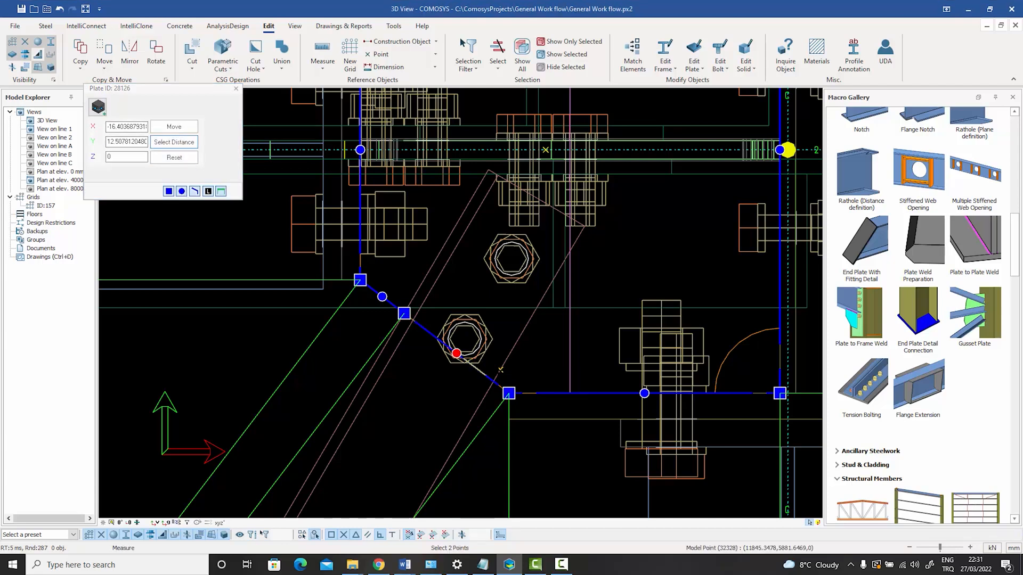
{"action": "left_click", "coordinate": [500, 370]}
{"action": "left_click", "coordinate": [175, 126]}
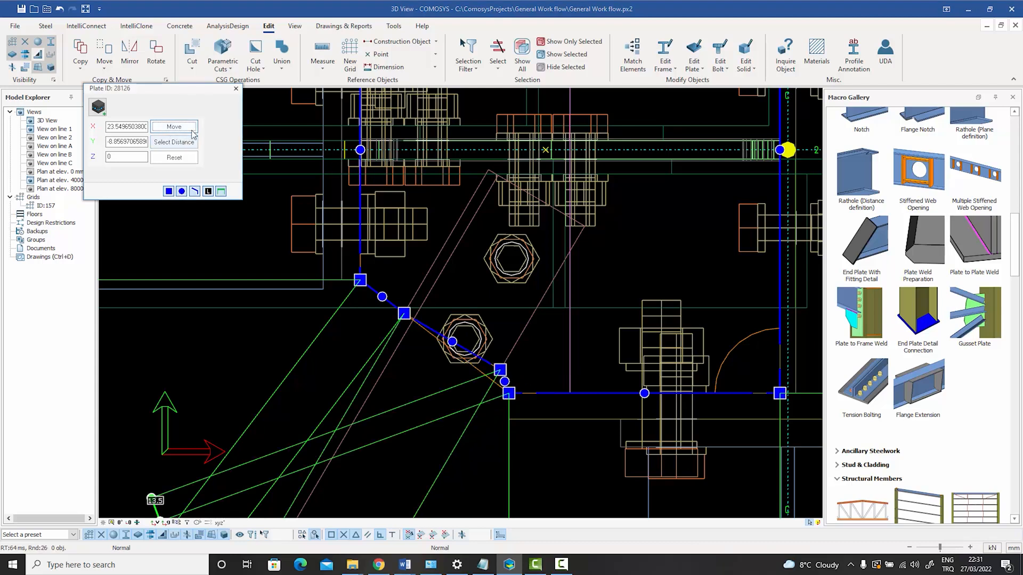
{"action": "left_click", "coordinate": [236, 88]}
{"action": "key", "text": "Escape"}
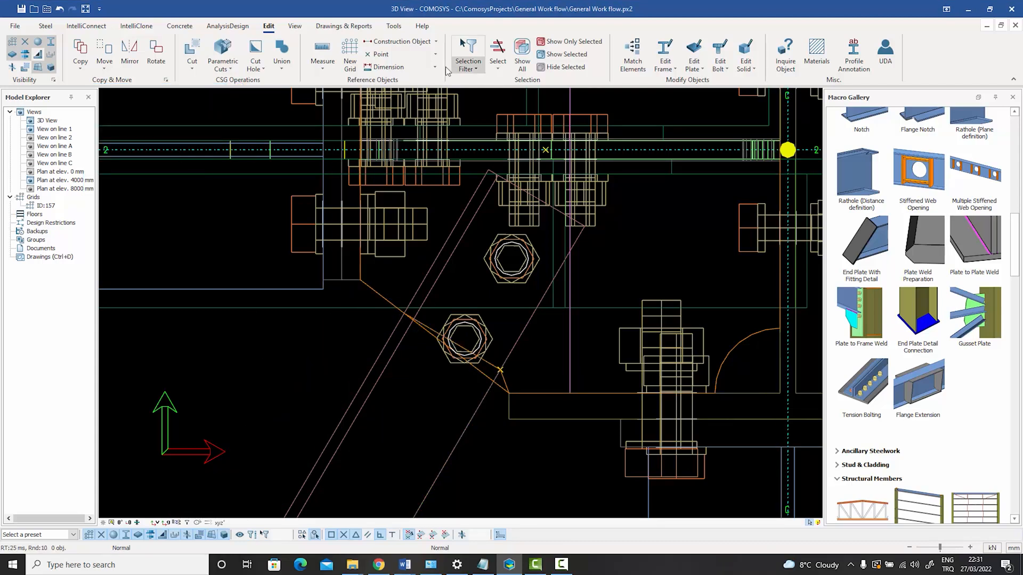
Create parallel points at a distance of 50 from the line between the plate's first added corner and the projected point.
{"action": "left_click", "coordinate": [435, 54]}
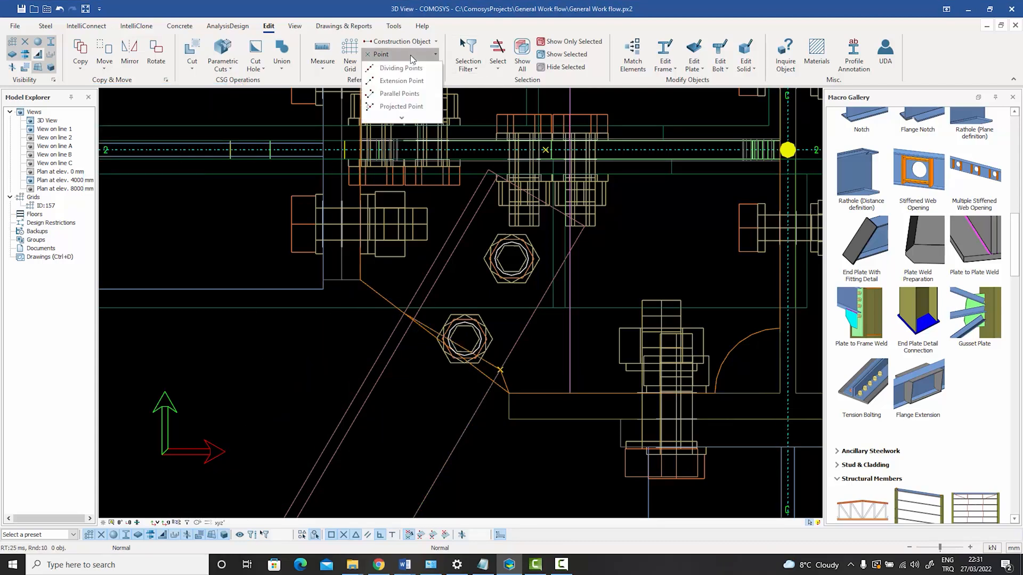
{"action": "left_click", "coordinate": [400, 98]}
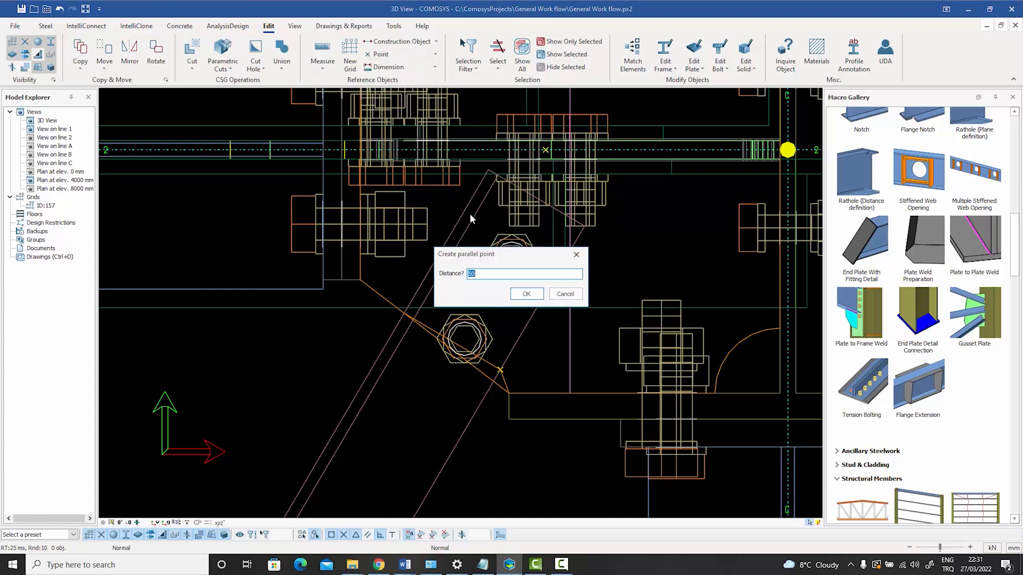
{"action": "left_click", "coordinate": [526, 293]}
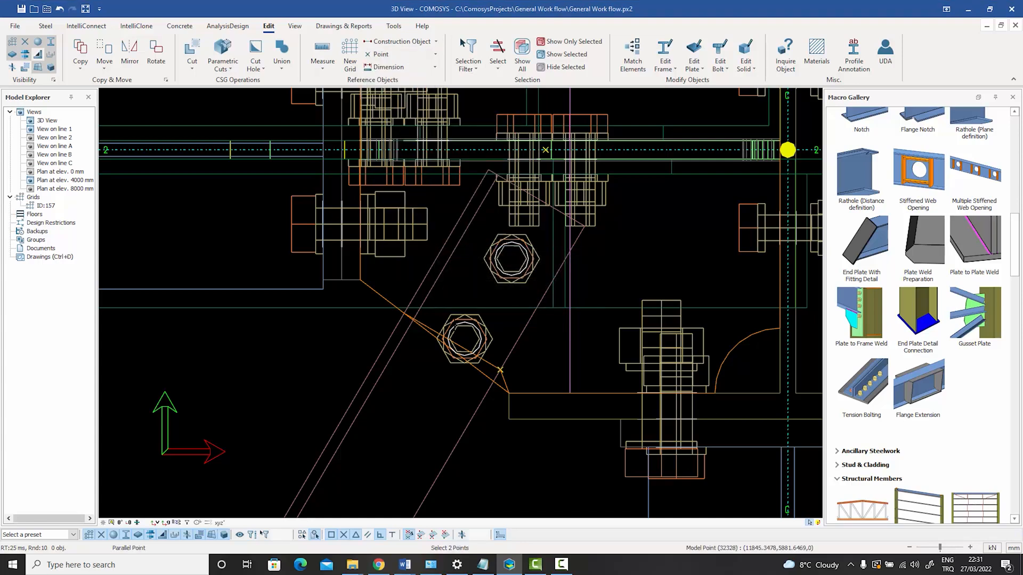
{"action": "left_click", "coordinate": [405, 313]}
{"action": "left_click", "coordinate": [501, 370]}
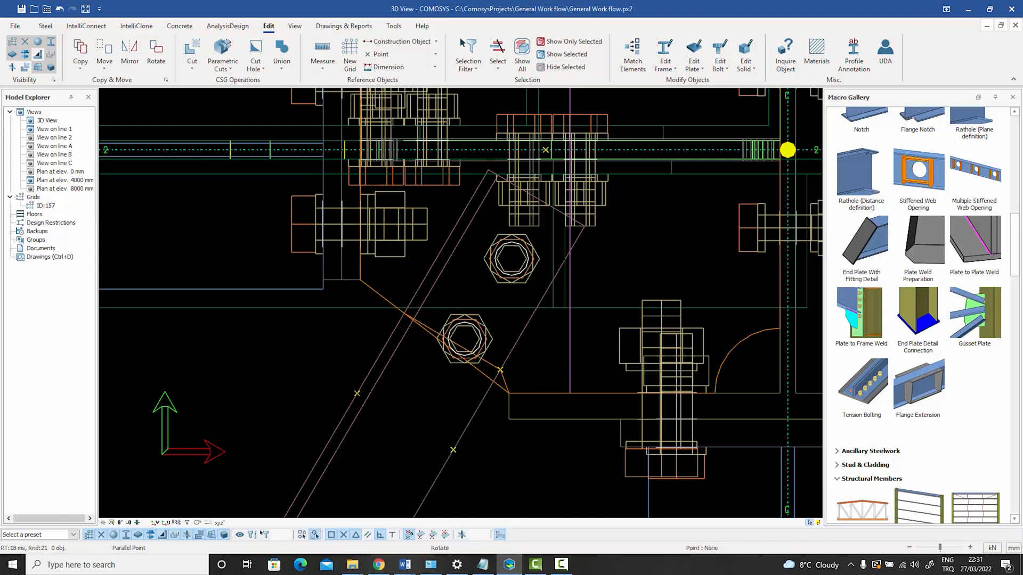
Move the plate corner at the projected point to the parallel point on the brace's column-side edge, using the picked distance.
{"action": "left_click", "coordinate": [491, 369]}
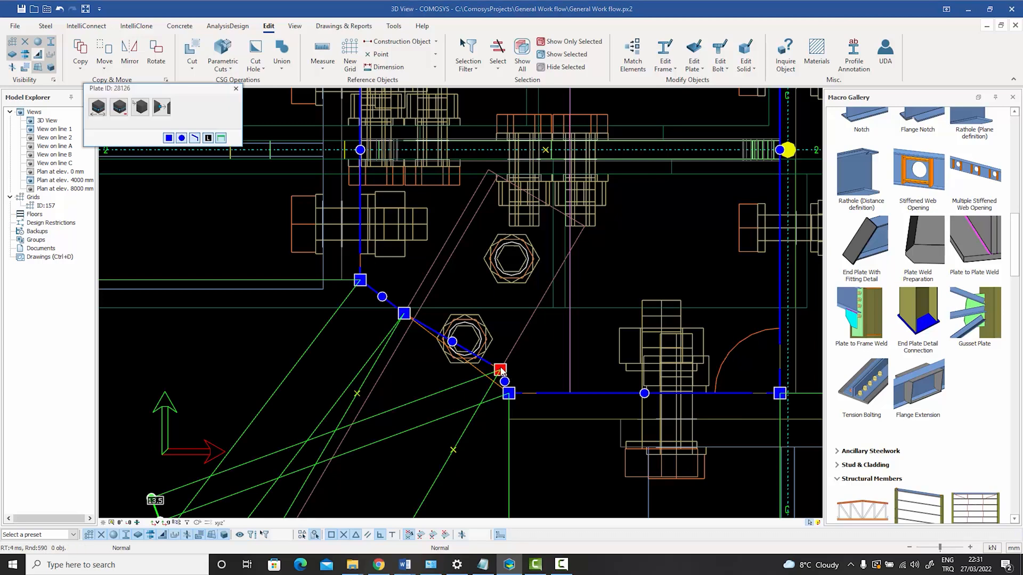
{"action": "left_click", "coordinate": [98, 107]}
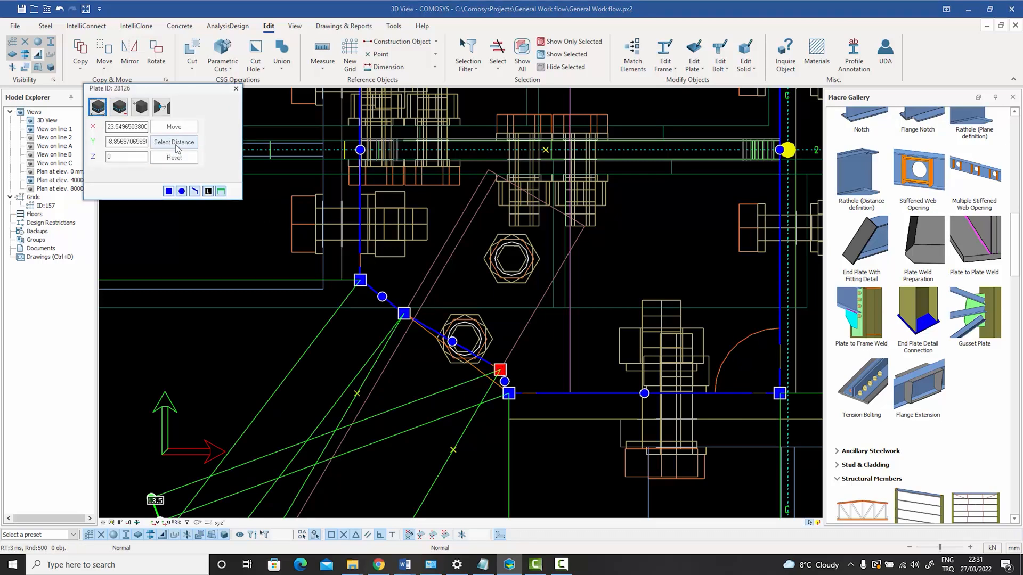
{"action": "left_click", "coordinate": [173, 142]}
{"action": "left_click", "coordinate": [500, 369]}
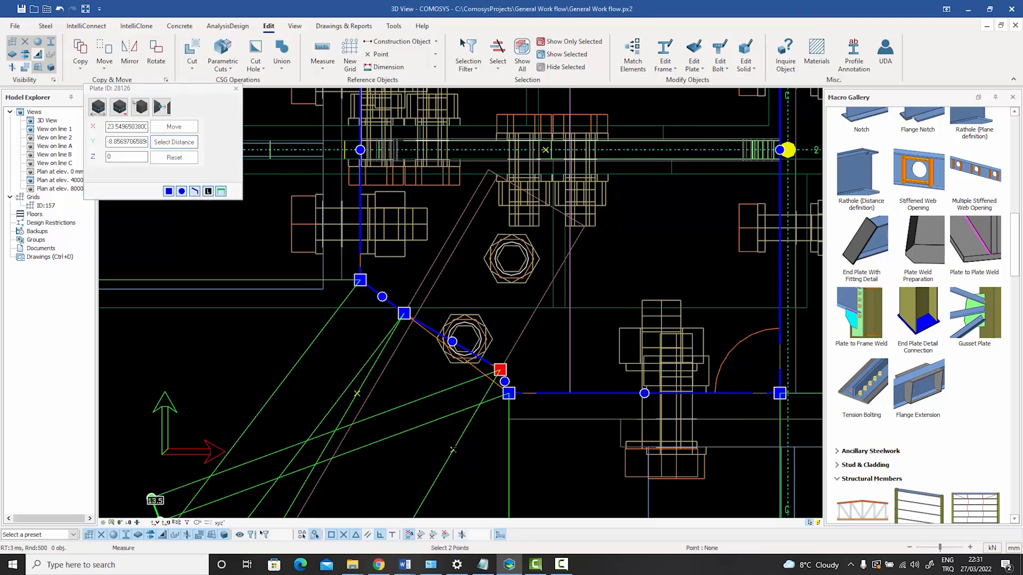
{"action": "left_click", "coordinate": [453, 450]}
{"action": "left_click", "coordinate": [173, 127]}
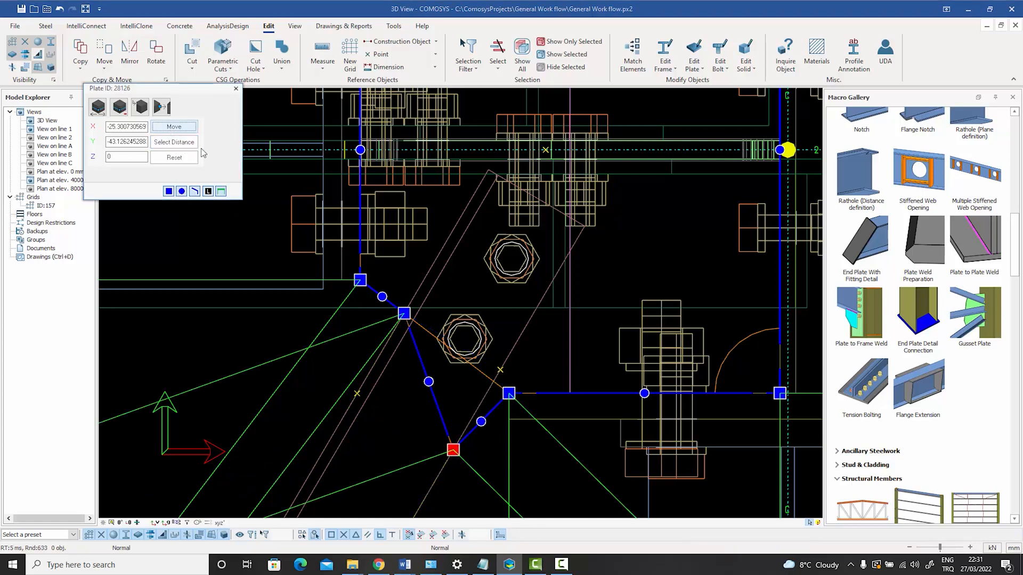
Move the plate's first added corner to the parallel point on the brace's opposite edge using the picked distance, and finish editing the plate.
{"action": "left_click", "coordinate": [404, 313]}
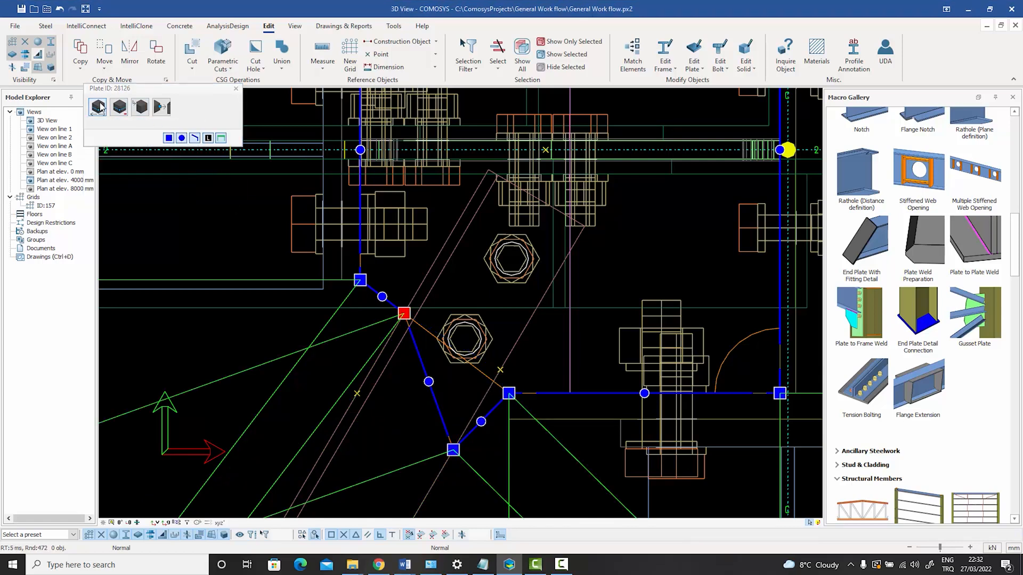
{"action": "left_click", "coordinate": [182, 139]}
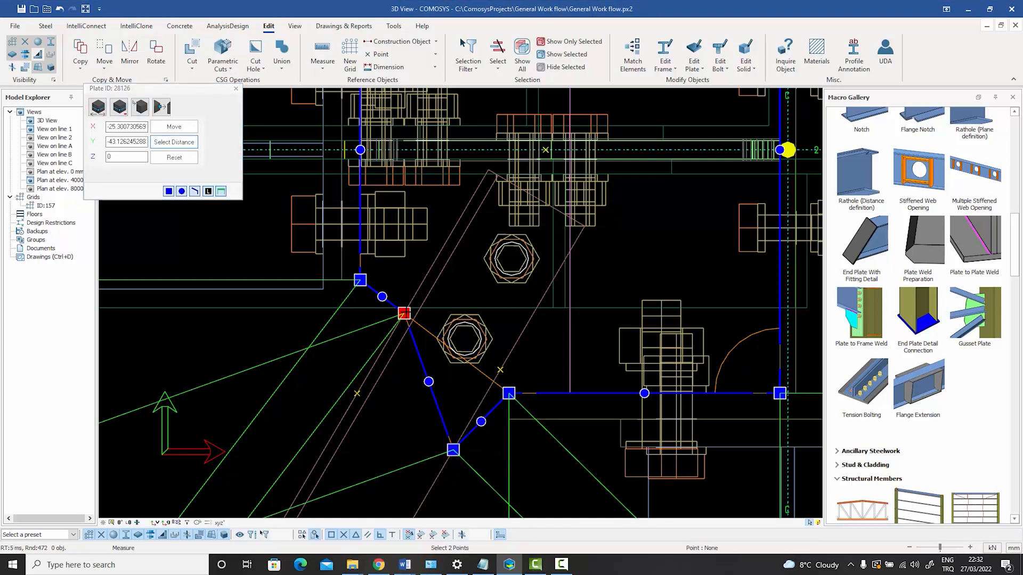
{"action": "left_click", "coordinate": [404, 313]}
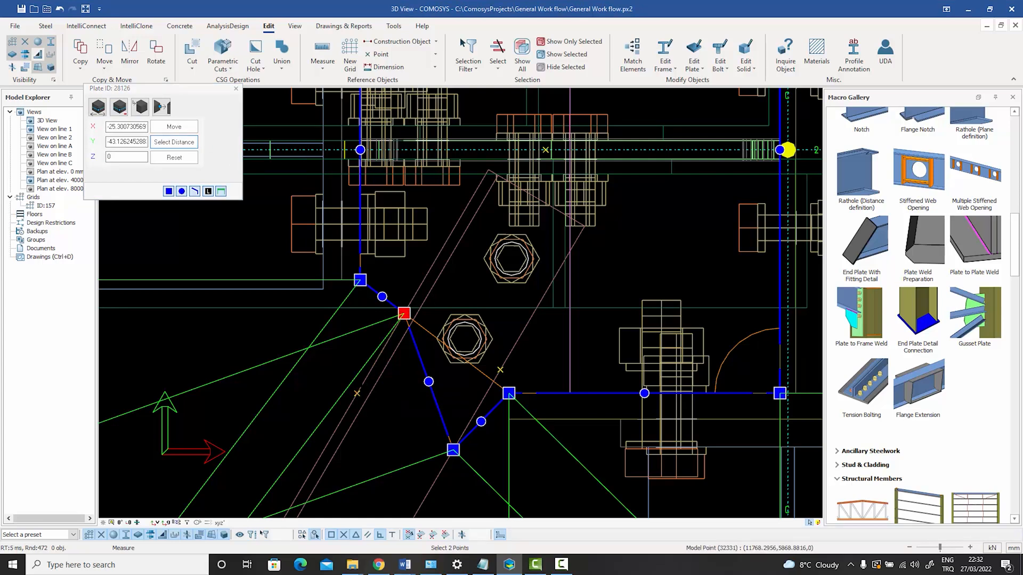
{"action": "left_click", "coordinate": [356, 393]}
{"action": "left_click", "coordinate": [174, 127]}
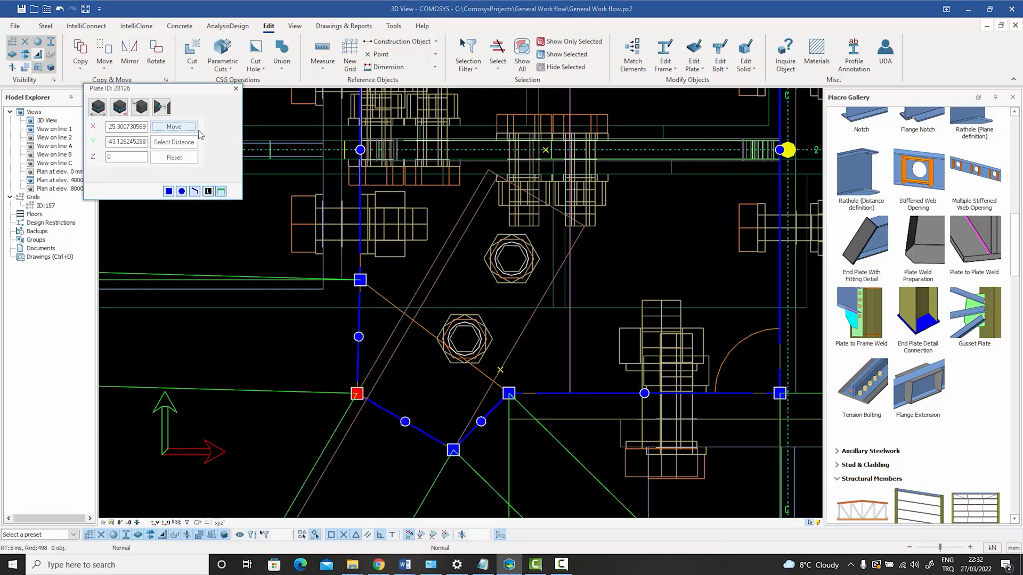
{"action": "left_click", "coordinate": [236, 88]}
Switch the 3D view to shaded display and inspect the extended plate, brace and bolts at the column corner.
{"action": "scroll", "coordinate": [272, 221], "scroll_direction": "down", "scroll_amount": 5}
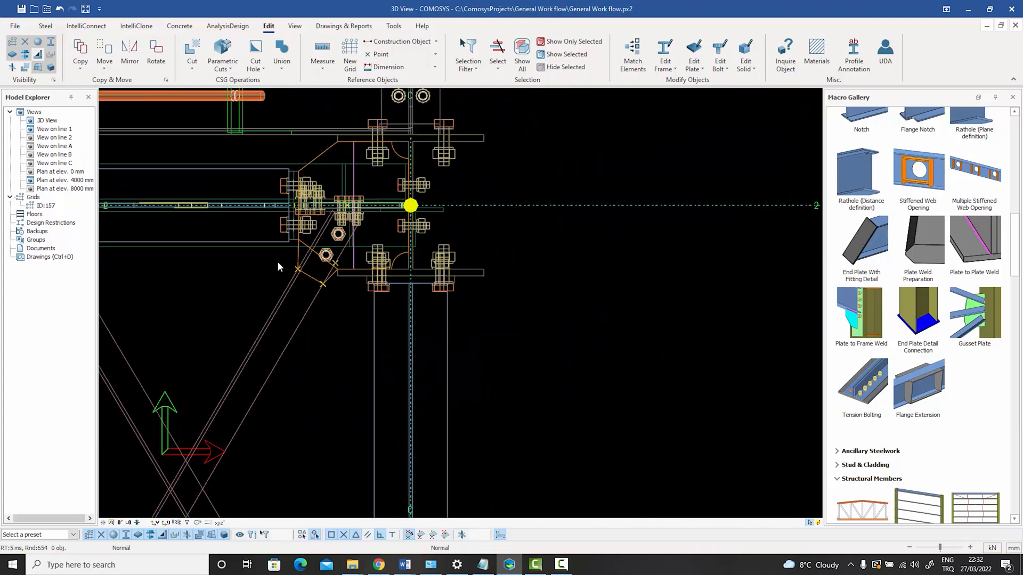
{"action": "middle_click_drag", "start_coordinate": [277, 262], "coordinate": [341, 213]}
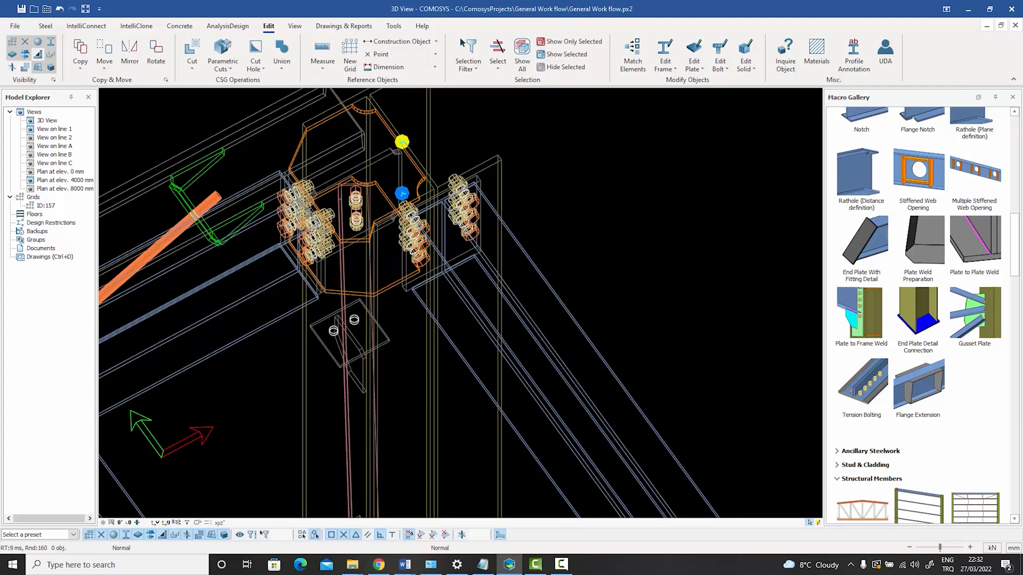
{"action": "key", "text": "ctrl+2"}
{"action": "key", "text": "ctrl+3"}
{"action": "key", "text": "ctrl+4"}
{"action": "mouse_move", "coordinate": [339, 253]}
{"action": "middle_mouse_down"}
{"action": "mouse_move", "coordinate": [389, 237]}
{"action": "mouse_move", "coordinate": [343, 237]}
{"action": "middle_mouse_up"}
{"action": "middle_click_drag", "start_coordinate": [378, 151], "coordinate": [392, 238]}
{"action": "scroll", "coordinate": [392, 237], "scroll_direction": "up", "scroll_amount": 3}
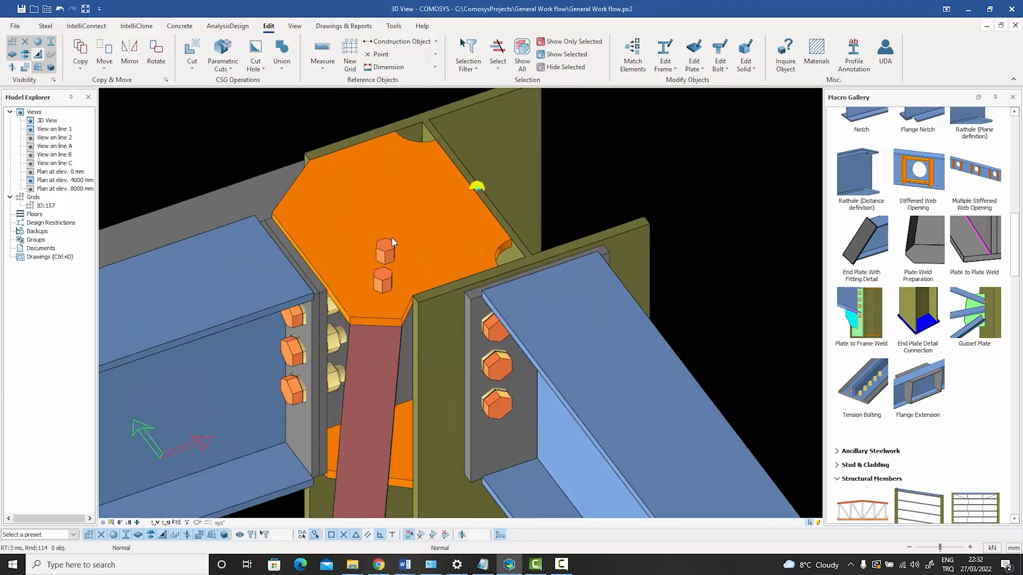
{"action": "scroll", "coordinate": [391, 237], "scroll_direction": "down", "scroll_amount": 2}
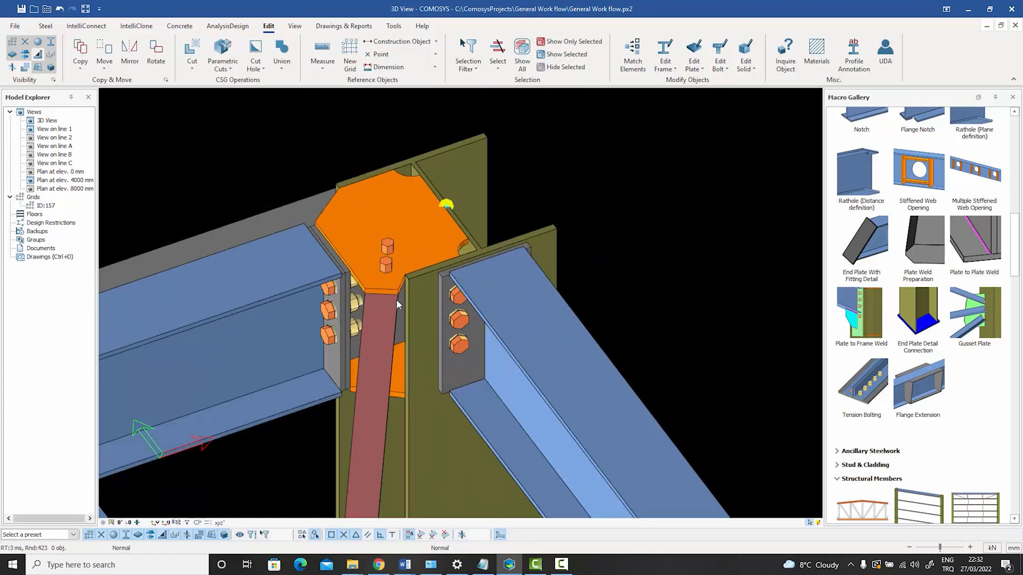
{"action": "middle_click_drag", "start_coordinate": [376, 302], "coordinate": [394, 283]}
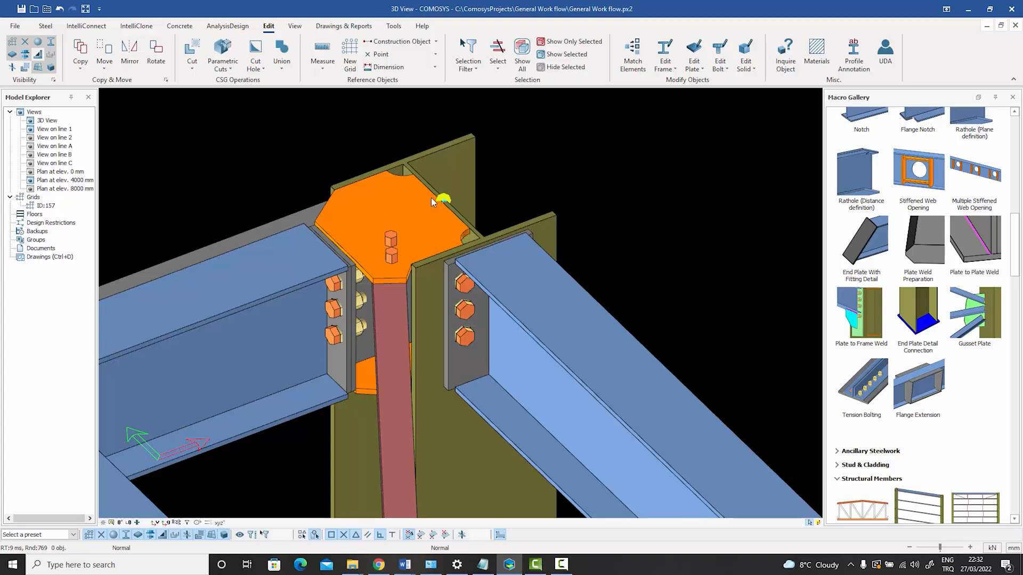
{"action": "middle_click_drag", "start_coordinate": [430, 197], "coordinate": [423, 208]}
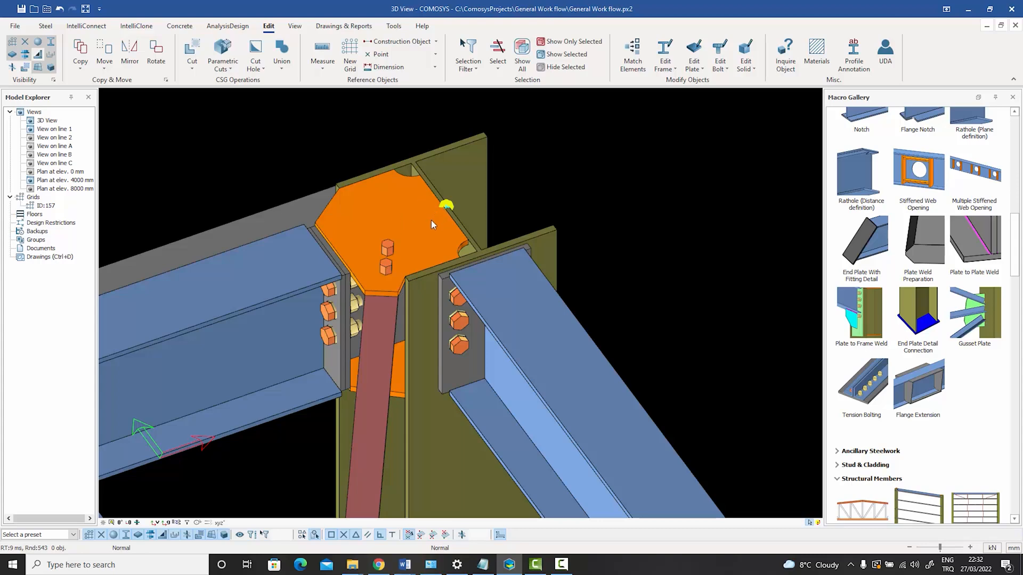
Show all hidden members again and review the corner brace connection within the complete floor frame.
{"action": "scroll", "coordinate": [430, 220], "scroll_direction": "down", "scroll_amount": 5}
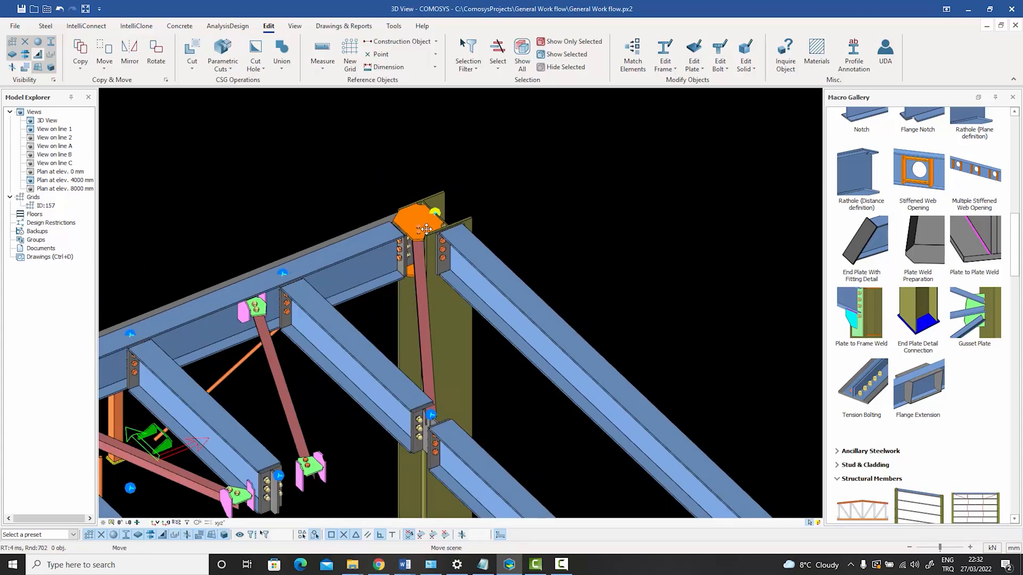
{"action": "scroll", "coordinate": [426, 229], "scroll_direction": "down", "scroll_amount": 3}
{"action": "right_click", "coordinate": [410, 144]}
{"action": "left_click", "coordinate": [446, 213]}
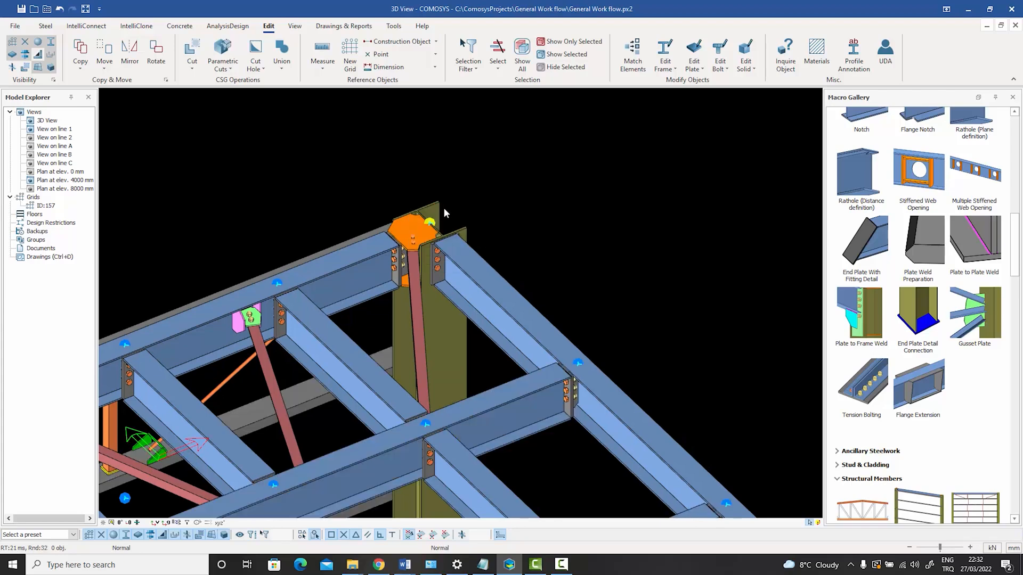
{"action": "middle_click_drag", "start_coordinate": [458, 200], "coordinate": [477, 177]}
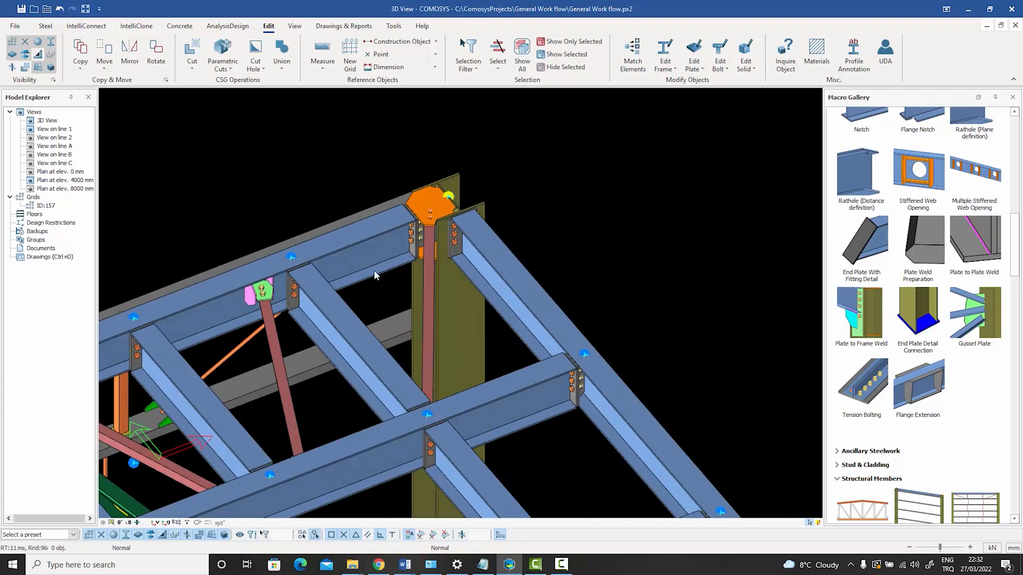
{"action": "scroll", "coordinate": [319, 302], "scroll_direction": "down", "scroll_amount": 4}
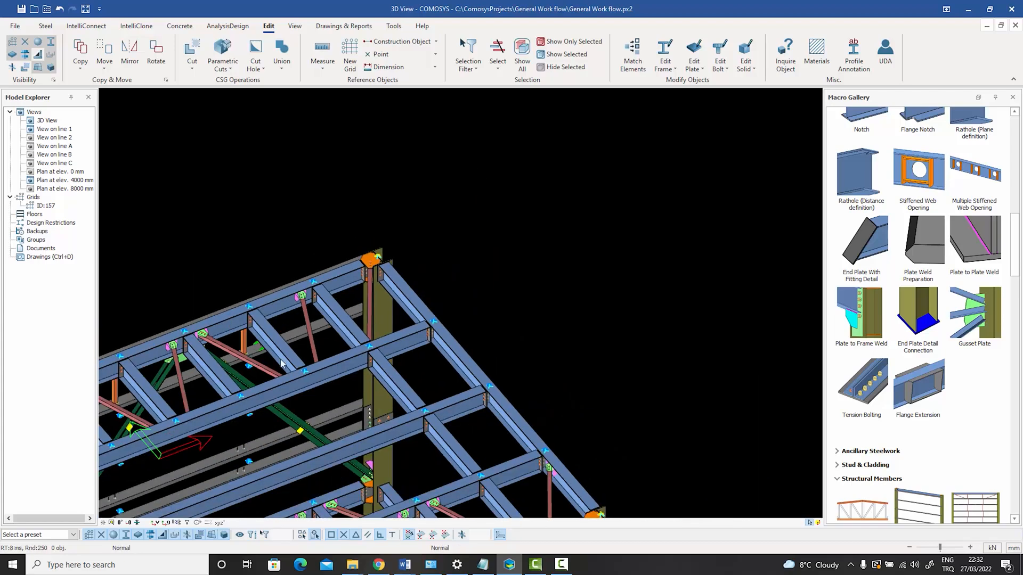
{"action": "scroll", "coordinate": [363, 292], "scroll_direction": "up", "scroll_amount": 4}
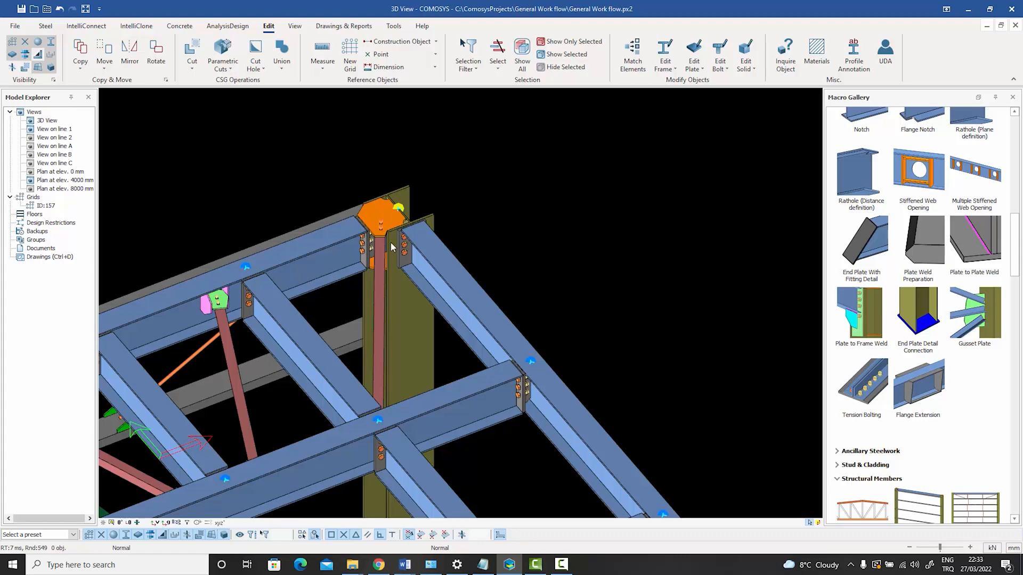
{"action": "scroll", "coordinate": [379, 258], "scroll_direction": "up", "scroll_amount": 3}
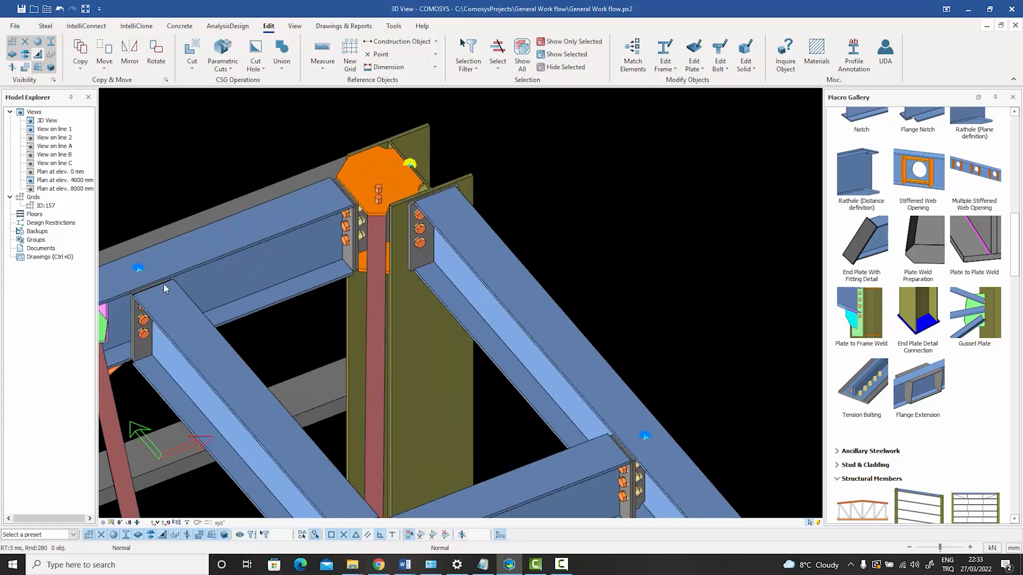
{"action": "scroll", "coordinate": [513, 337], "scroll_direction": "down", "scroll_amount": 3}
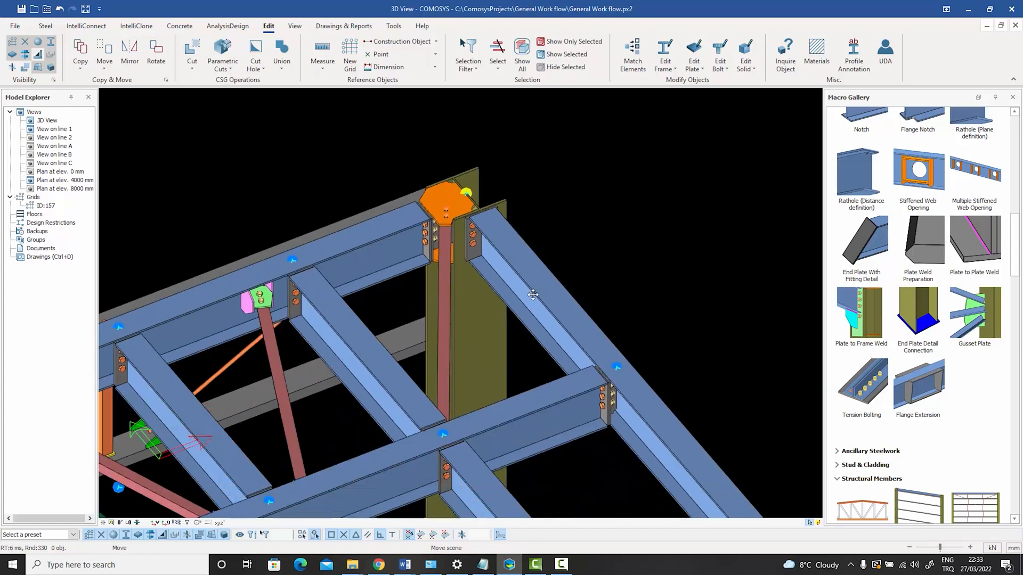